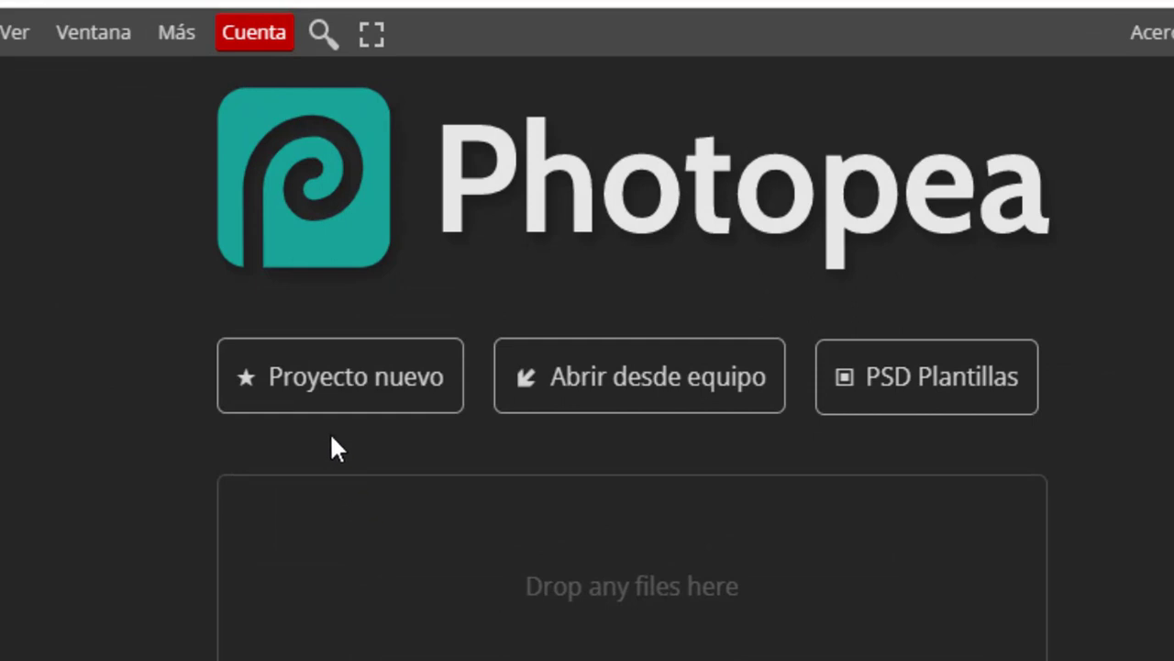
Step: Start a new project and preview the FB Page Cover, FB Shared Image, FB Event and Insta Story sizes
{"action": "left_click", "coordinate": [333, 395]}
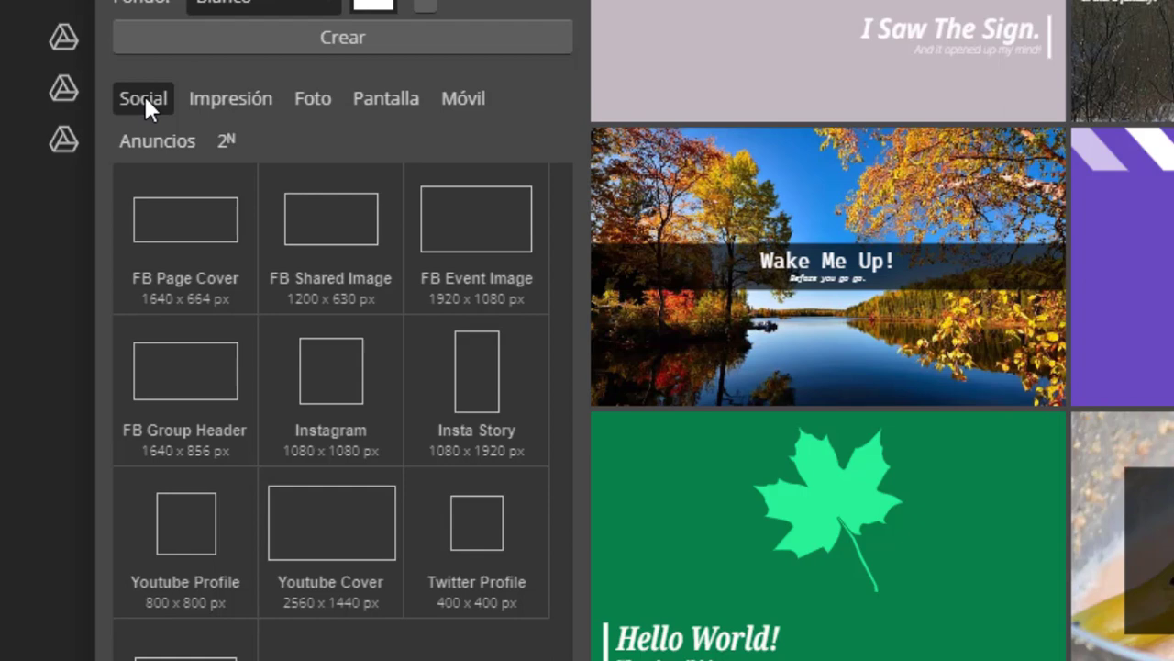
{"action": "left_click", "coordinate": [183, 220]}
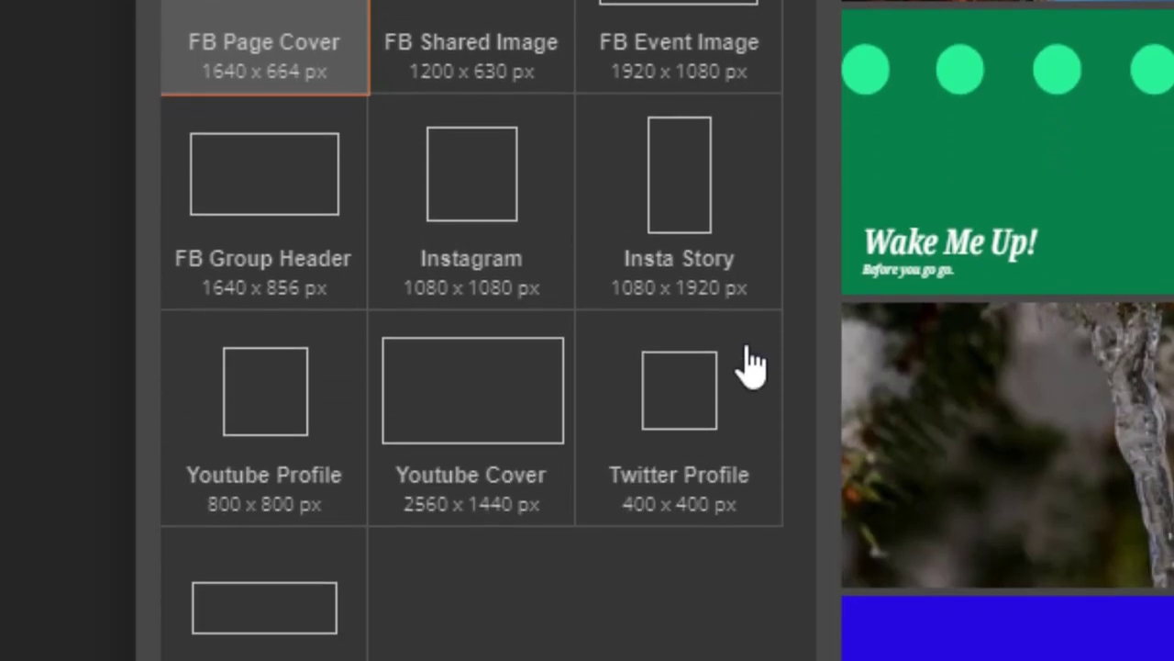
{"action": "mouse_move", "coordinate": [331, 234]}
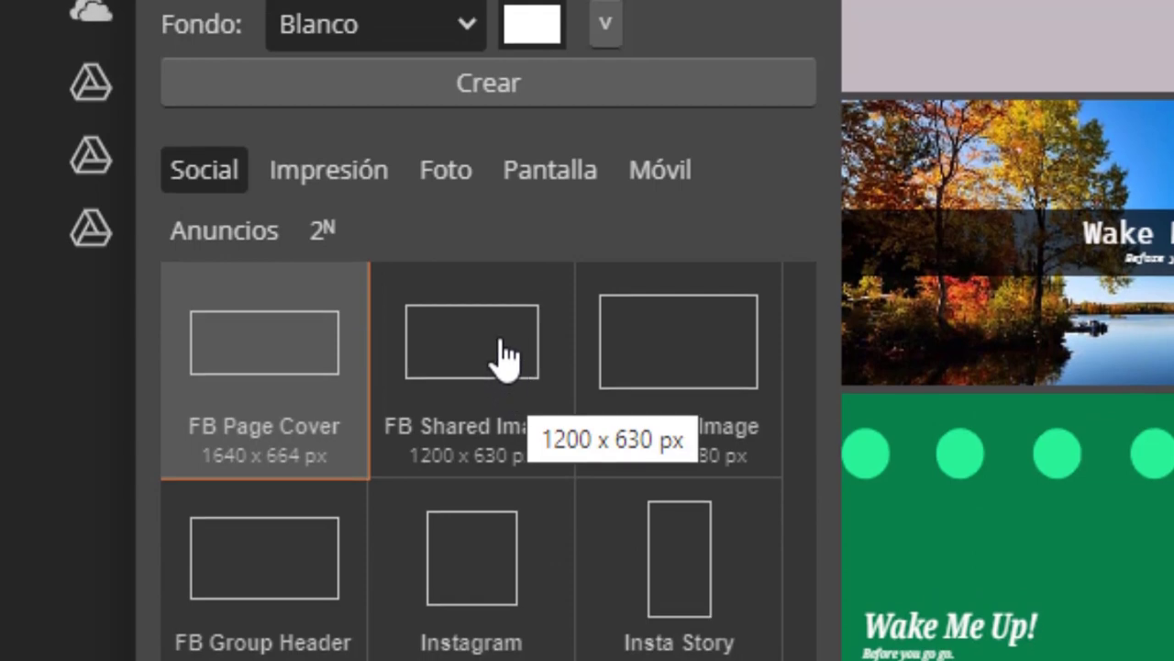
{"action": "left_click", "coordinate": [498, 349]}
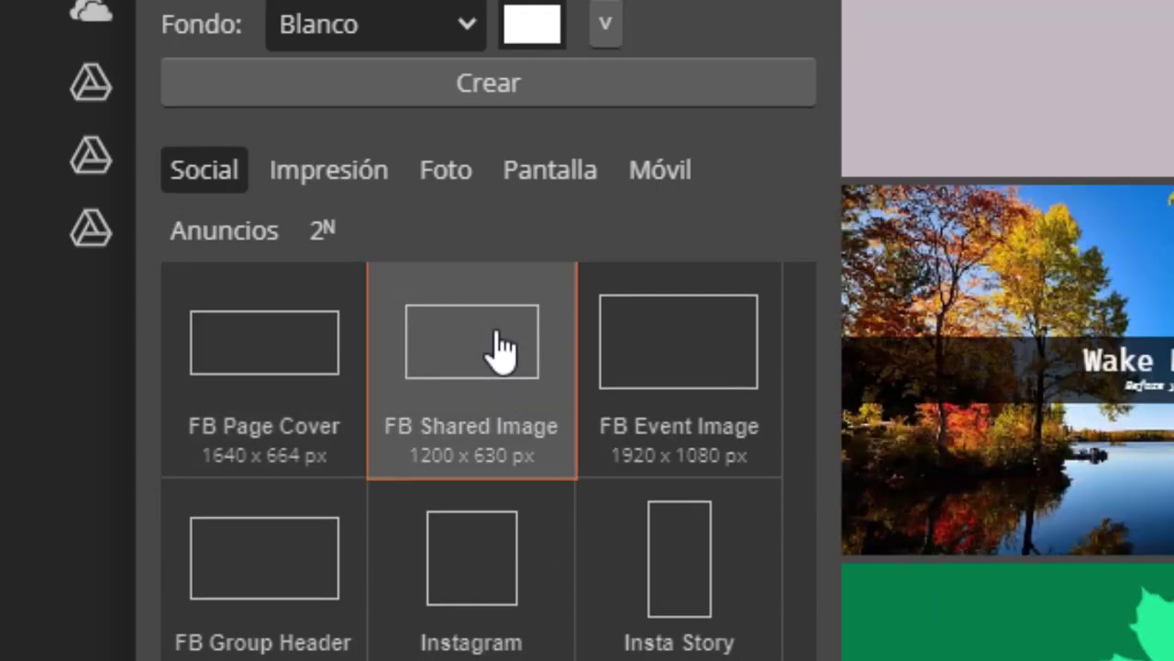
{"action": "left_click", "coordinate": [679, 344]}
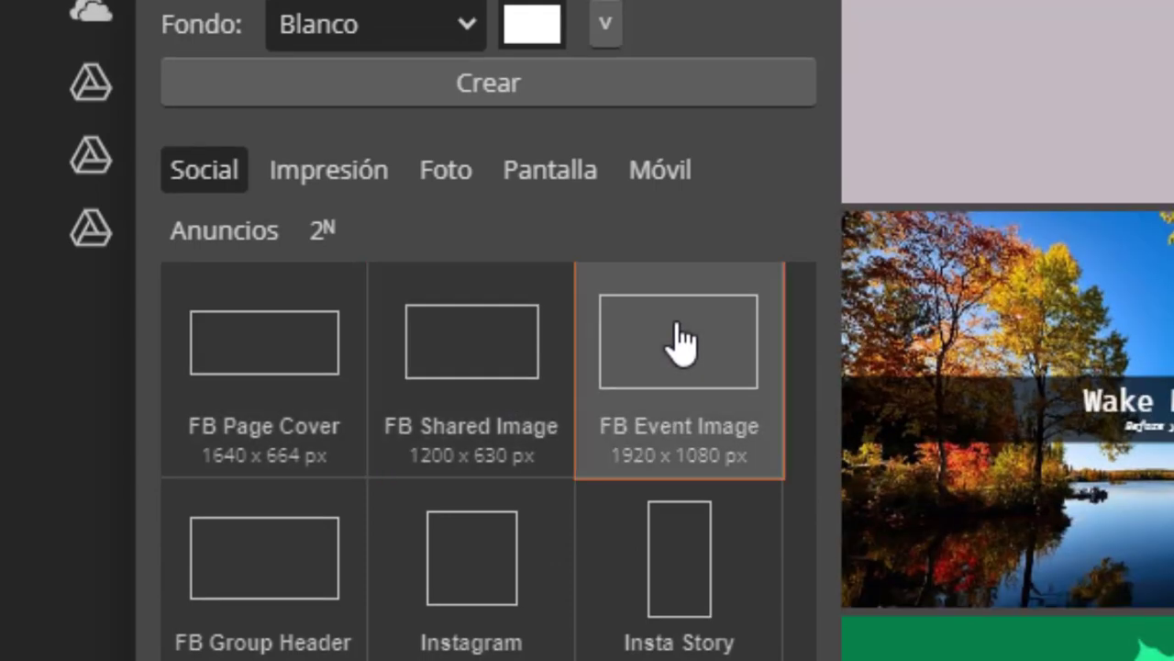
{"action": "left_click", "coordinate": [692, 571]}
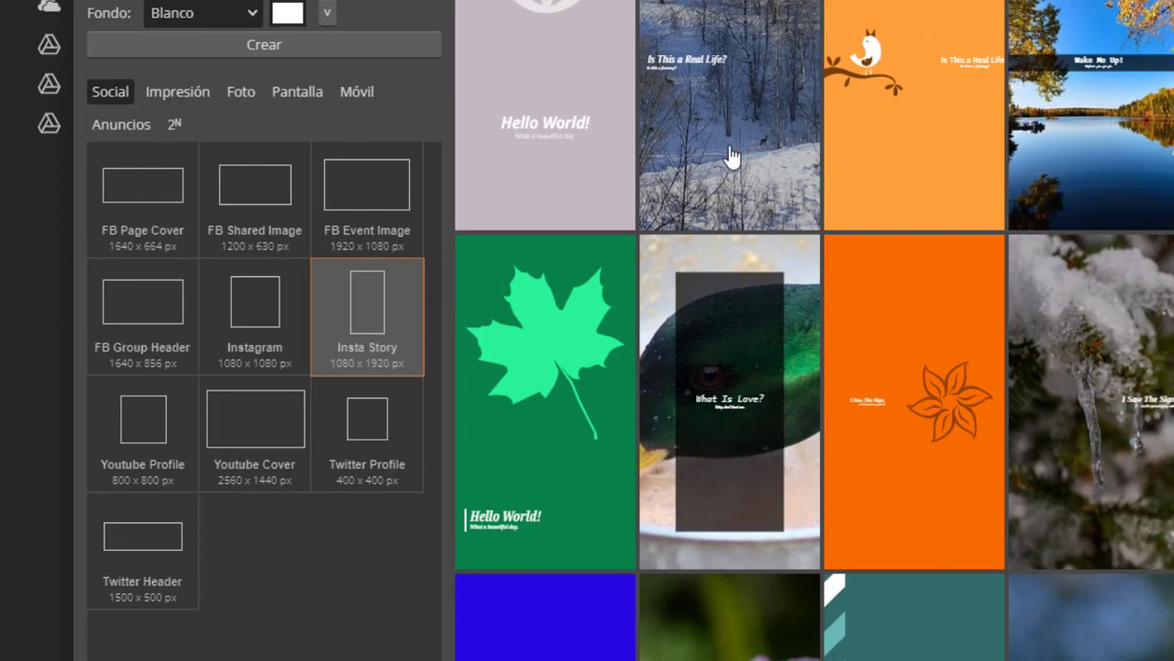
Step: Preview the Twitter Profile, Youtube Cover and Youtube Profile sizes, then show the Impresión presets
{"action": "left_click", "coordinate": [382, 423]}
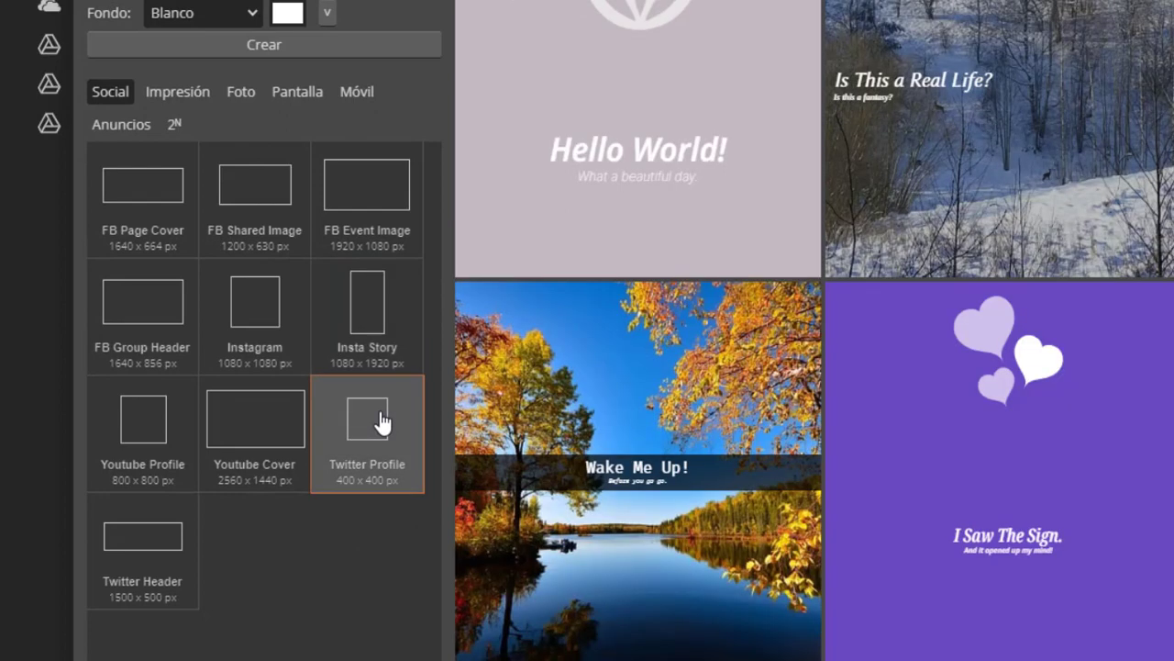
{"action": "left_click", "coordinate": [233, 436]}
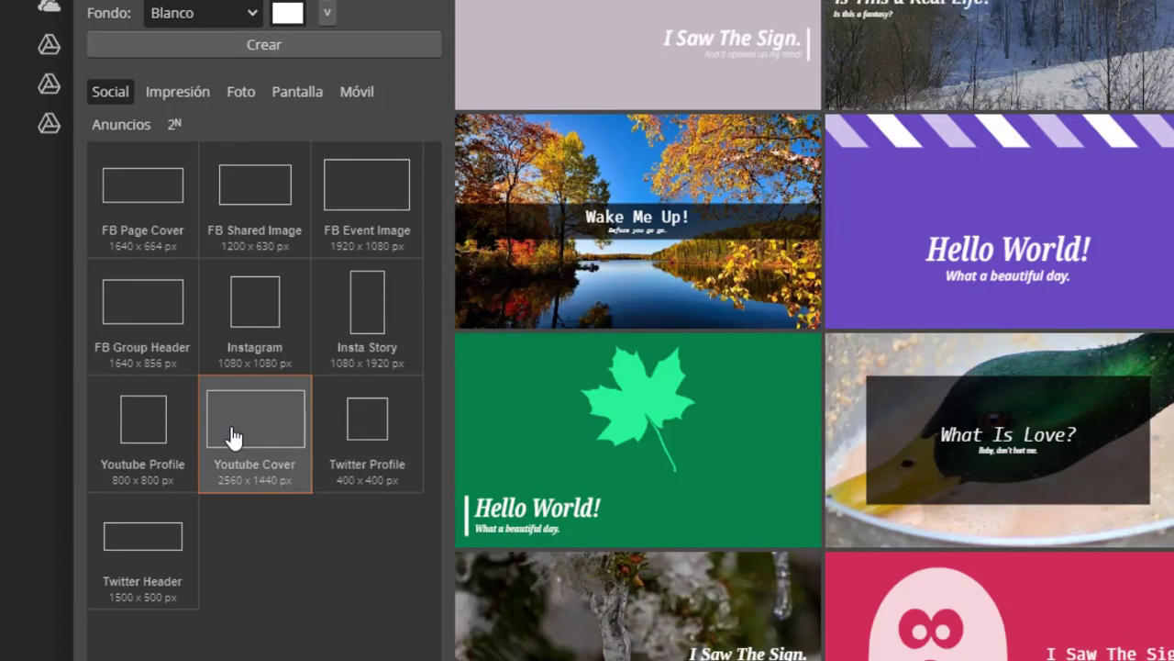
{"action": "left_click", "coordinate": [140, 429]}
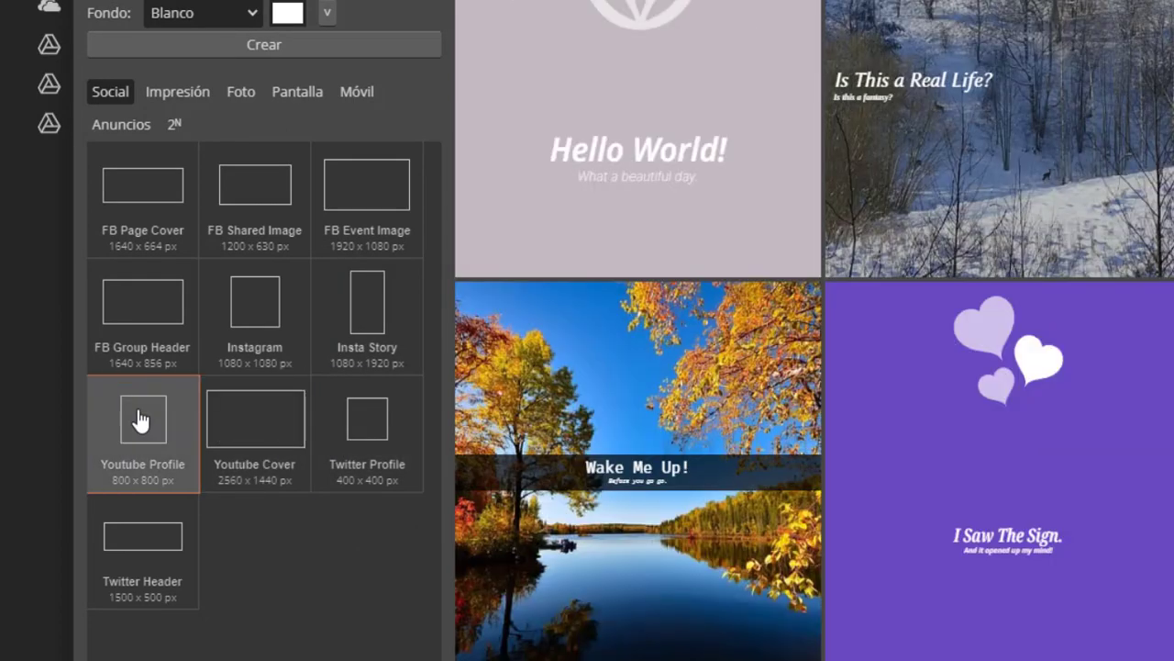
{"action": "left_click", "coordinate": [191, 91]}
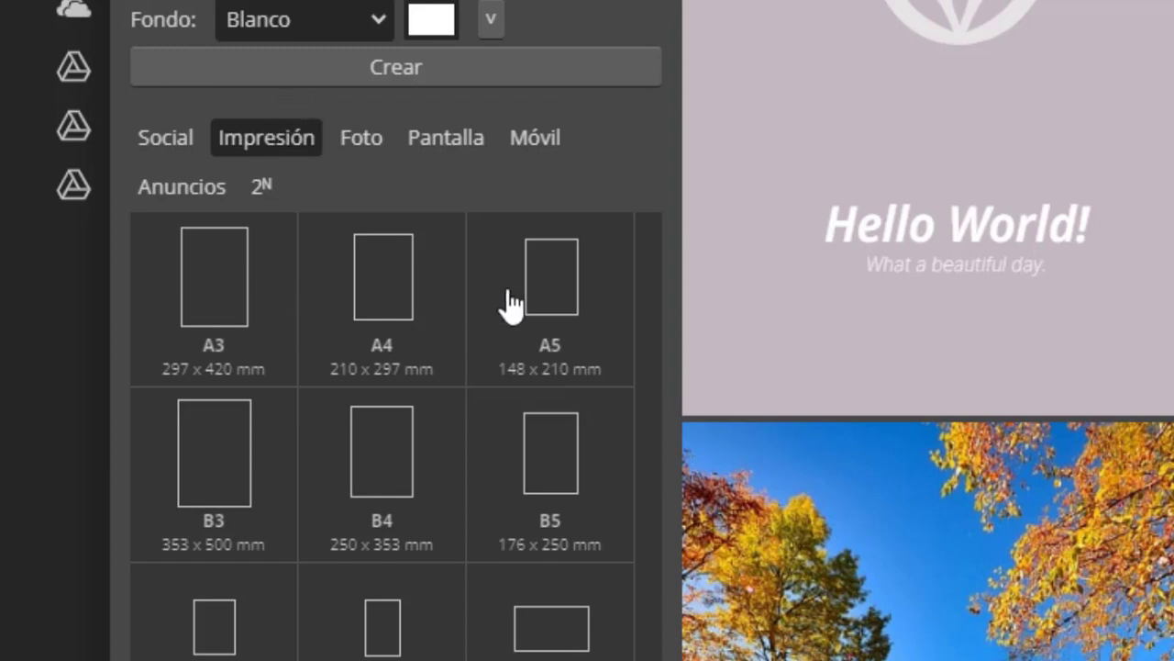
Step: Scroll the print presets and choose Ledger, 11 x 17 in
{"action": "scroll", "coordinate": [231, 633], "scroll_direction": "down", "scroll_amount": 2}
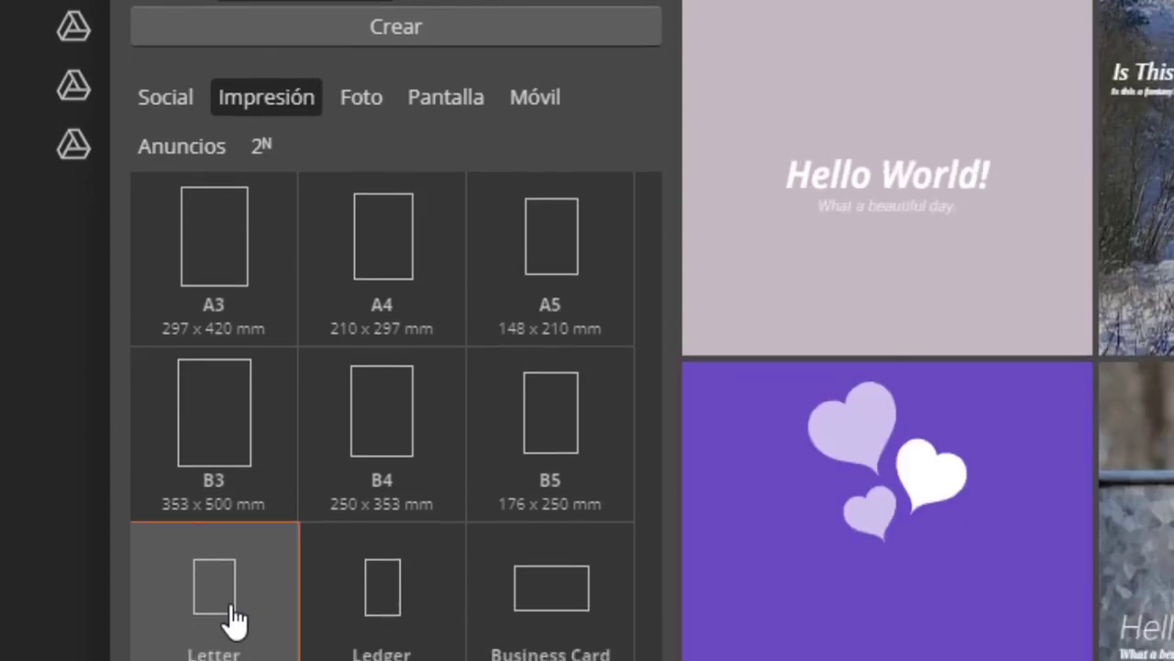
{"action": "left_click", "coordinate": [396, 530]}
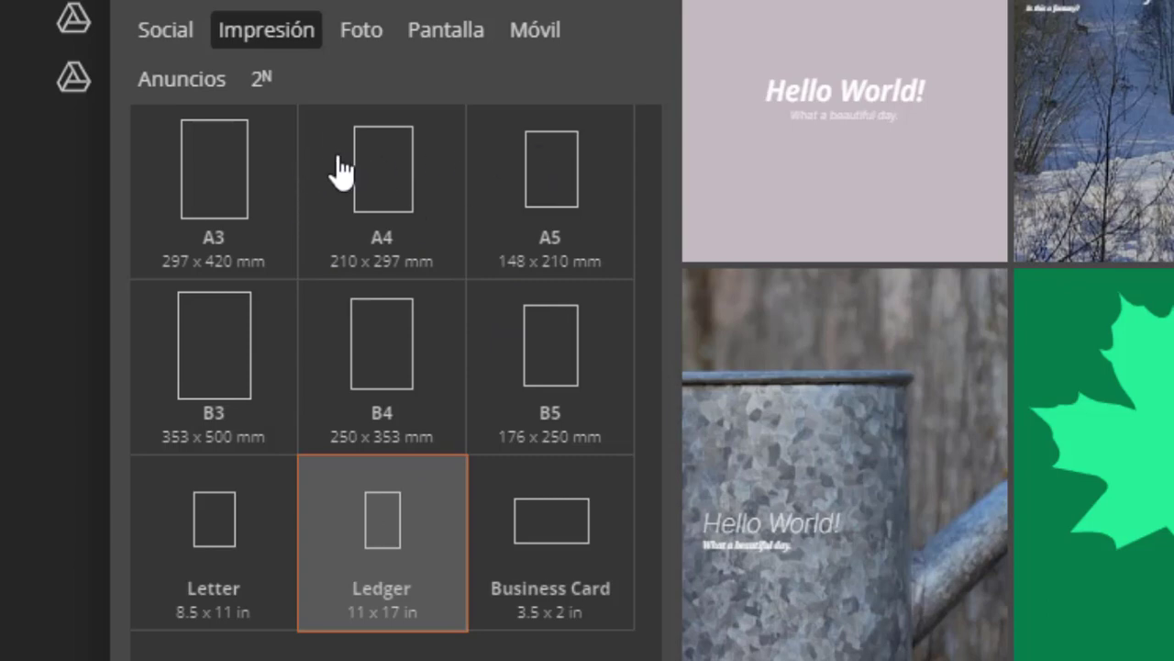
{"action": "mouse_move", "coordinate": [214, 237]}
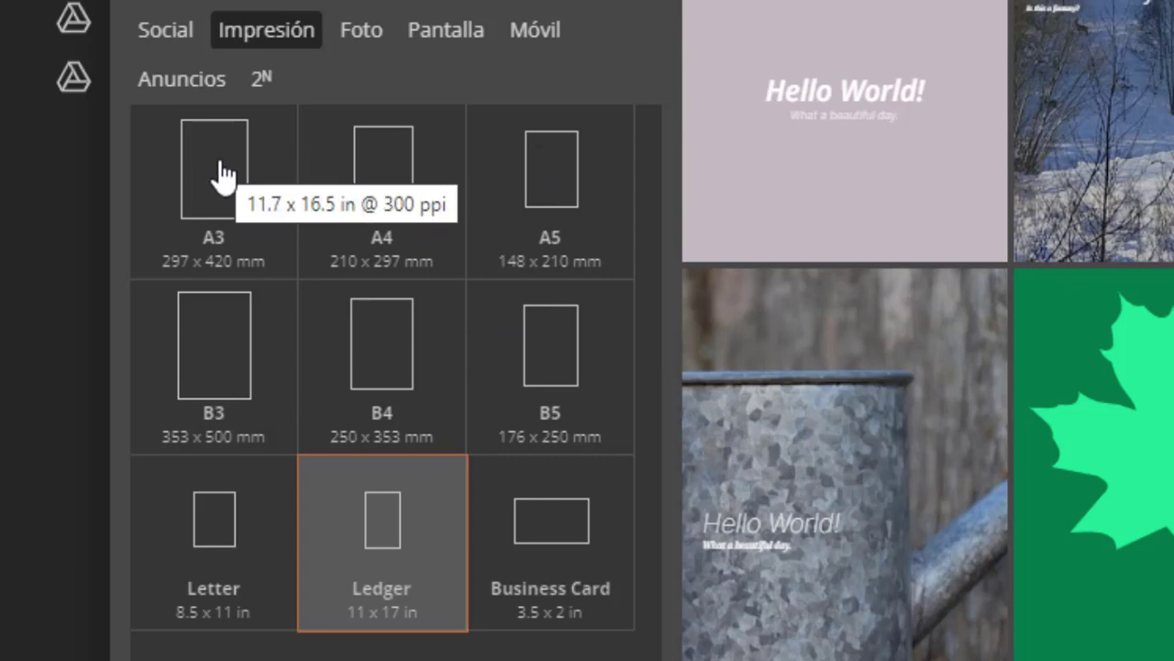
Step: On the Foto presets, try Enprint, 12 x 18, 8 x 12, 5 x 7 and 20 x 30, ending on 24 x 36 in
{"action": "left_click", "coordinate": [360, 55]}
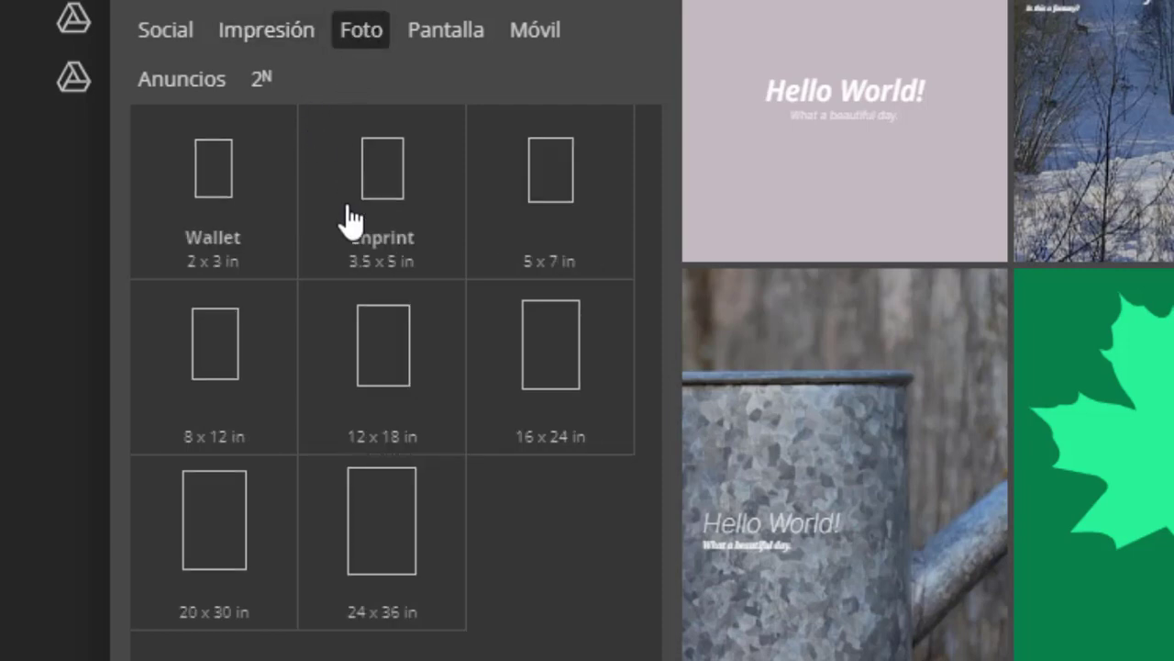
{"action": "left_click", "coordinate": [404, 193]}
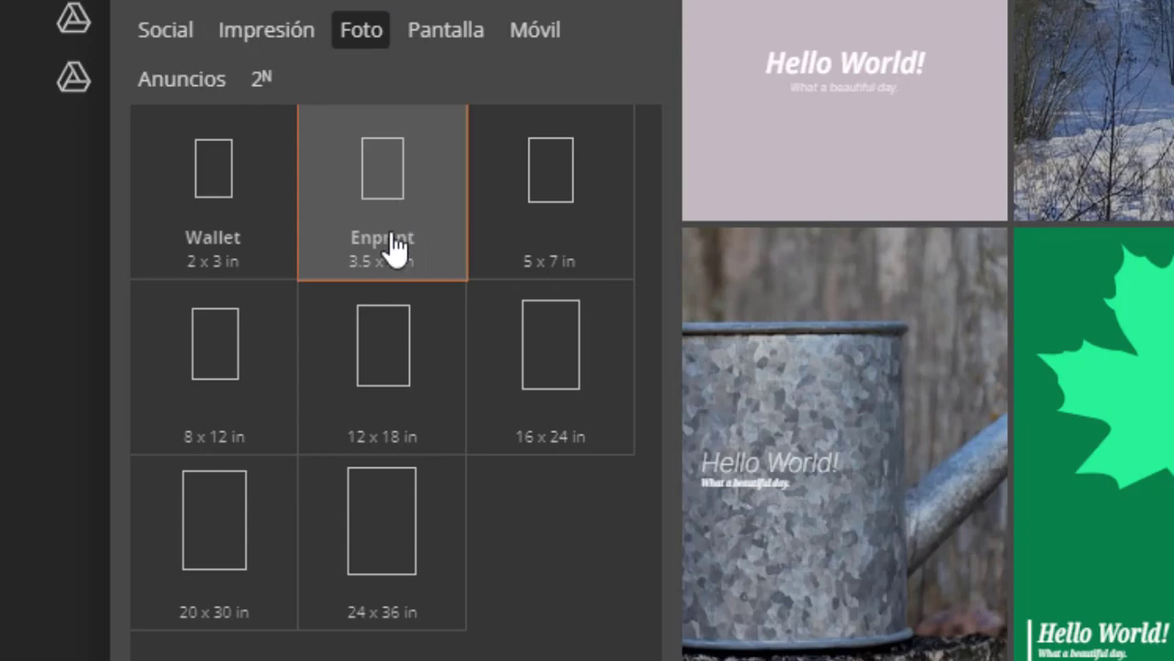
{"action": "left_click", "coordinate": [399, 365]}
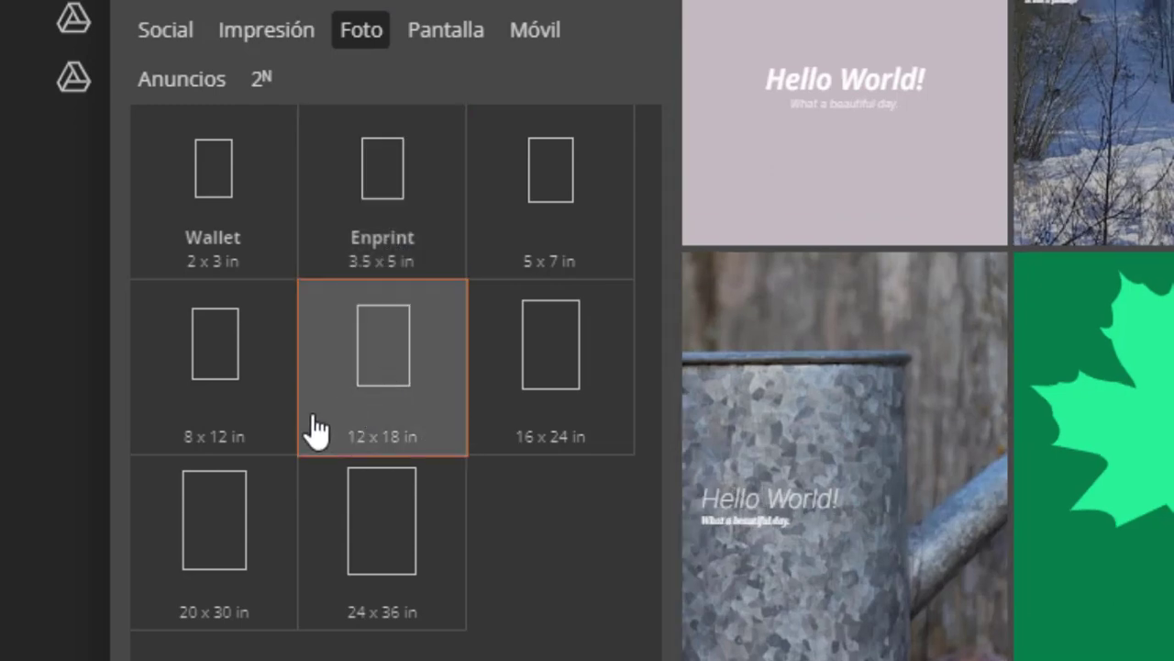
{"action": "left_click", "coordinate": [200, 340]}
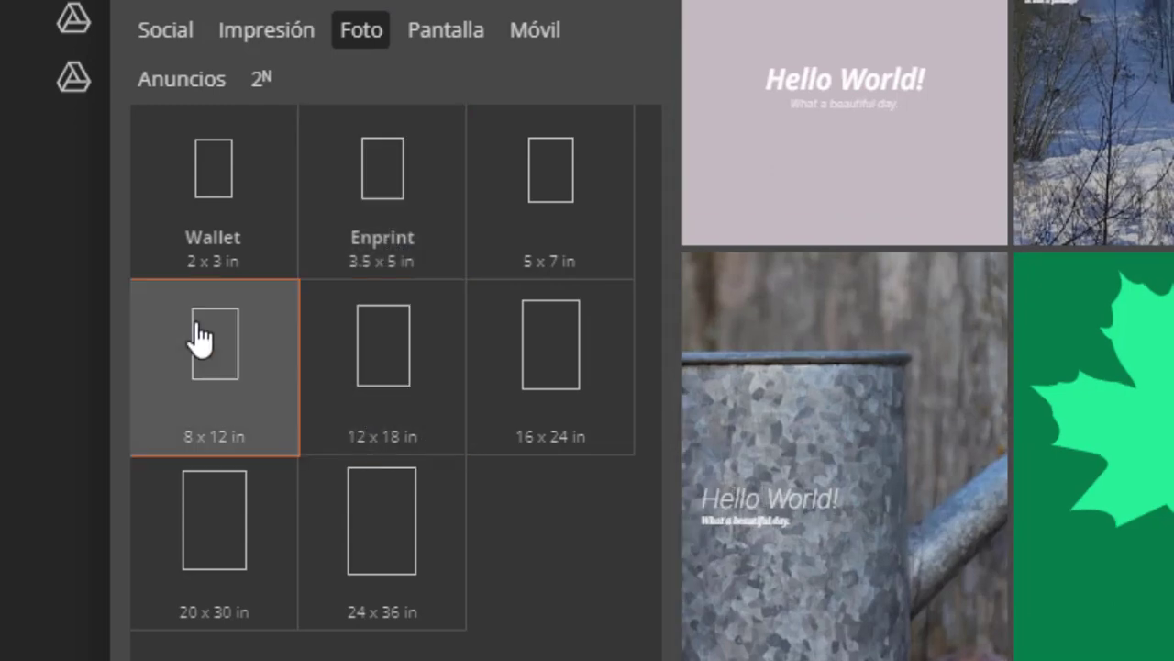
{"action": "left_click", "coordinate": [312, 215]}
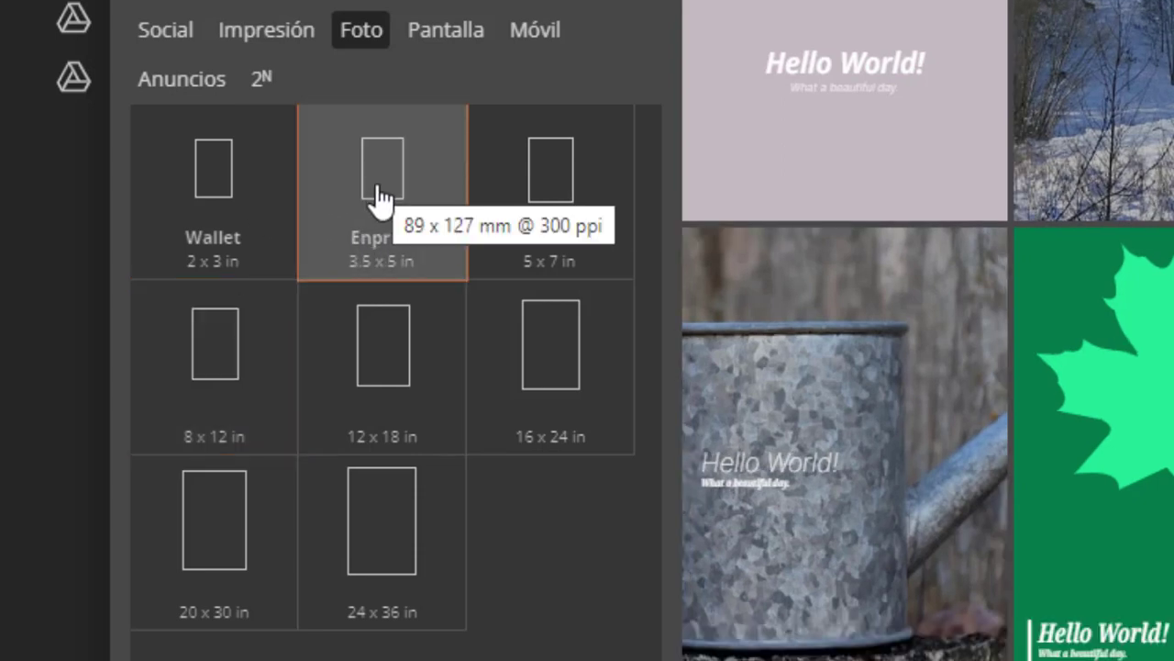
{"action": "left_click", "coordinate": [546, 202]}
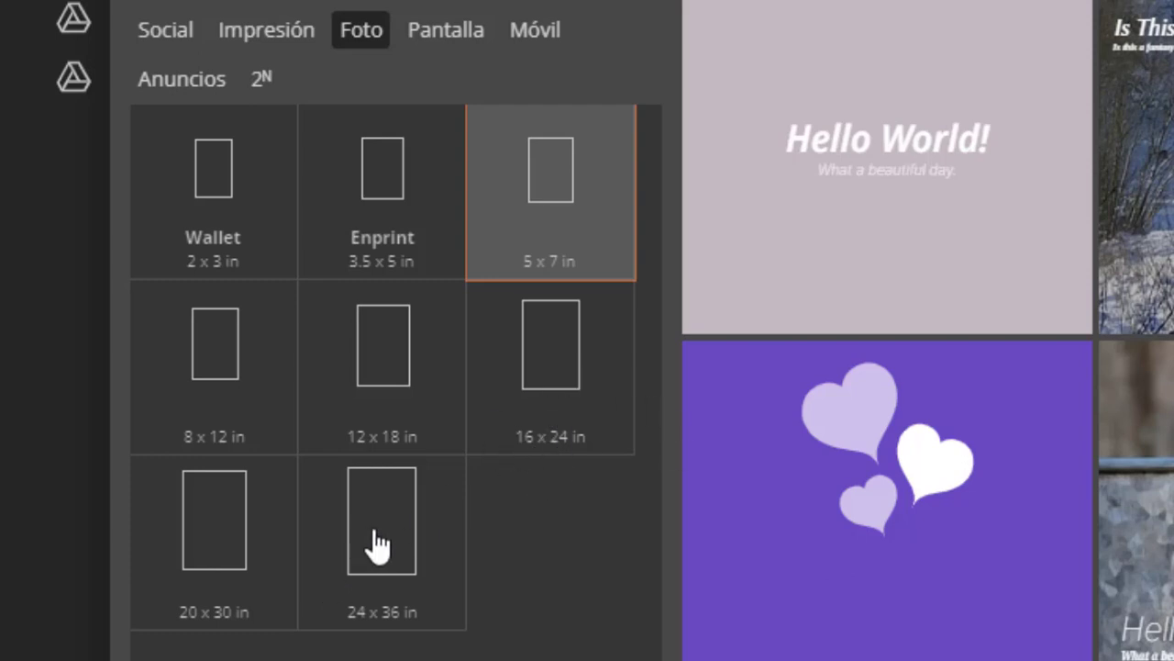
{"action": "left_click", "coordinate": [228, 558]}
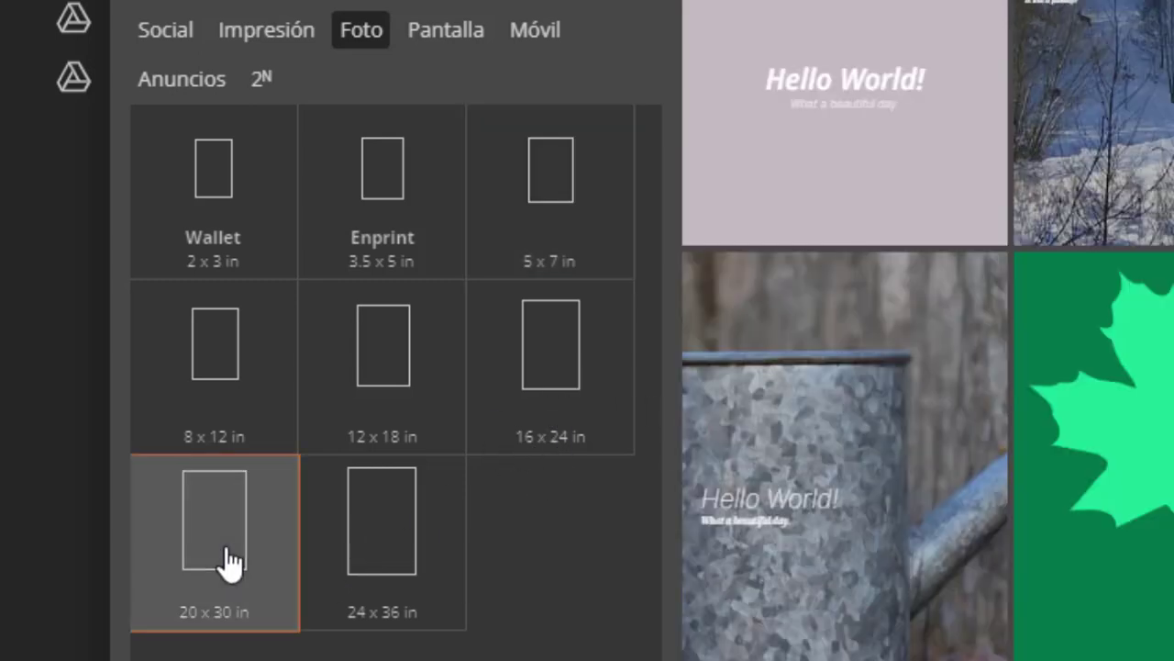
{"action": "left_click", "coordinate": [363, 540]}
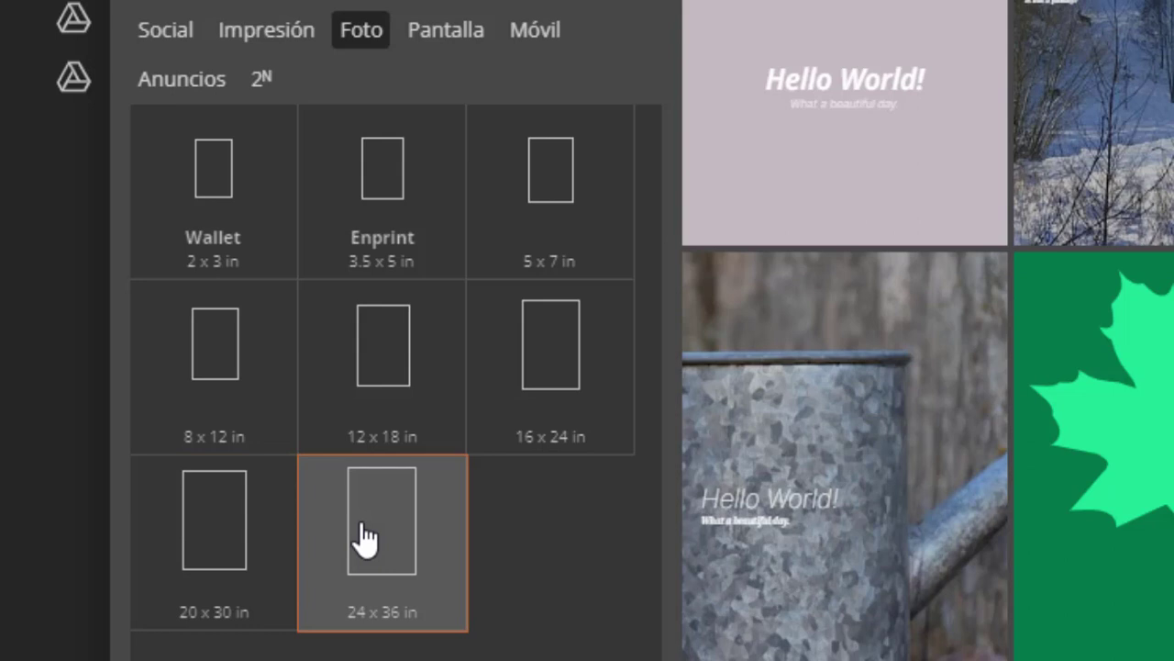
Step: On the Pantalla presets, try HD 1280 x 720, then choose Full HD 1920 x 1080 px
{"action": "left_click", "coordinate": [445, 30]}
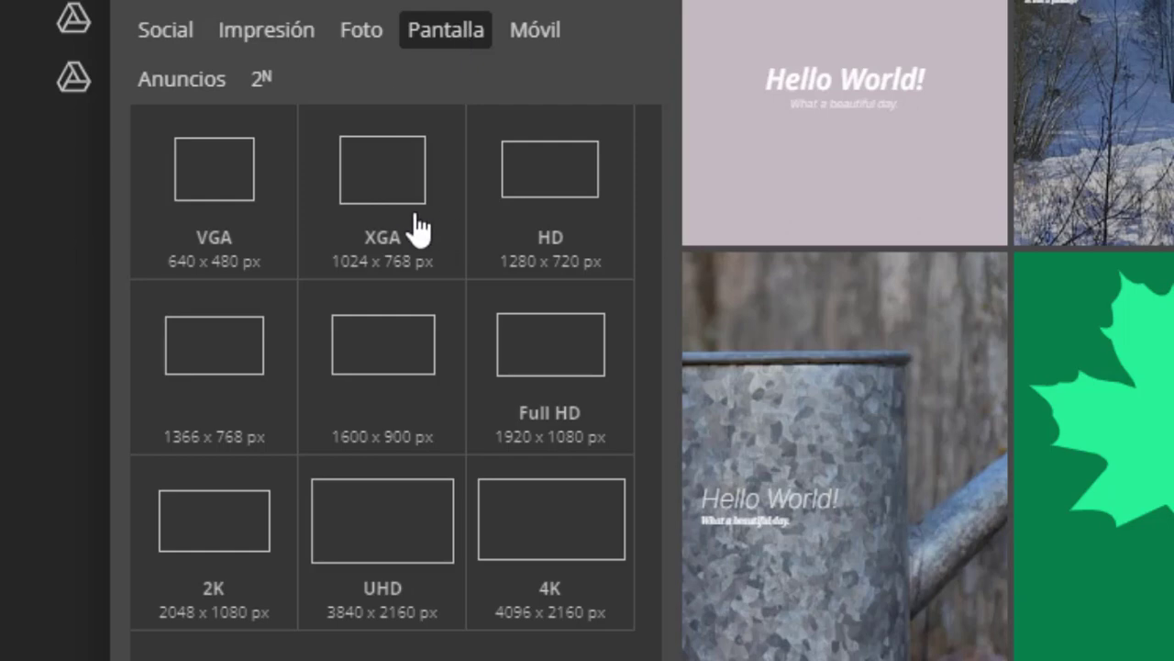
{"action": "left_click", "coordinate": [550, 210]}
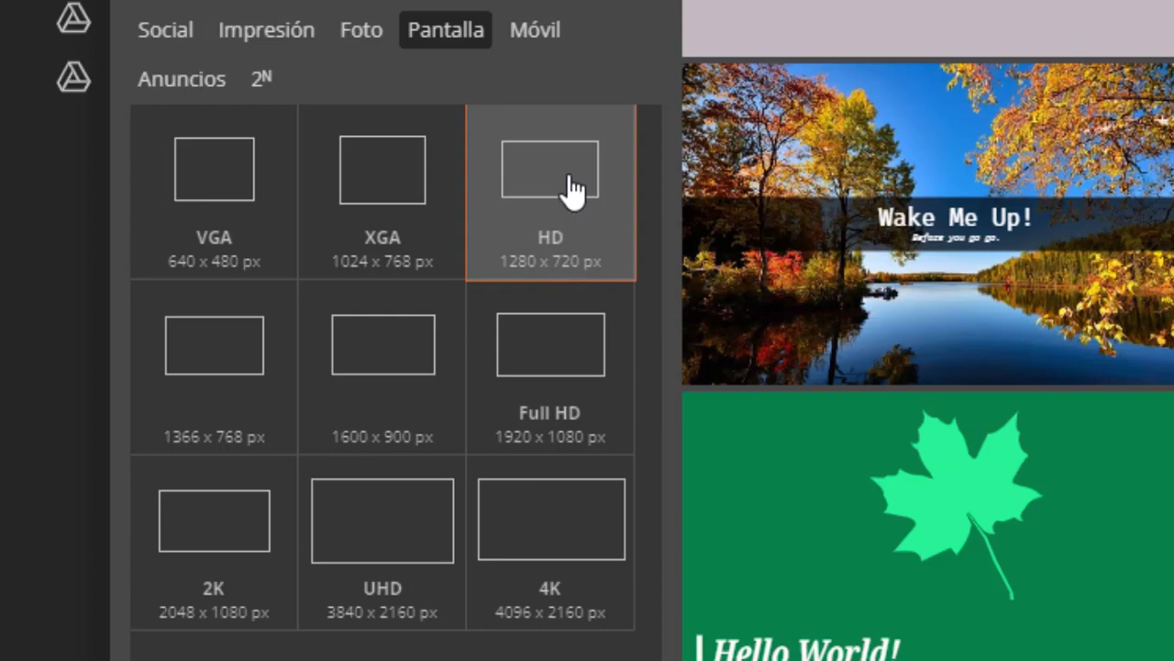
{"action": "left_click", "coordinate": [554, 354]}
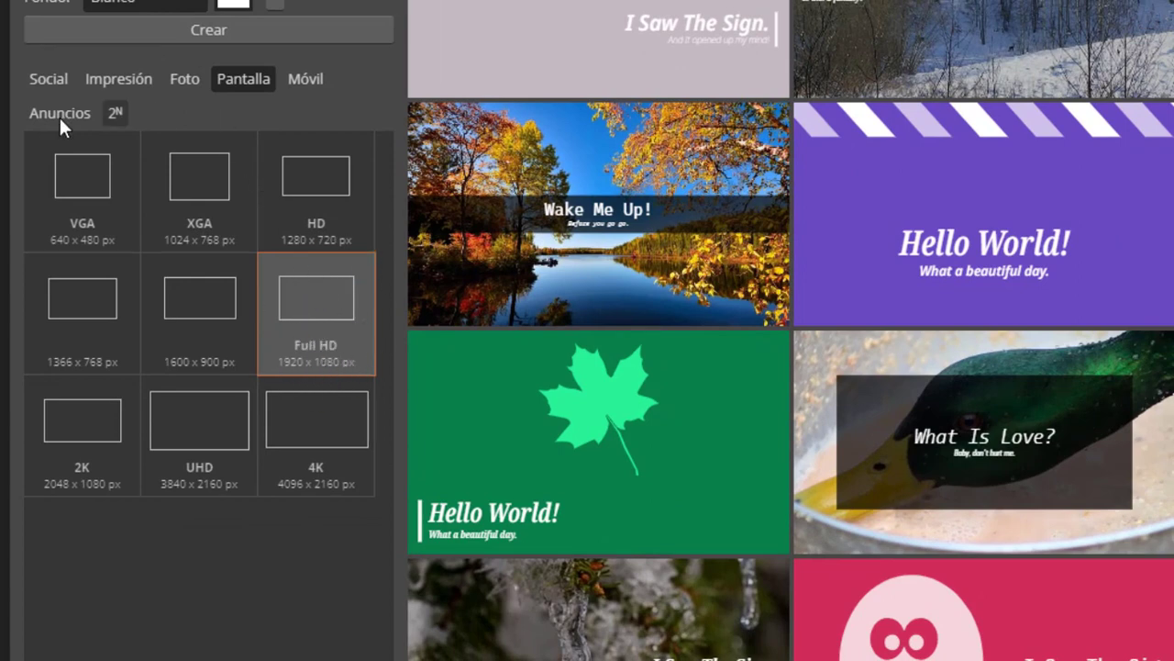
Step: On the Móvil presets, preview Samsung A5, iPhone X, iPhone 6+ 7+ 8+ and iPad Mini 4
{"action": "left_click", "coordinate": [309, 79]}
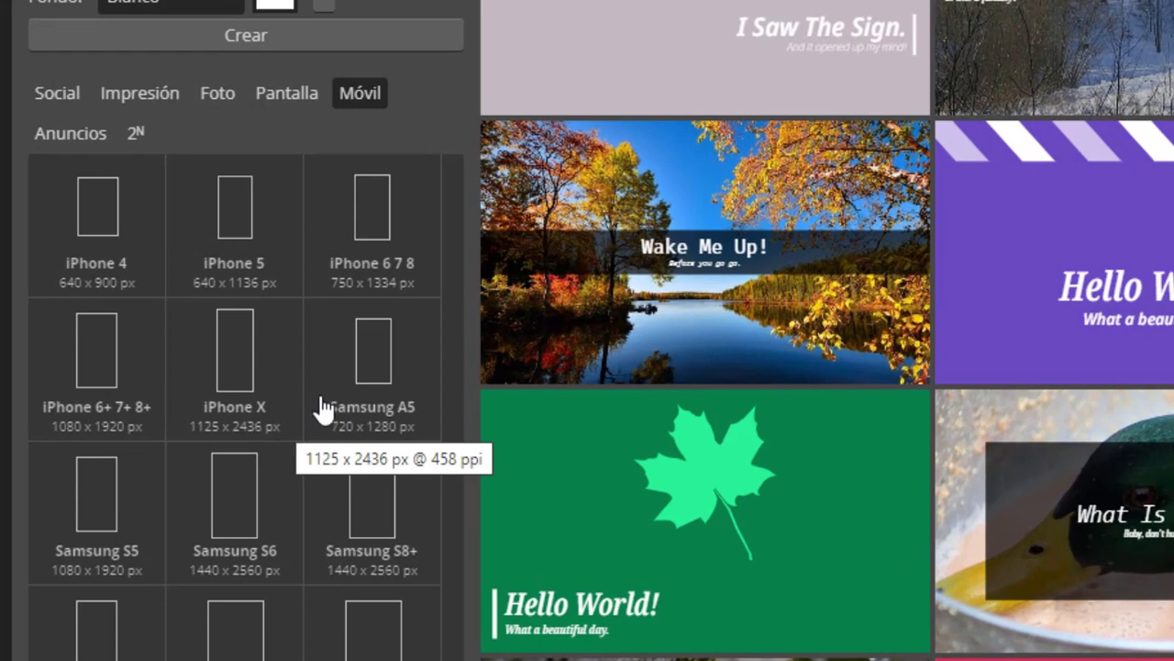
{"action": "left_click", "coordinate": [379, 370]}
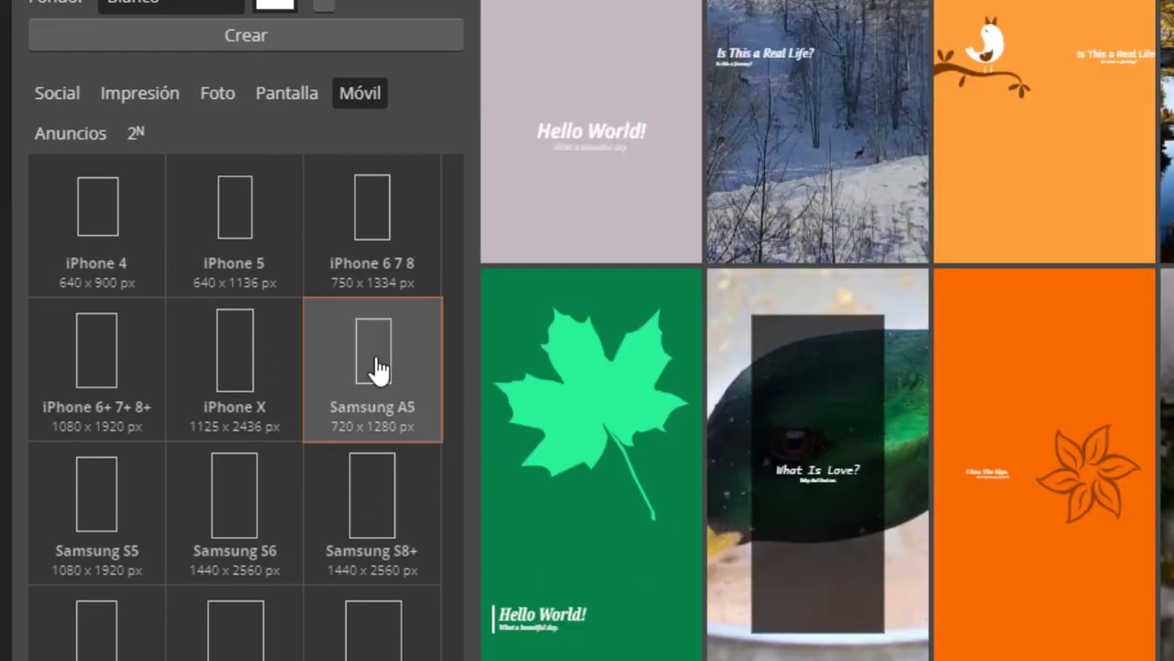
{"action": "left_click", "coordinate": [260, 379]}
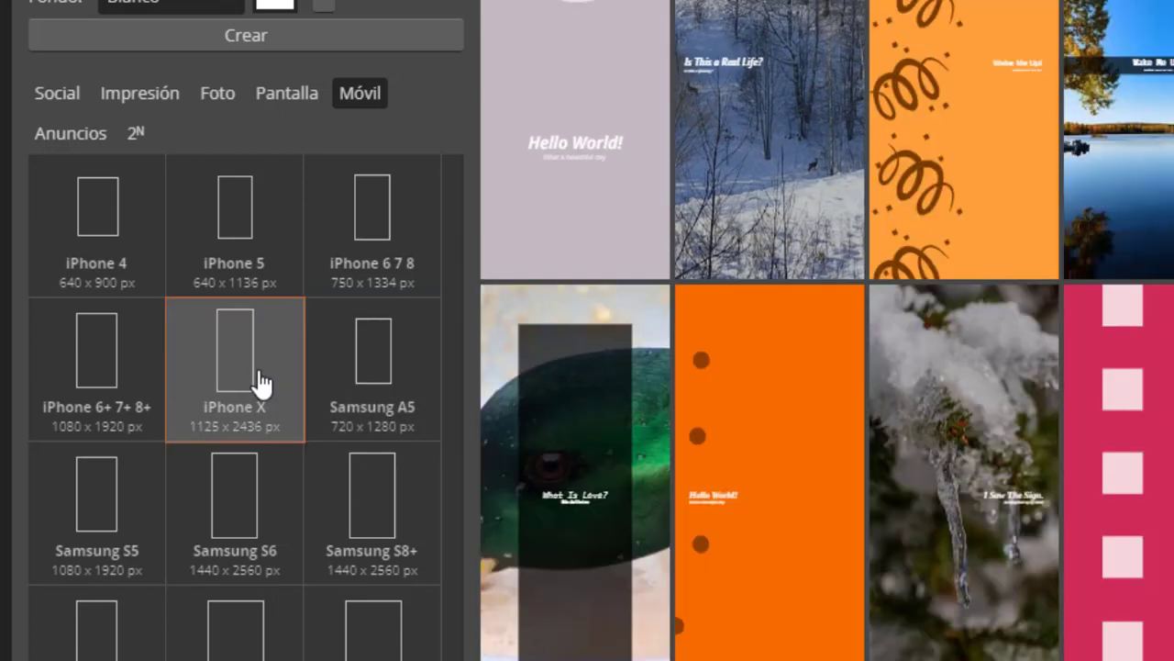
{"action": "left_click", "coordinate": [94, 374]}
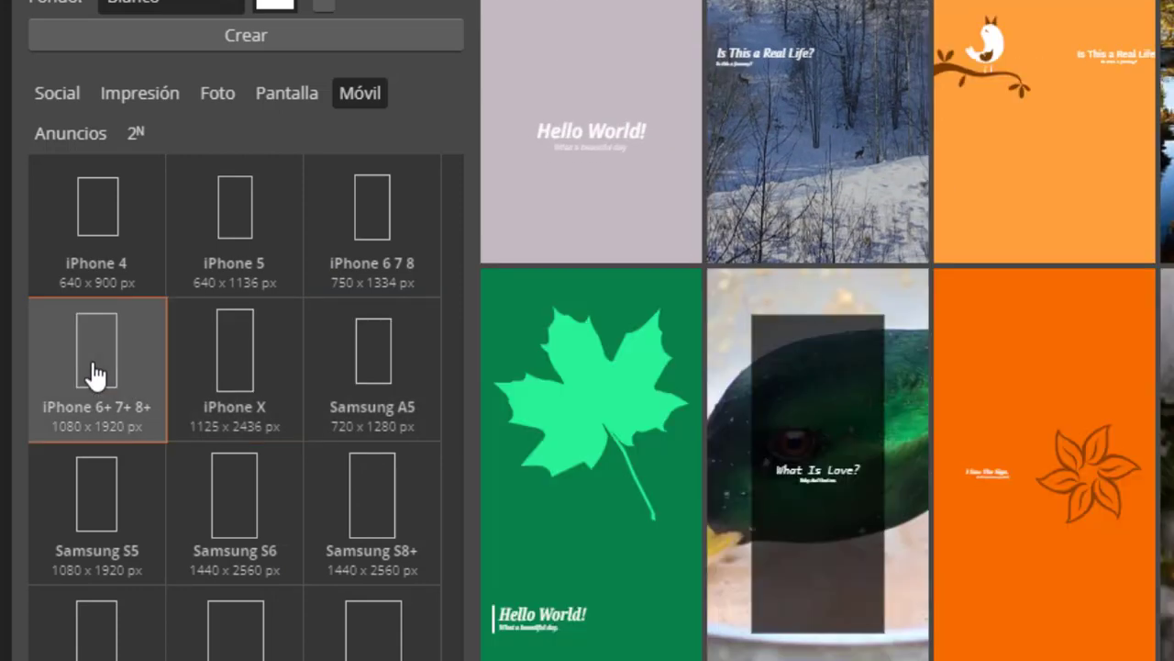
{"action": "left_click", "coordinate": [237, 648]}
Step: Preview Google Pixel, Samsung S8+ and iPhone 5, then return to the Social presets
{"action": "scroll", "coordinate": [292, 642], "scroll_direction": "down", "scroll_amount": 1}
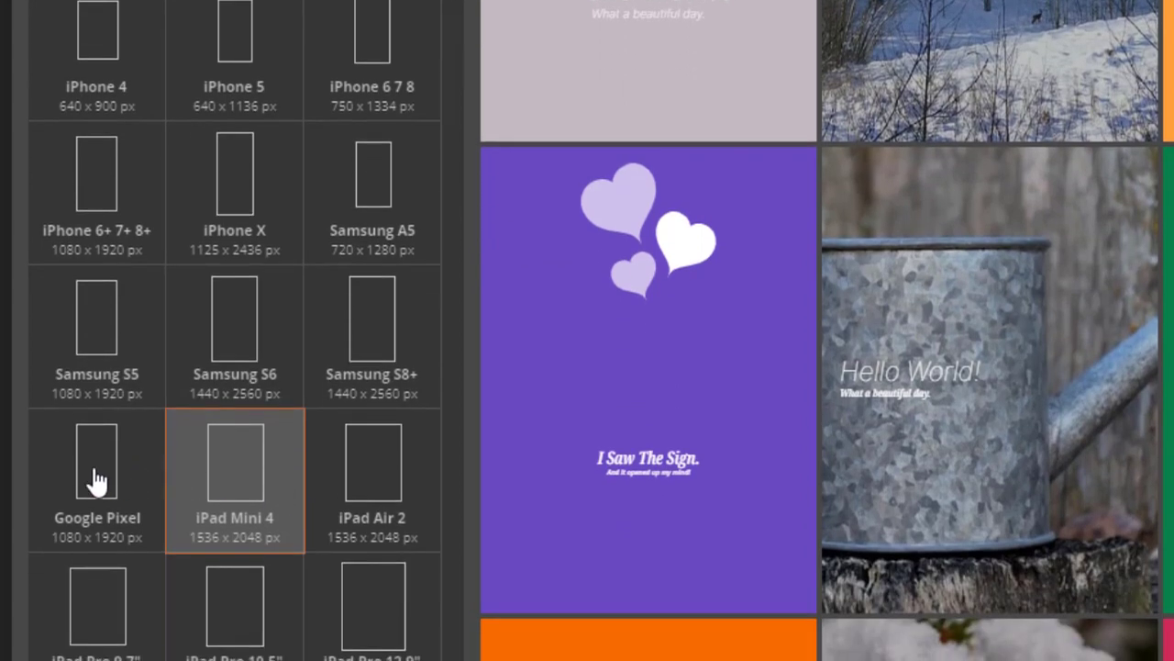
{"action": "left_click", "coordinate": [97, 479]}
{"action": "left_click", "coordinate": [383, 367]}
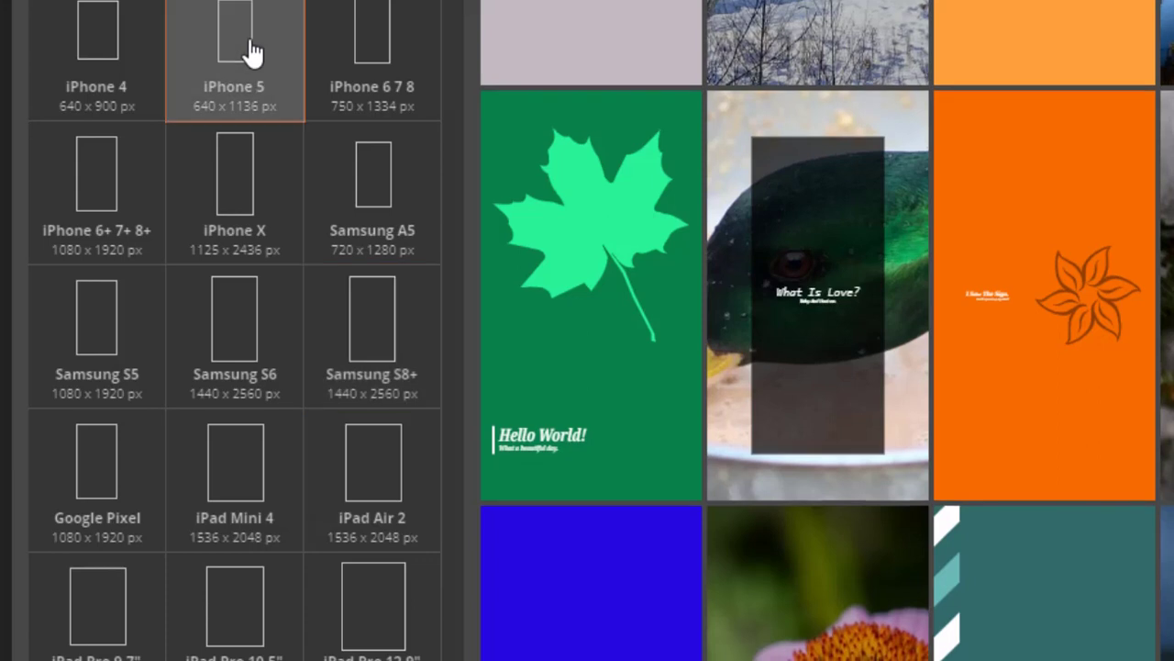
{"action": "left_click", "coordinate": [250, 51]}
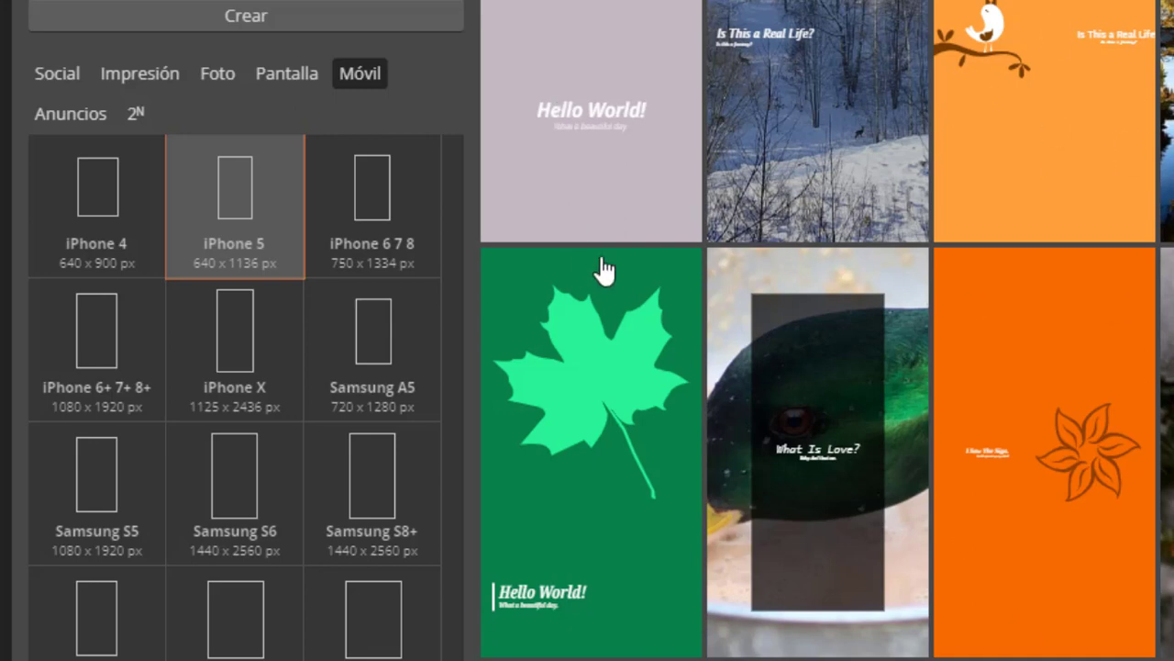
{"action": "left_click", "coordinate": [61, 76]}
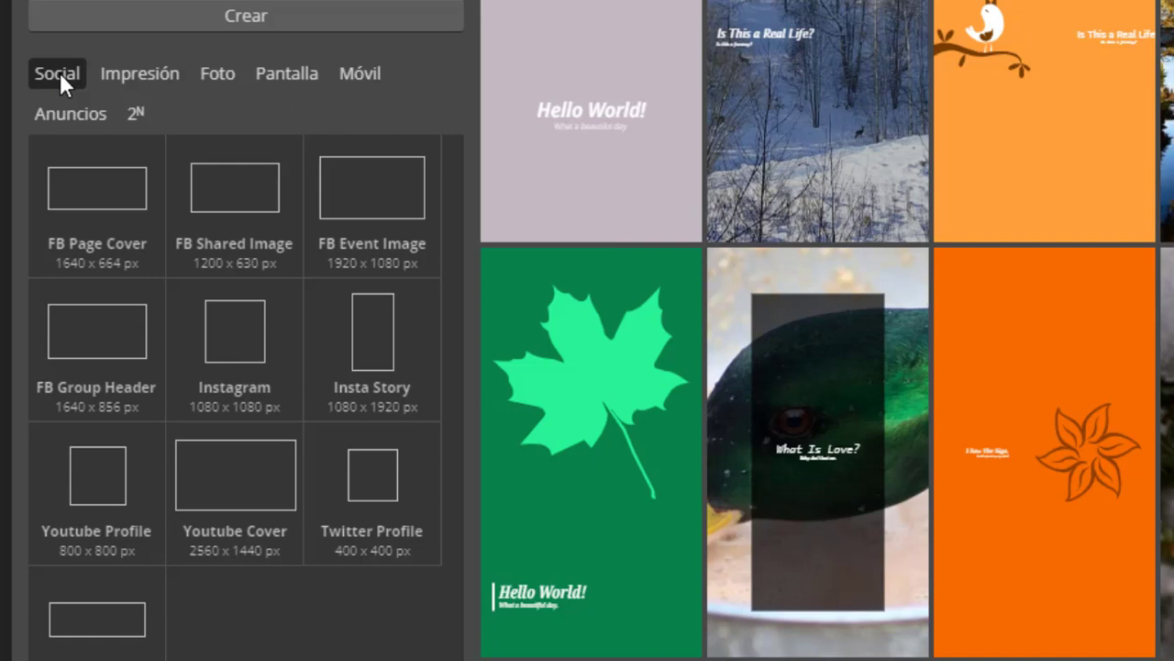
Step: Choose FB Page Cover, check its width, height and 72 DPI resolution, then show the print presets
{"action": "left_click", "coordinate": [85, 210]}
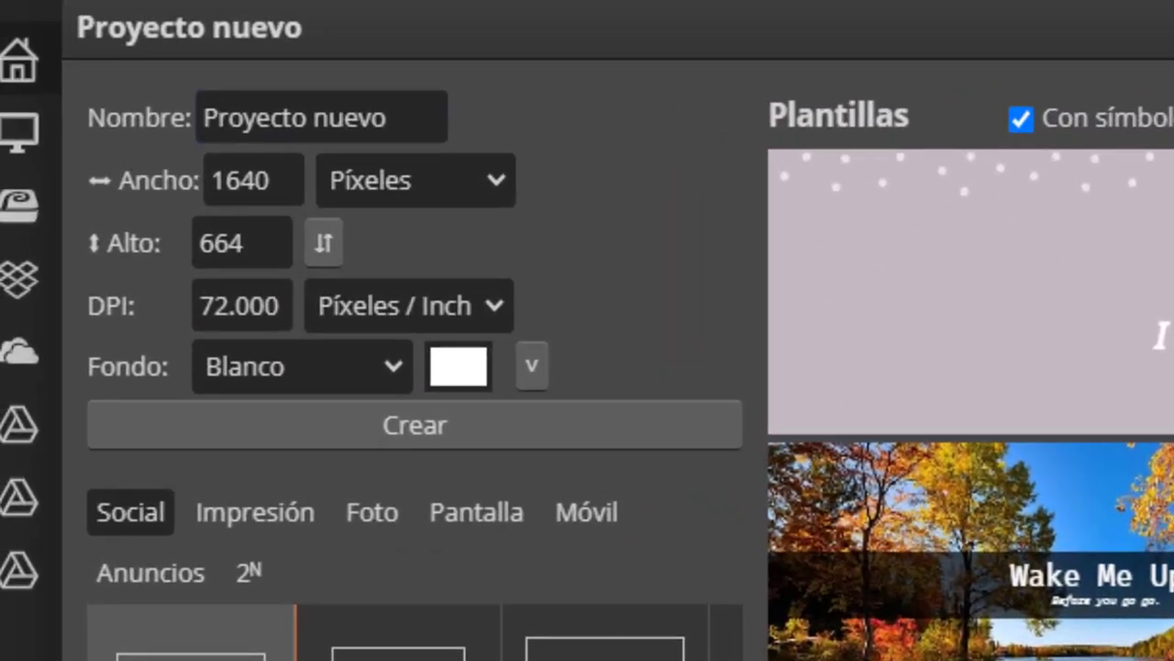
{"action": "left_click", "coordinate": [275, 312]}
{"action": "left_click", "coordinate": [259, 187]}
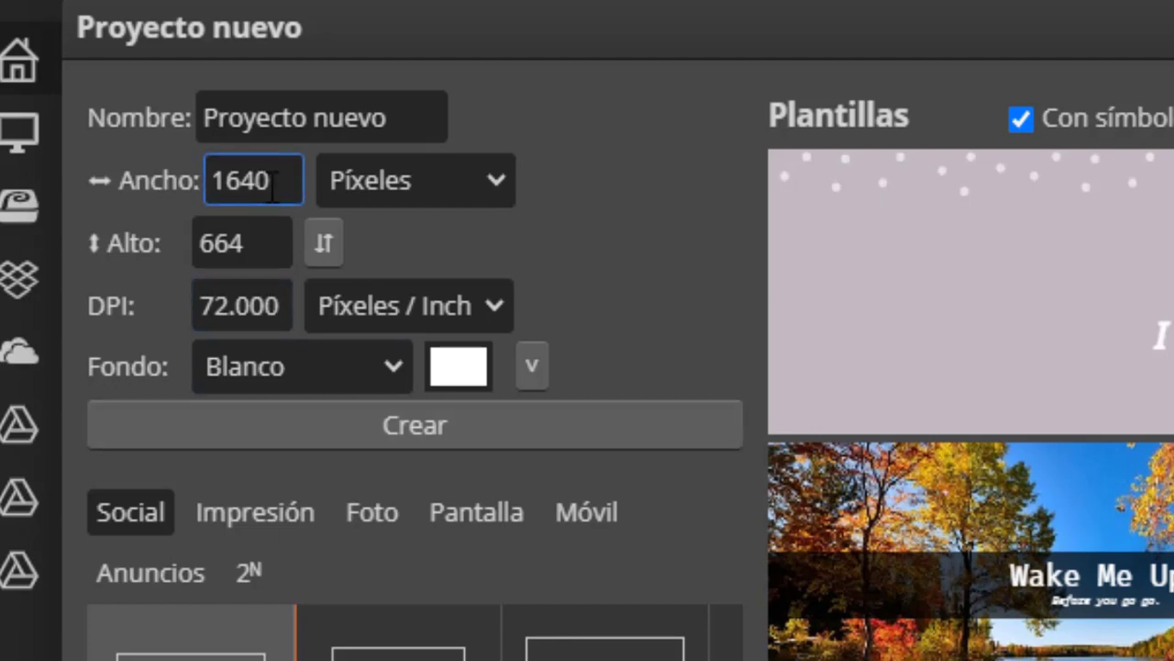
{"action": "left_click", "coordinate": [260, 244]}
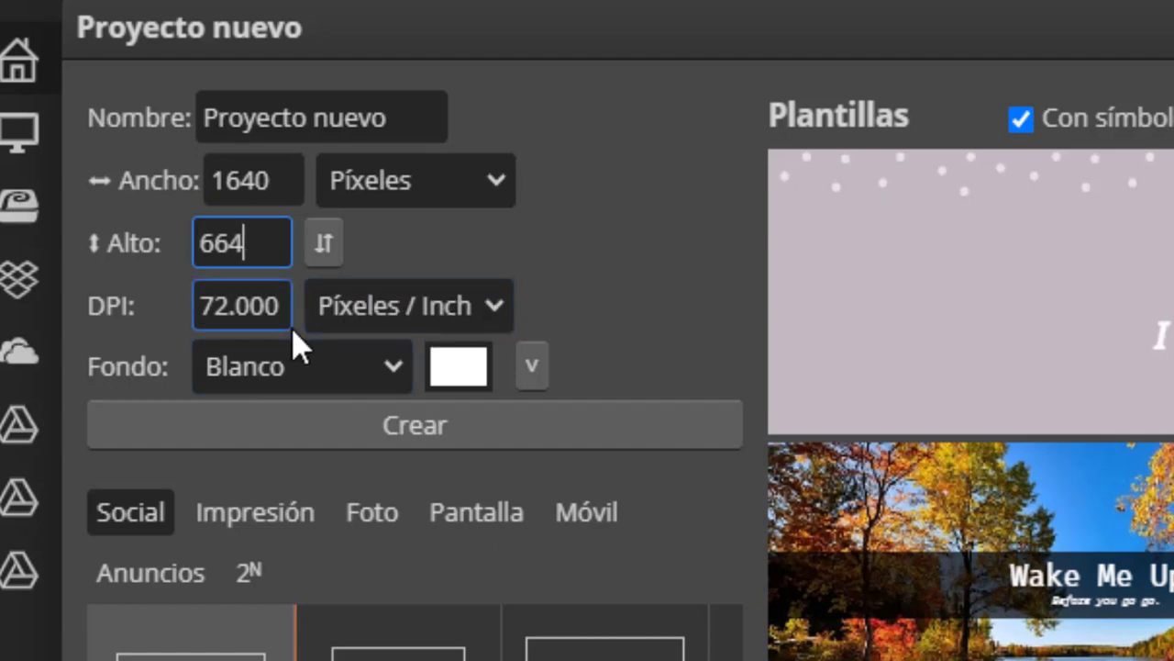
{"action": "left_click", "coordinate": [277, 311]}
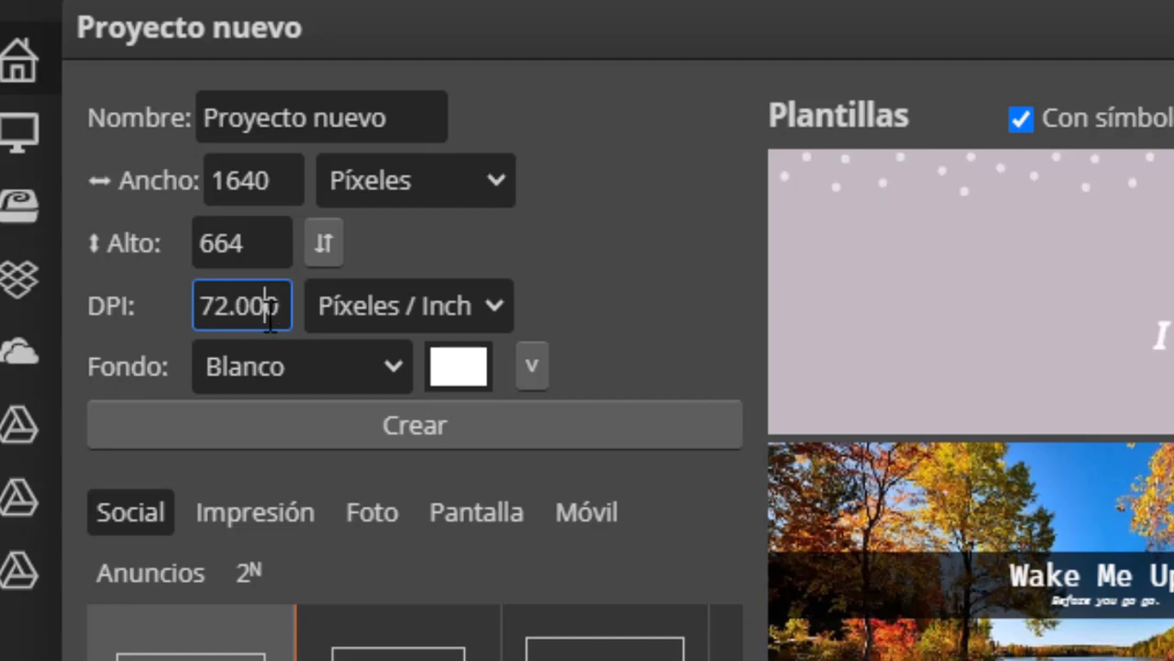
{"action": "left_click_drag", "start_coordinate": [266, 317], "coordinate": [198, 323]}
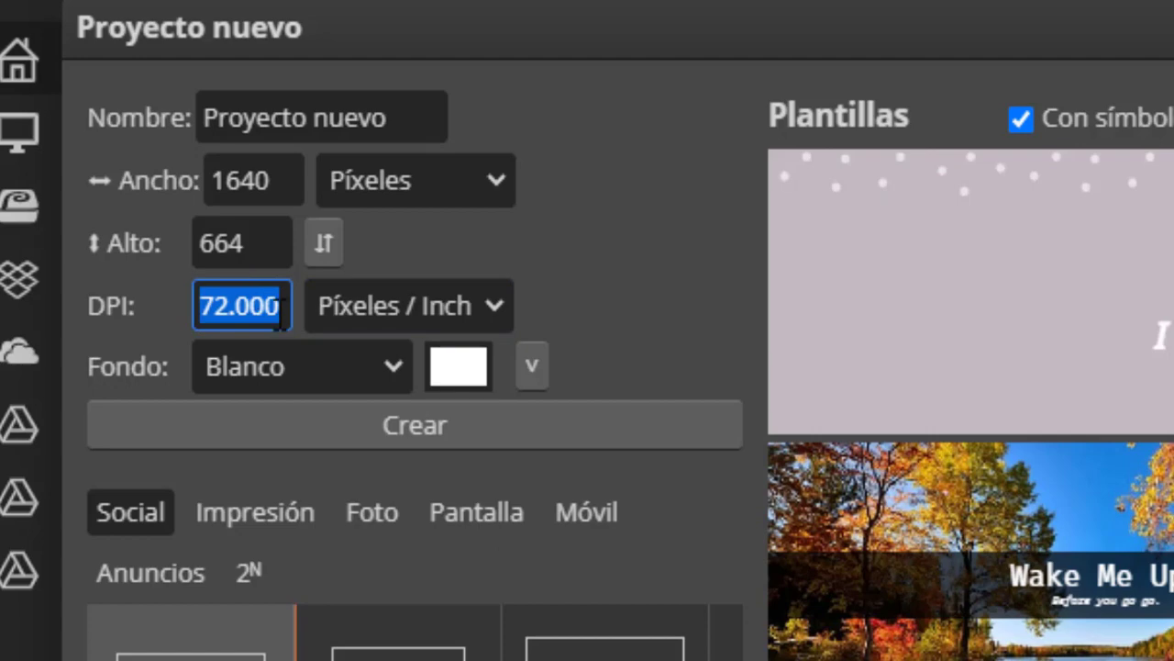
{"action": "left_click", "coordinate": [262, 509]}
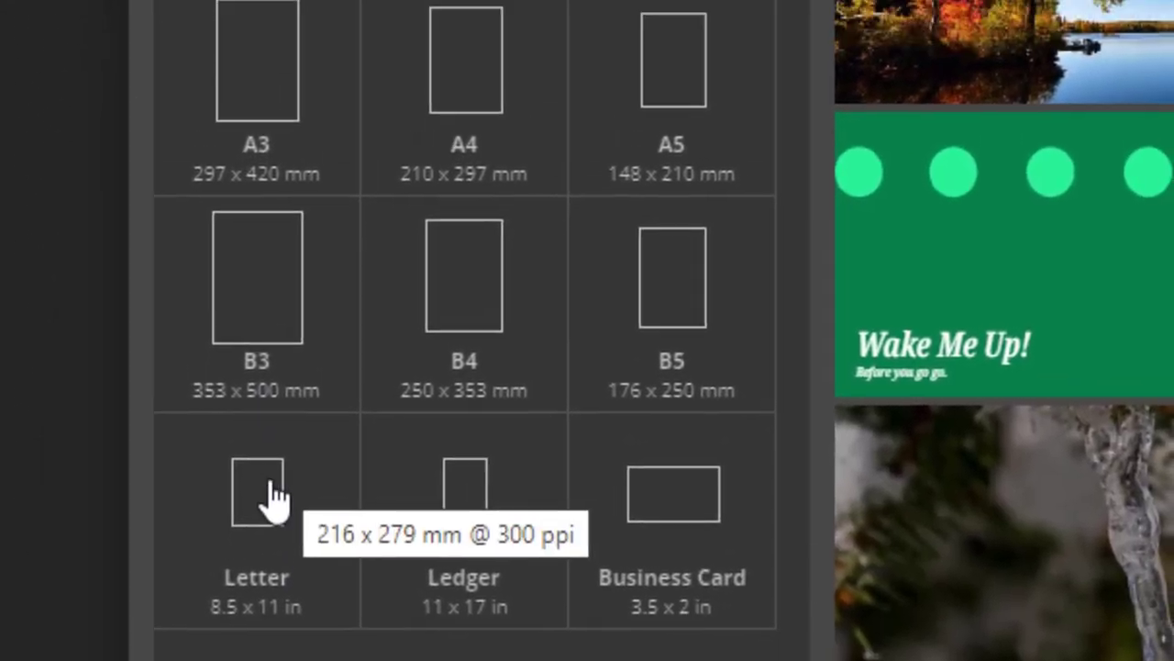
Step: Apply the Letter page preset and check its 300 DPI resolution
{"action": "left_click", "coordinate": [274, 500]}
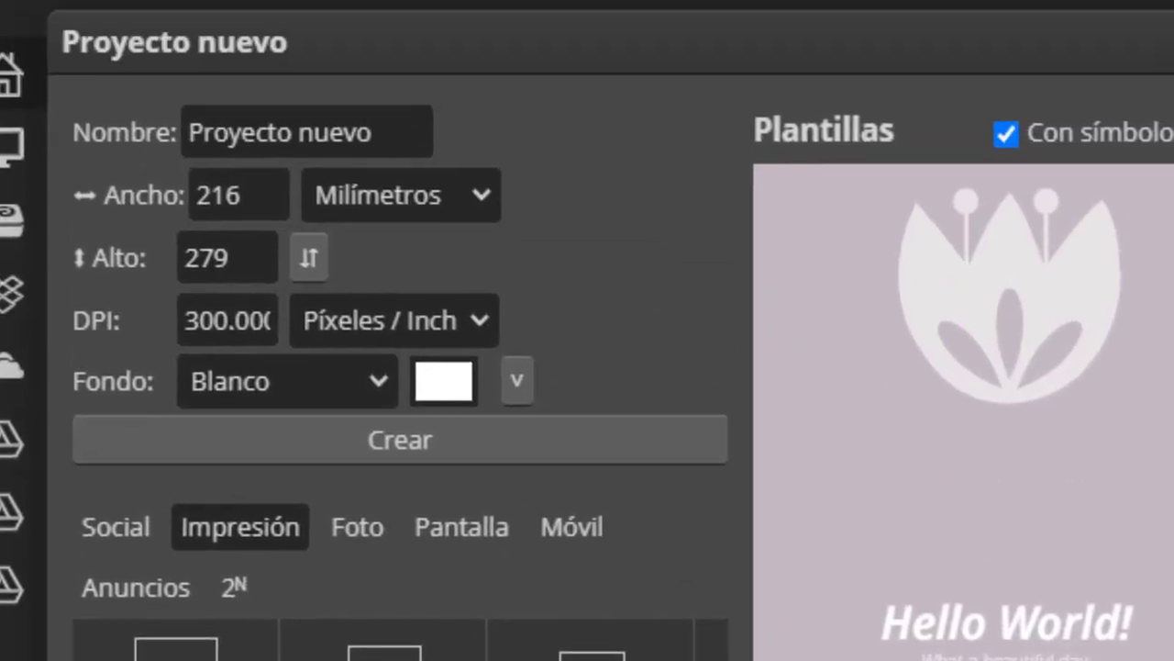
{"action": "left_click", "coordinate": [230, 334]}
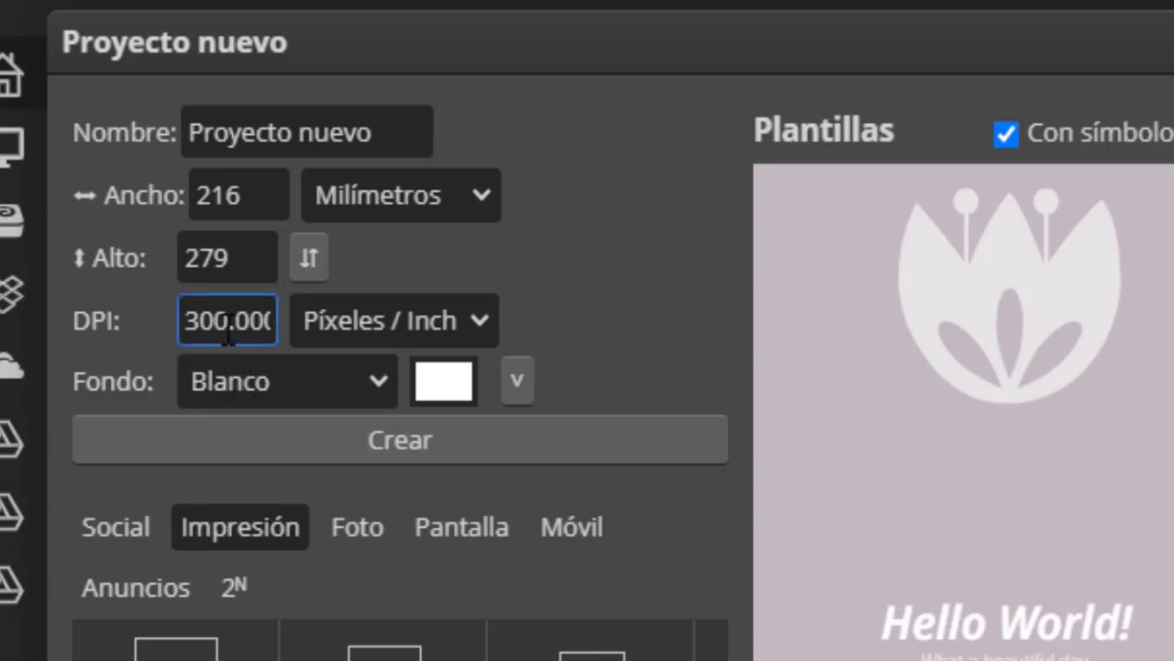
{"action": "left_click", "coordinate": [77, 310]}
{"action": "left_click", "coordinate": [220, 316]}
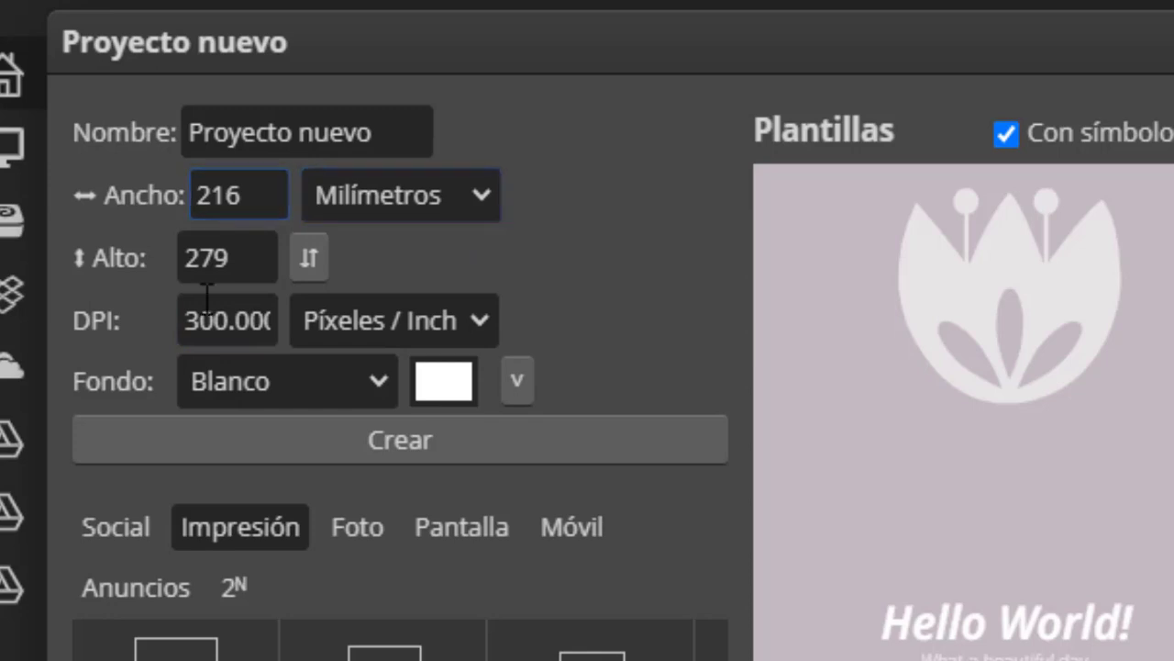
Step: Switch the size units to centimetres (21.59 wide), then back to inches
{"action": "left_click", "coordinate": [449, 197]}
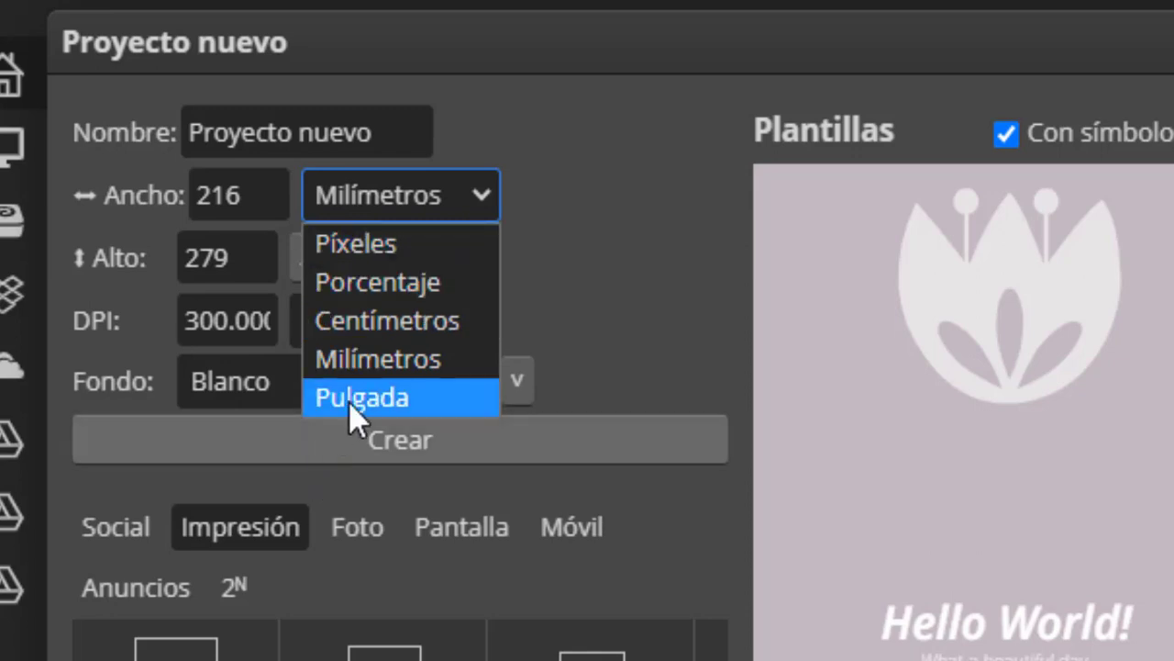
{"action": "left_click", "coordinate": [393, 321]}
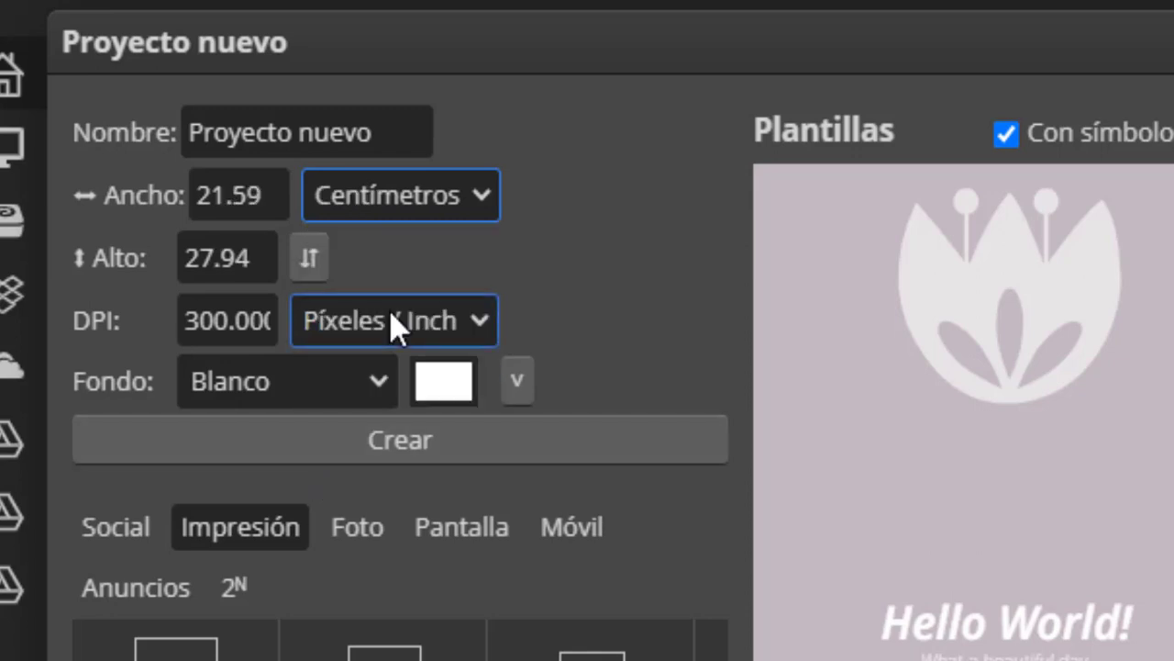
{"action": "left_click", "coordinate": [225, 195]}
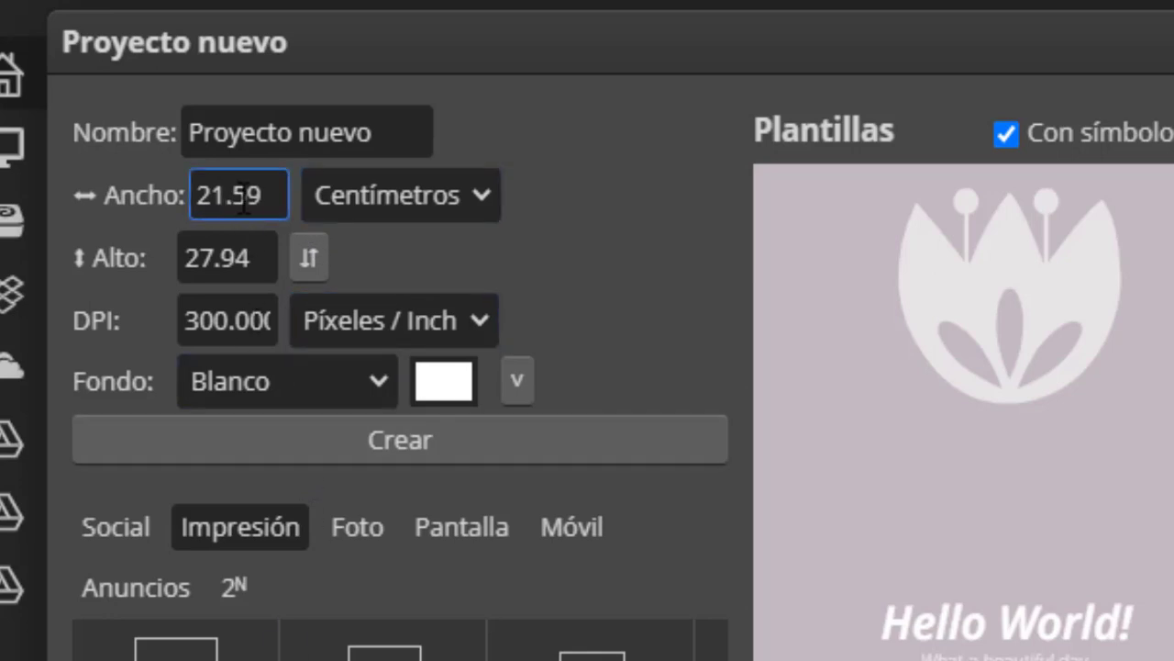
{"action": "left_click", "coordinate": [372, 202]}
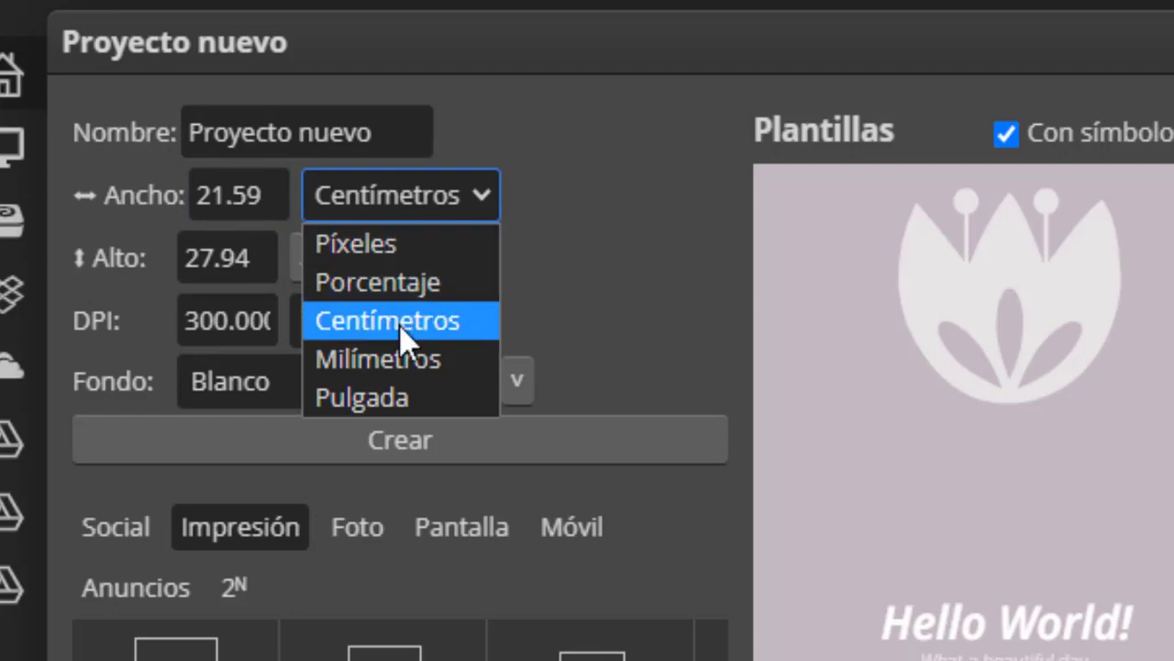
{"action": "left_click", "coordinate": [388, 387]}
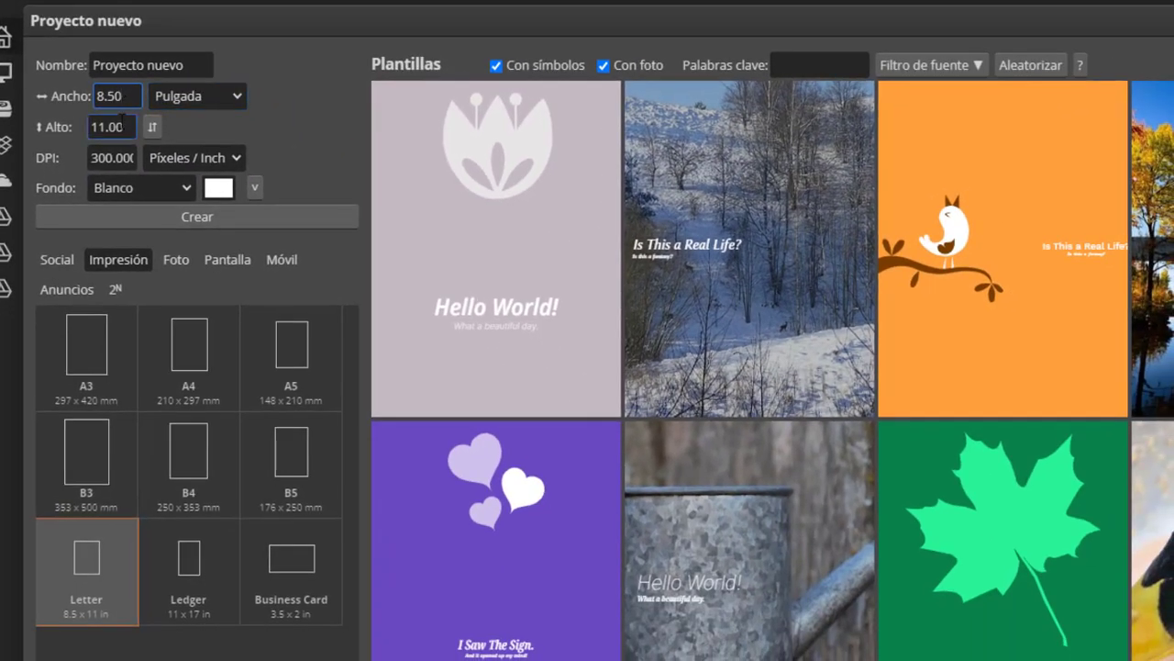
{"action": "left_click", "coordinate": [122, 124]}
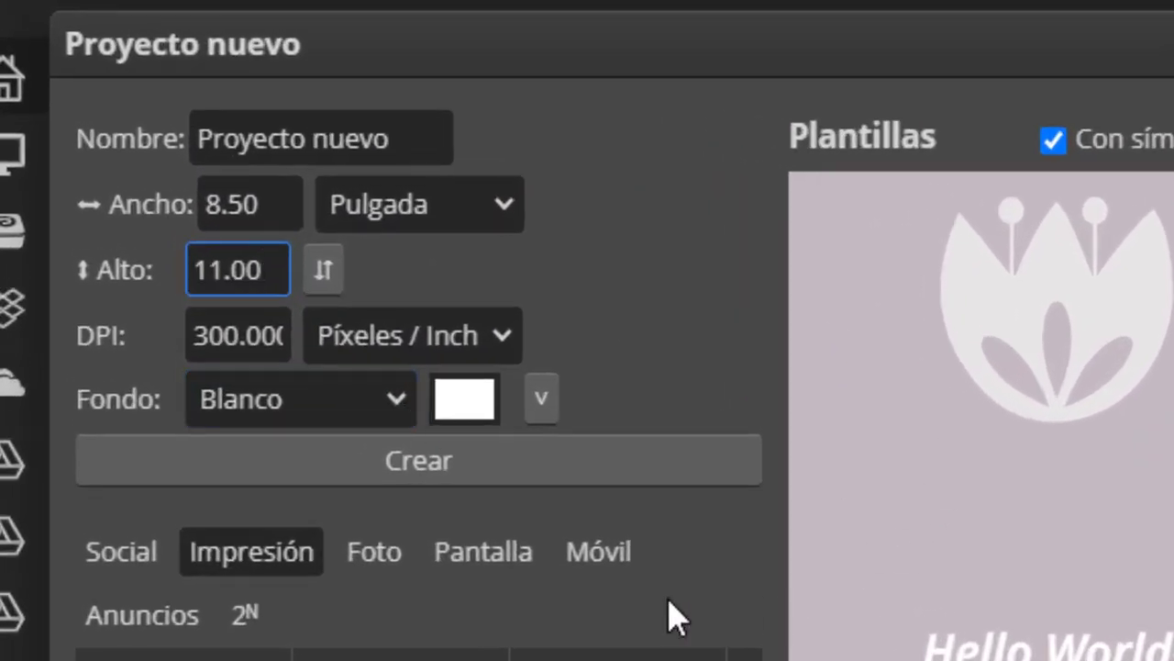
{"action": "left_click", "coordinate": [464, 408]}
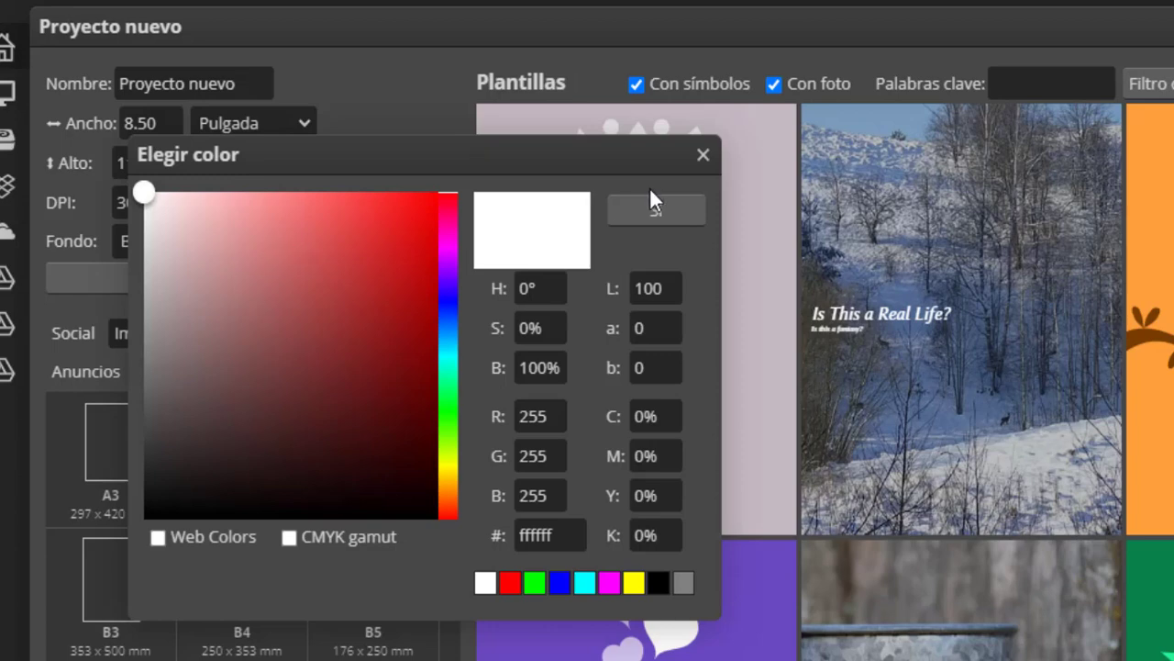
{"action": "left_click", "coordinate": [703, 156]}
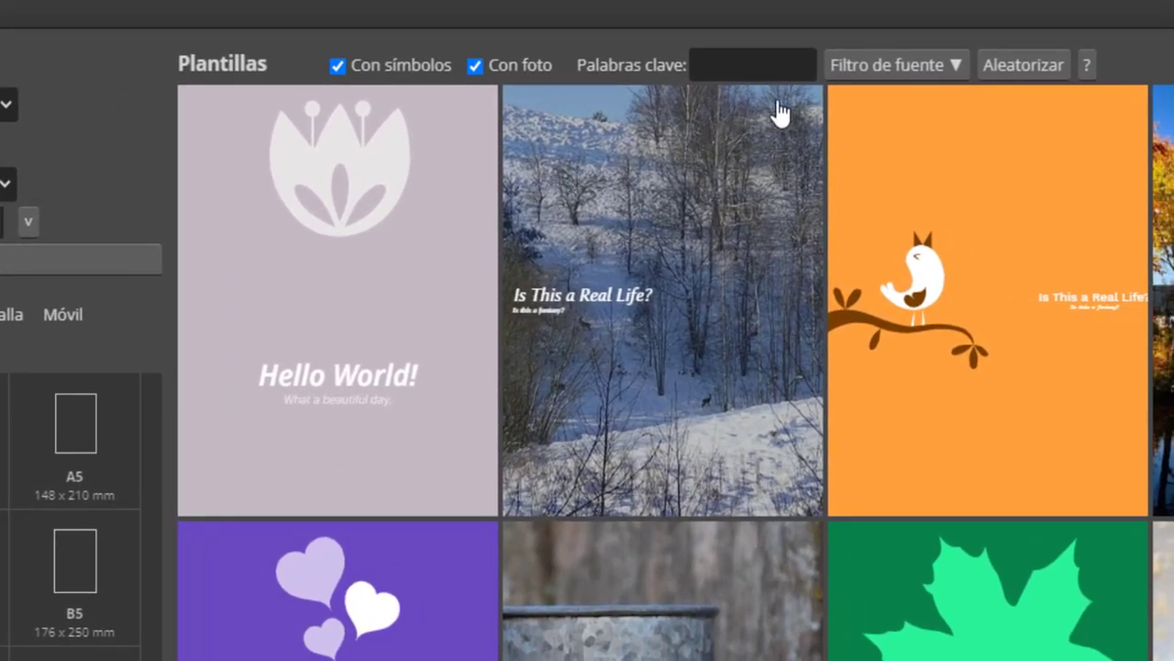
Step: Search the templates for 'educacion' and scroll through the globe-photo results
{"action": "left_click", "coordinate": [785, 58]}
{"action": "type", "text": "educac"}
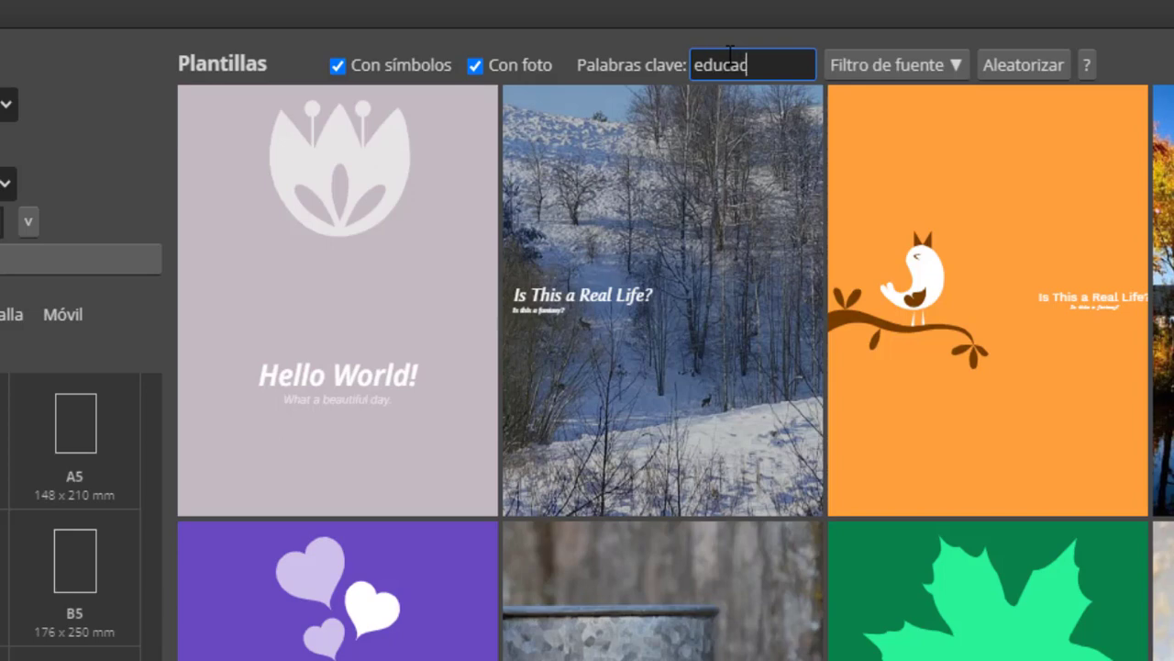
{"action": "type", "text": "ion"}
{"action": "key", "text": "Return"}
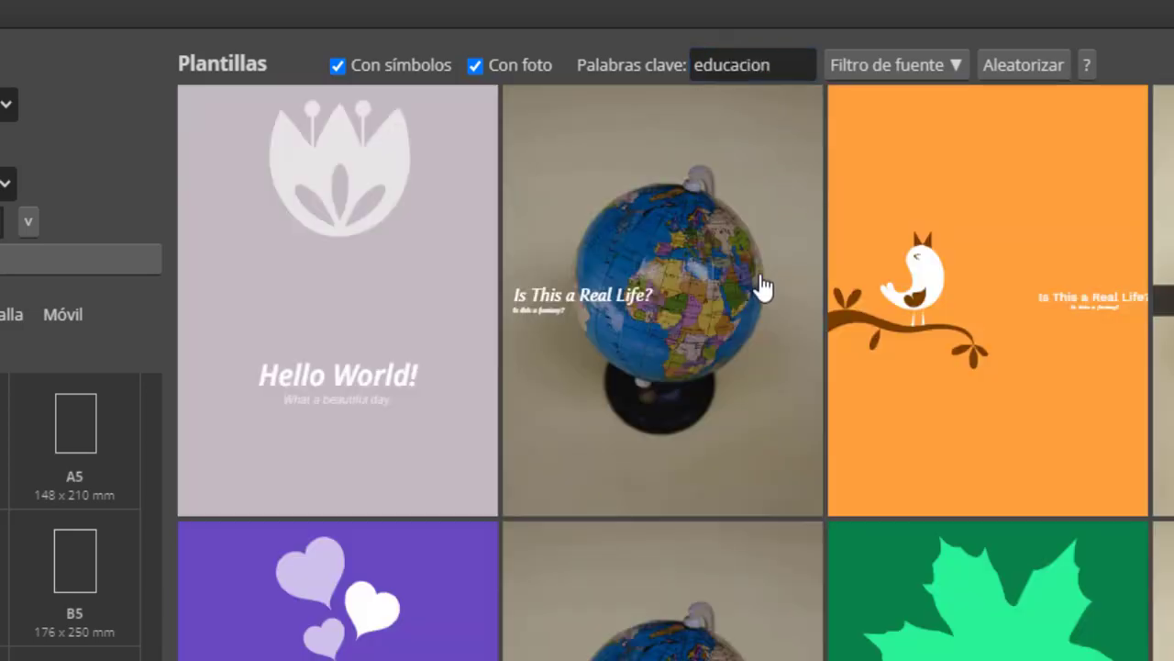
{"action": "scroll", "coordinate": [759, 591], "scroll_direction": "down", "scroll_amount": 5}
{"action": "scroll", "coordinate": [759, 592], "scroll_direction": "down", "scroll_amount": 3}
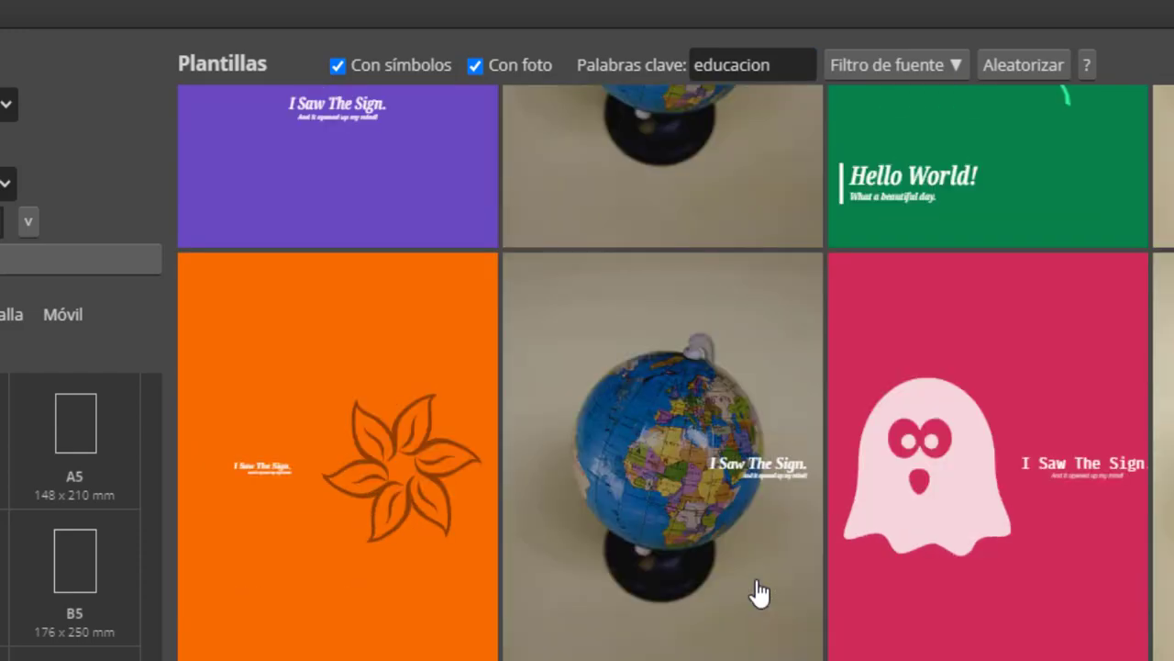
{"action": "scroll", "coordinate": [760, 591], "scroll_direction": "down", "scroll_amount": 5}
{"action": "scroll", "coordinate": [759, 592], "scroll_direction": "down", "scroll_amount": 3}
{"action": "scroll", "coordinate": [760, 592], "scroll_direction": "up", "scroll_amount": 2}
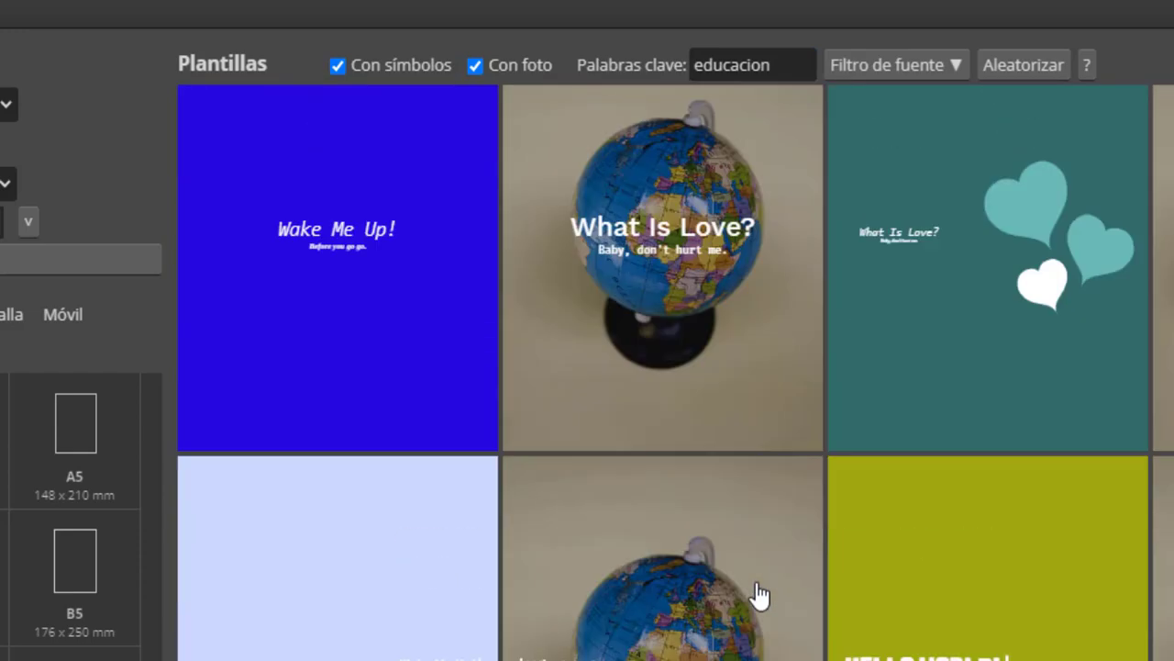
{"action": "scroll", "coordinate": [760, 592], "scroll_direction": "up", "scroll_amount": 10}
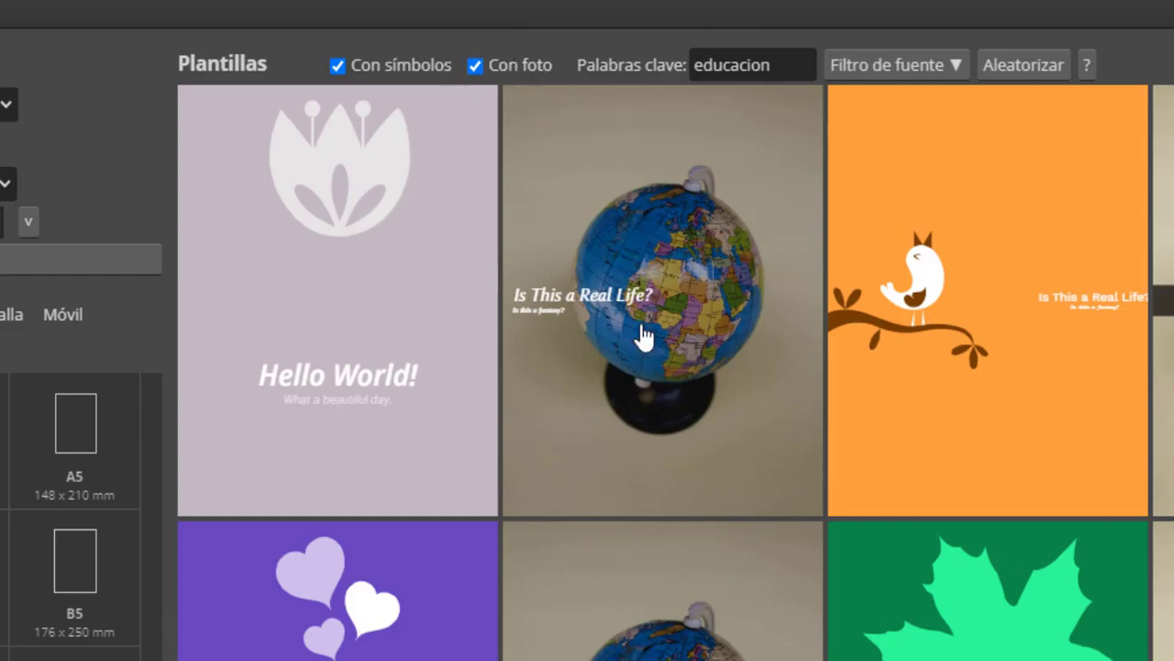
Step: Turn off Con símbolos and scroll through the remaining educacion photo templates
{"action": "left_click", "coordinate": [337, 66]}
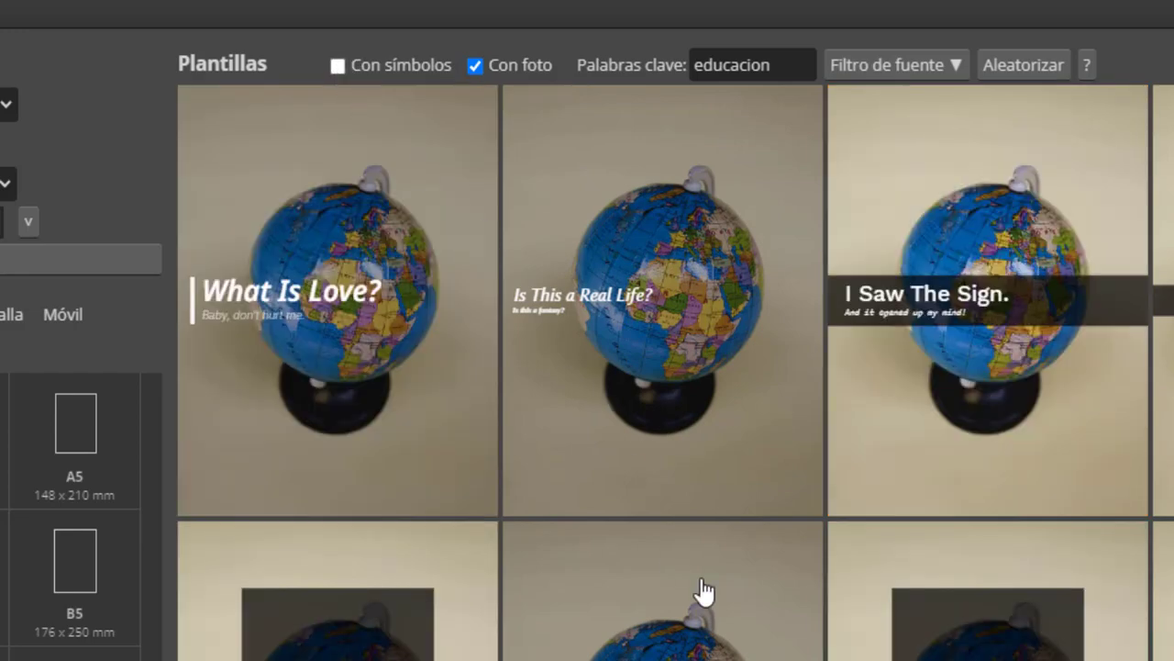
{"action": "scroll", "coordinate": [703, 592], "scroll_direction": "down", "scroll_amount": 1}
{"action": "scroll", "coordinate": [703, 592], "scroll_direction": "down", "scroll_amount": 2}
{"action": "scroll", "coordinate": [703, 592], "scroll_direction": "down", "scroll_amount": 1}
{"action": "scroll", "coordinate": [702, 591], "scroll_direction": "down", "scroll_amount": 2}
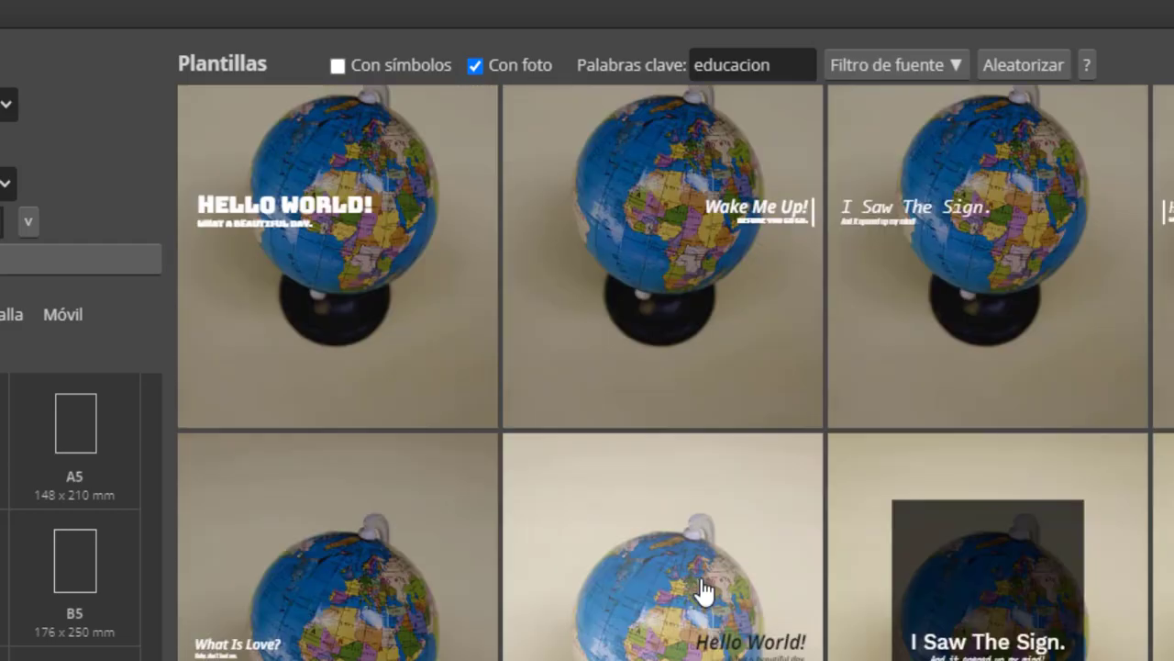
{"action": "scroll", "coordinate": [703, 592], "scroll_direction": "down", "scroll_amount": 2}
{"action": "scroll", "coordinate": [702, 591], "scroll_direction": "down", "scroll_amount": 5}
{"action": "scroll", "coordinate": [703, 592], "scroll_direction": "down", "scroll_amount": 3}
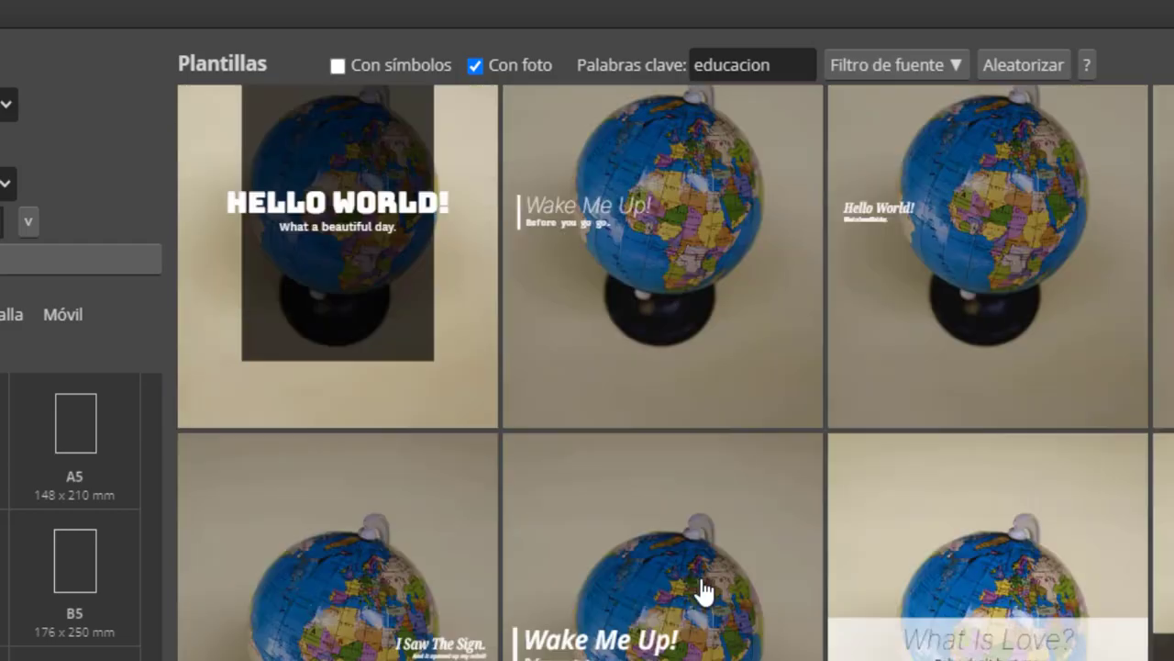
{"action": "scroll", "coordinate": [703, 592], "scroll_direction": "down", "scroll_amount": 2}
{"action": "scroll", "coordinate": [703, 592], "scroll_direction": "down", "scroll_amount": 2}
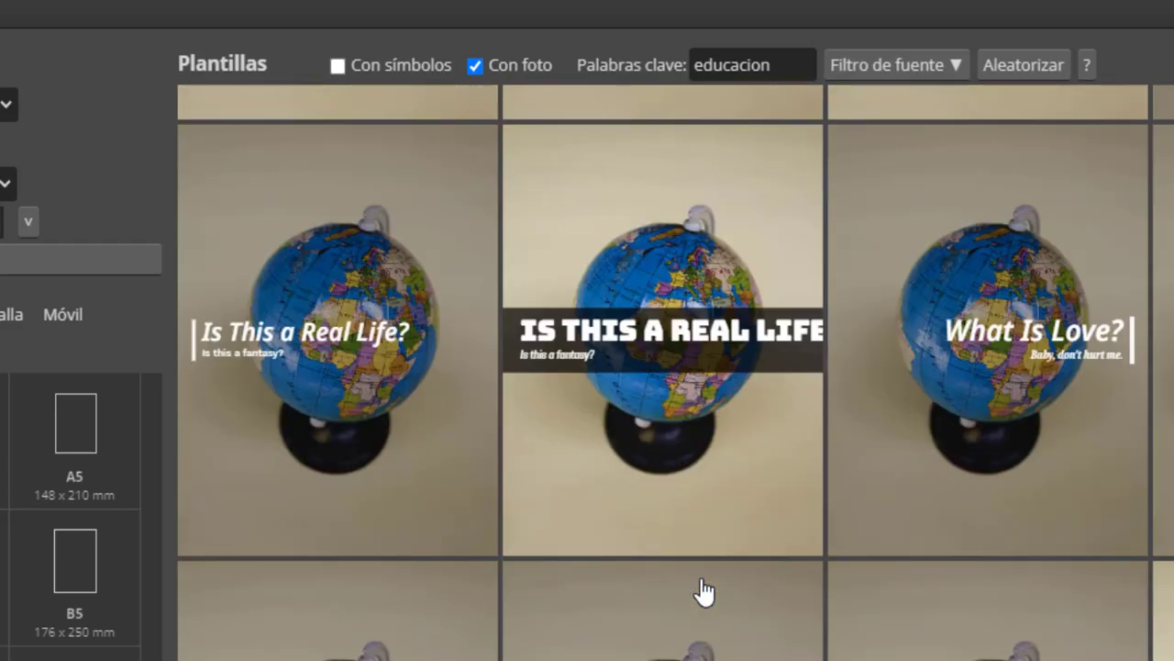
{"action": "scroll", "coordinate": [703, 591], "scroll_direction": "down", "scroll_amount": 2}
{"action": "scroll", "coordinate": [702, 592], "scroll_direction": "down", "scroll_amount": 2}
{"action": "scroll", "coordinate": [703, 592], "scroll_direction": "down", "scroll_amount": 2}
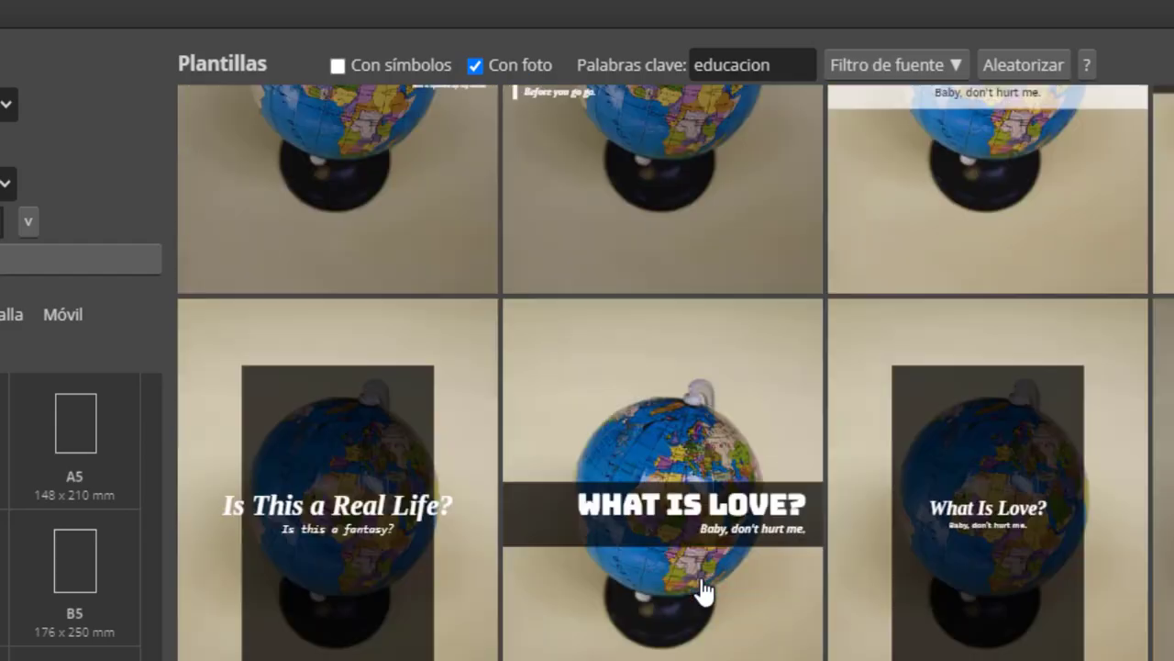
{"action": "scroll", "coordinate": [703, 592], "scroll_direction": "down", "scroll_amount": 2}
{"action": "scroll", "coordinate": [703, 592], "scroll_direction": "down", "scroll_amount": 2}
{"action": "scroll", "coordinate": [703, 592], "scroll_direction": "down", "scroll_amount": 2}
{"action": "scroll", "coordinate": [677, 161], "scroll_direction": "down", "scroll_amount": 2}
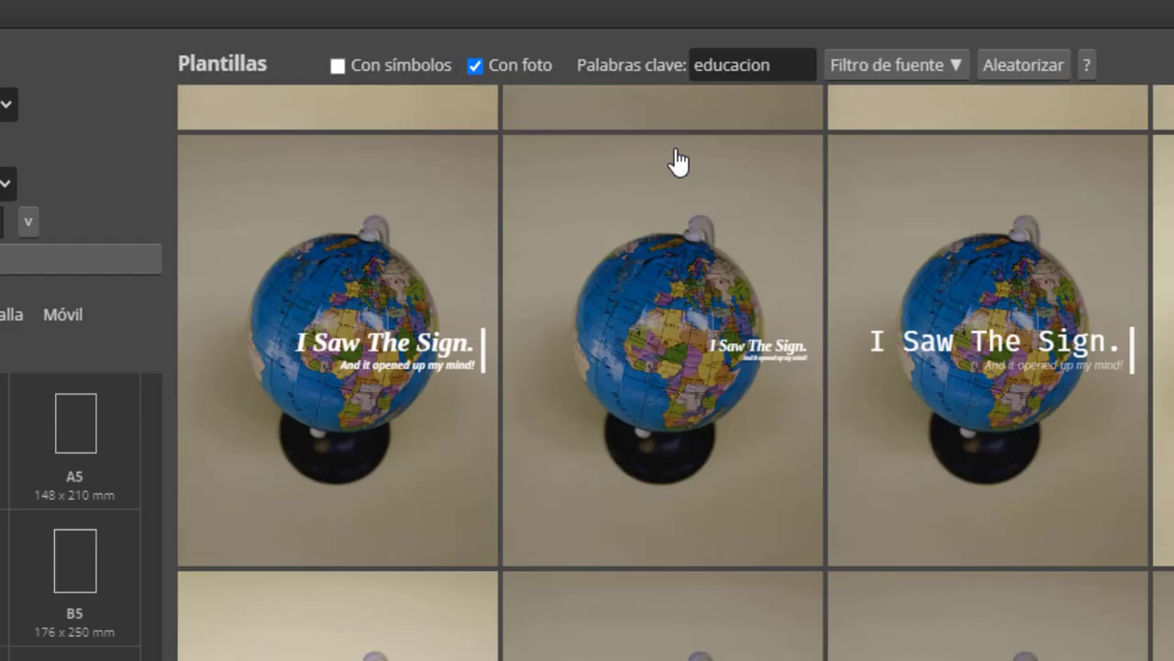
{"action": "scroll", "coordinate": [677, 162], "scroll_direction": "down", "scroll_amount": 2}
{"action": "scroll", "coordinate": [678, 162], "scroll_direction": "up", "scroll_amount": 2}
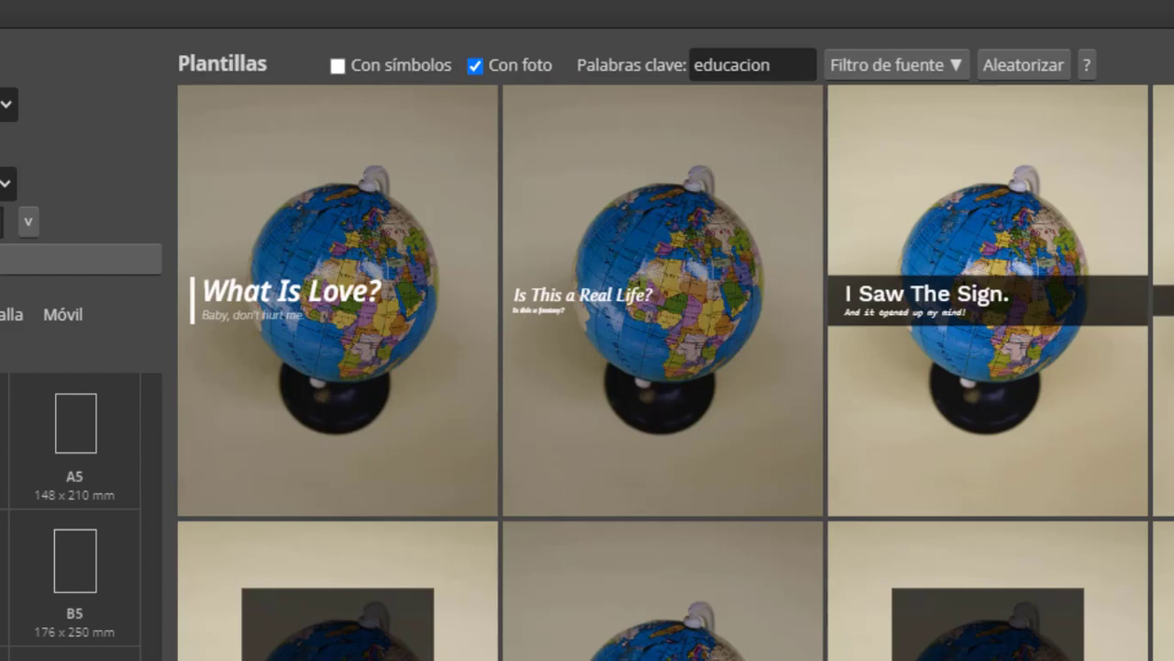
{"action": "type", "text": "e"}
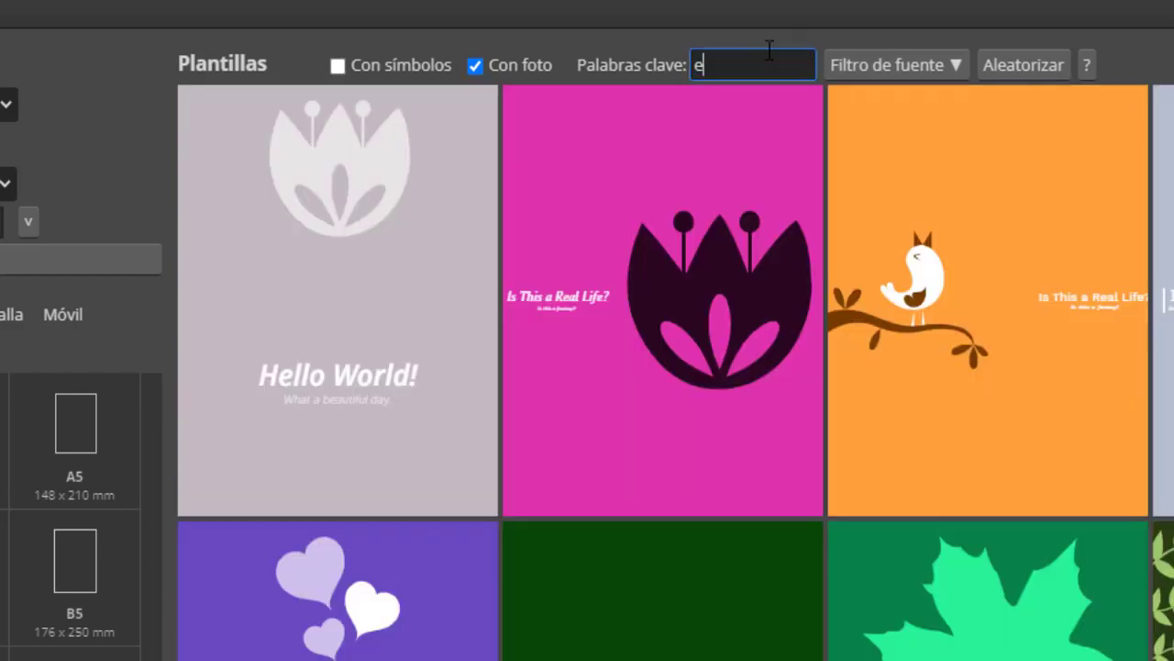
{"action": "type", "text": "ducation"}
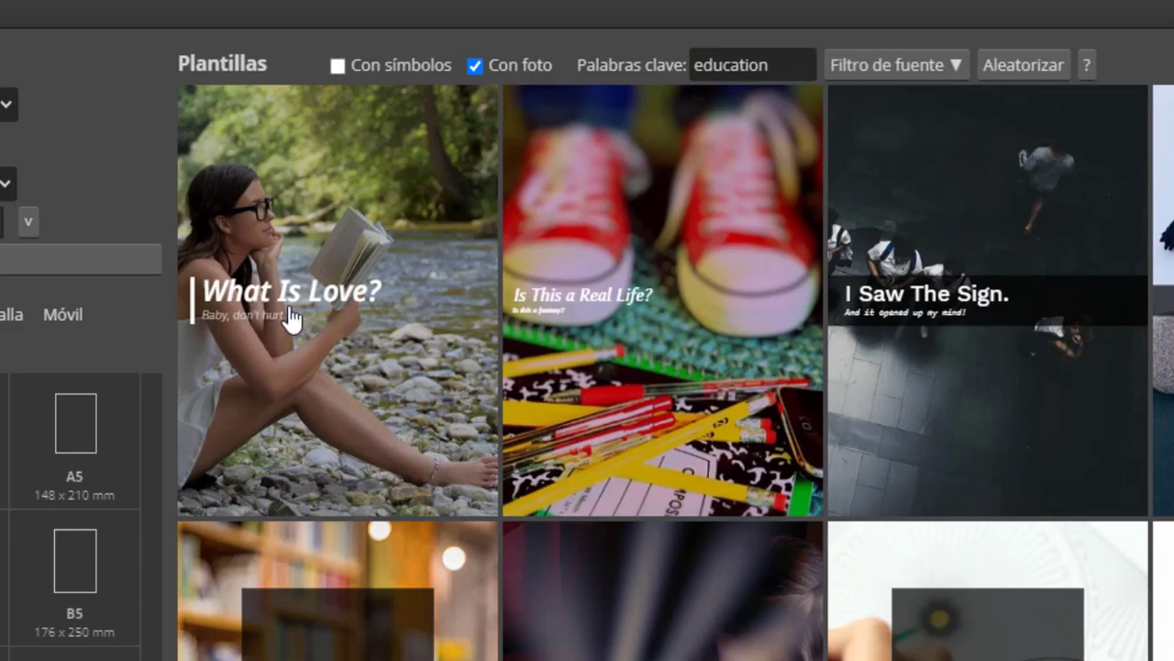
{"action": "scroll", "coordinate": [584, 348], "scroll_direction": "down", "scroll_amount": 5}
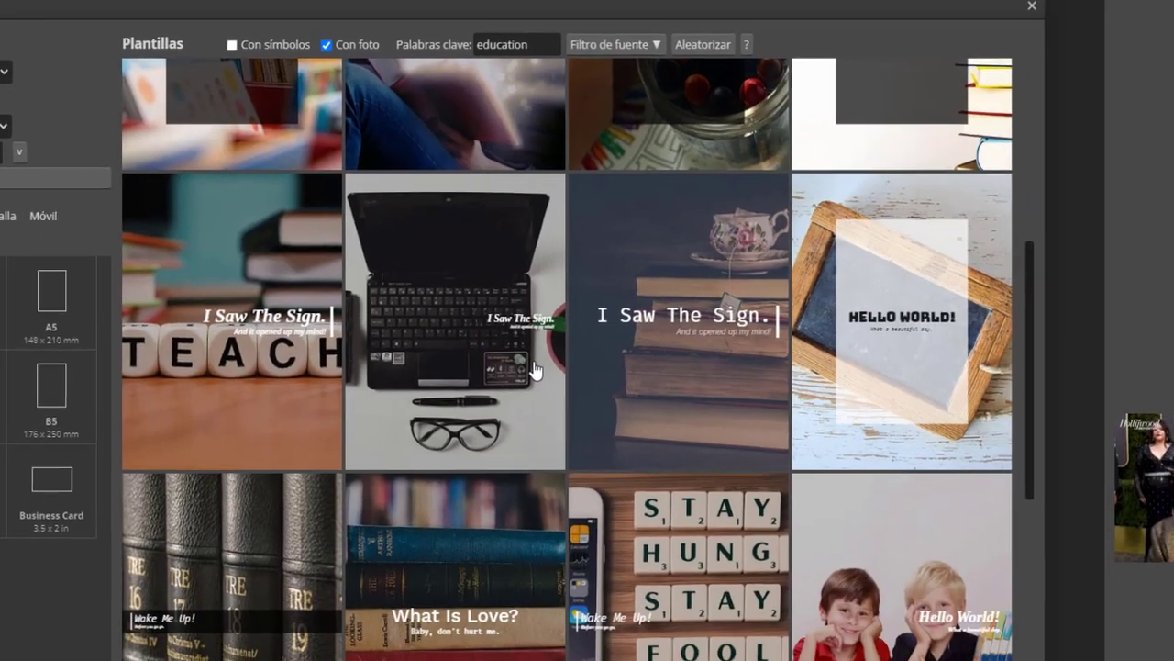
{"action": "scroll", "coordinate": [535, 370], "scroll_direction": "down", "scroll_amount": 5}
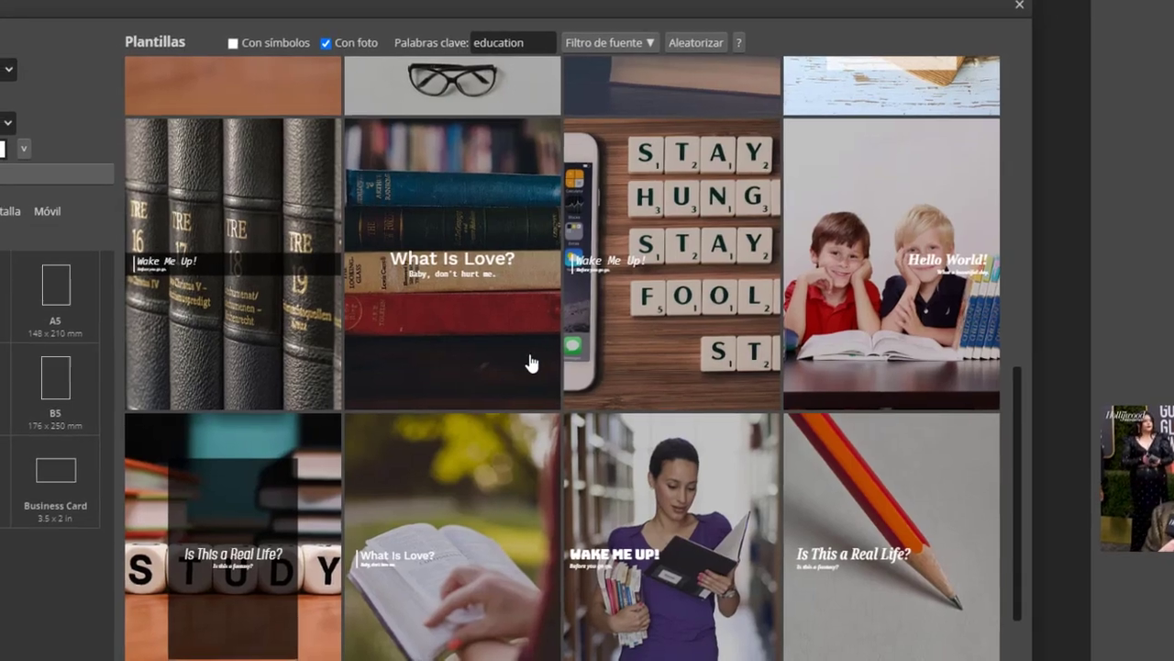
{"action": "scroll", "coordinate": [614, 345], "scroll_direction": "up", "scroll_amount": 2}
{"action": "scroll", "coordinate": [614, 345], "scroll_direction": "up", "scroll_amount": 5}
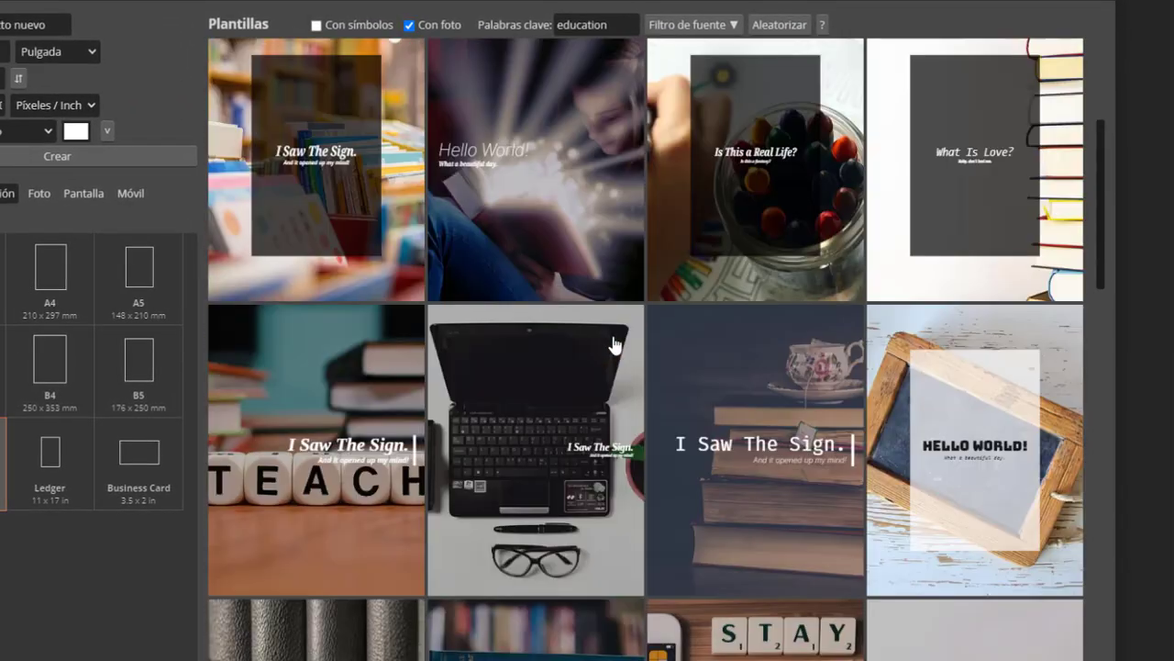
{"action": "scroll", "coordinate": [614, 345], "scroll_direction": "up", "scroll_amount": 5}
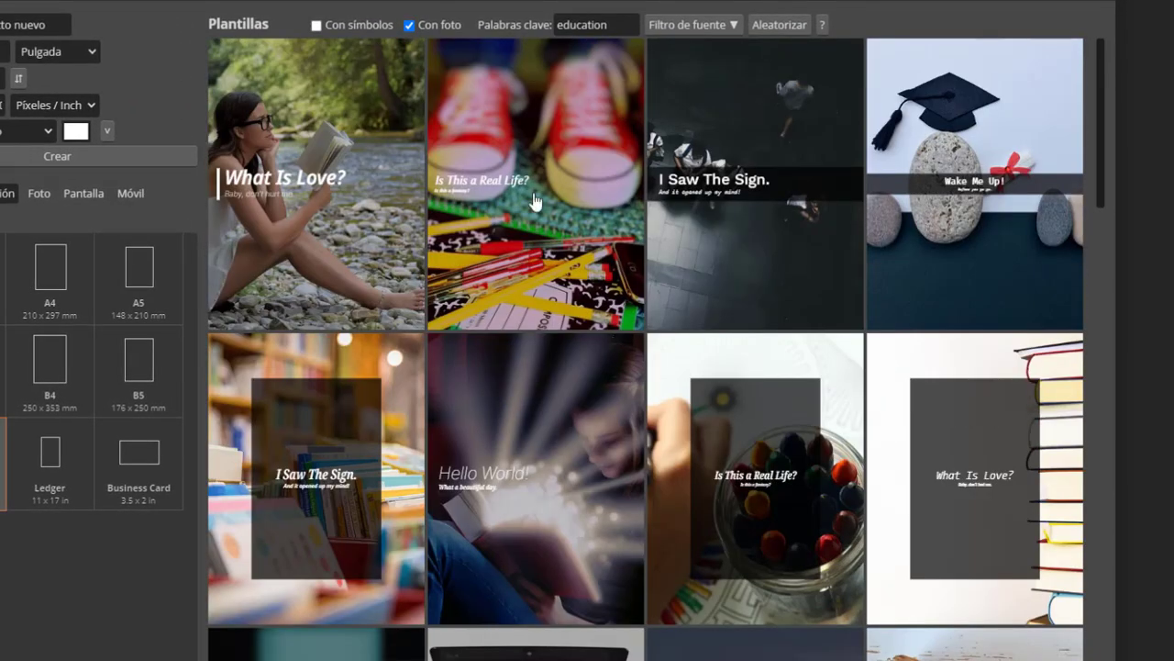
{"action": "left_click", "coordinate": [613, 25]}
{"action": "double_click", "coordinate": [613, 25]}
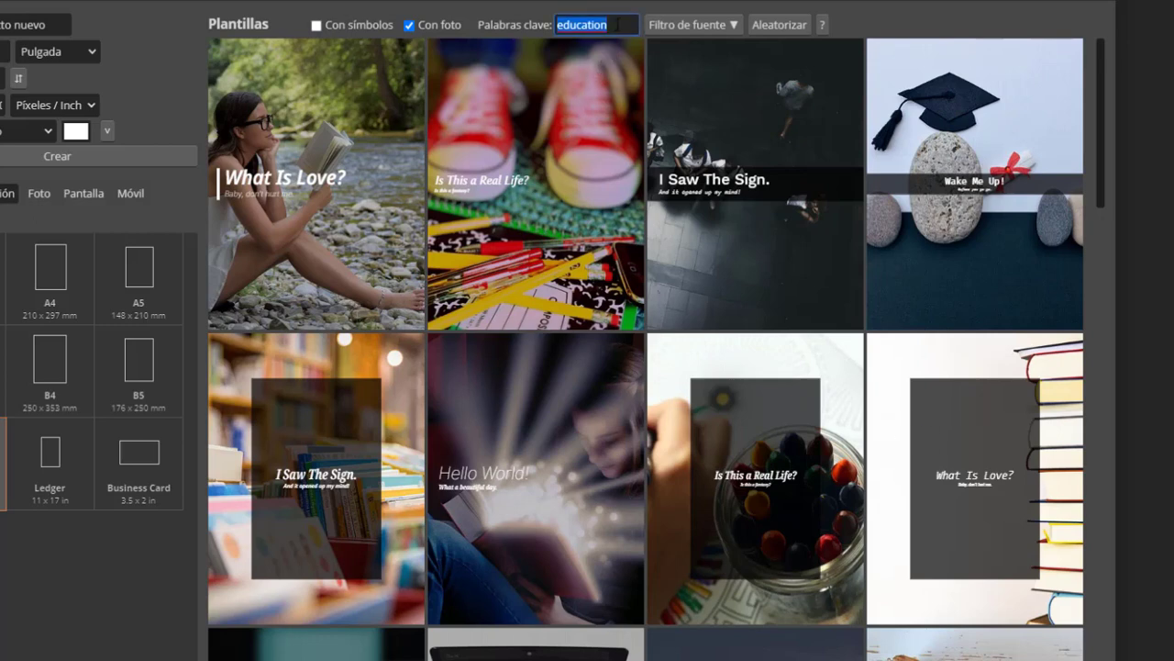
Step: Search templates for 'derecho' and scroll through the justice statue, gavel and book designs
{"action": "type", "text": "d"}
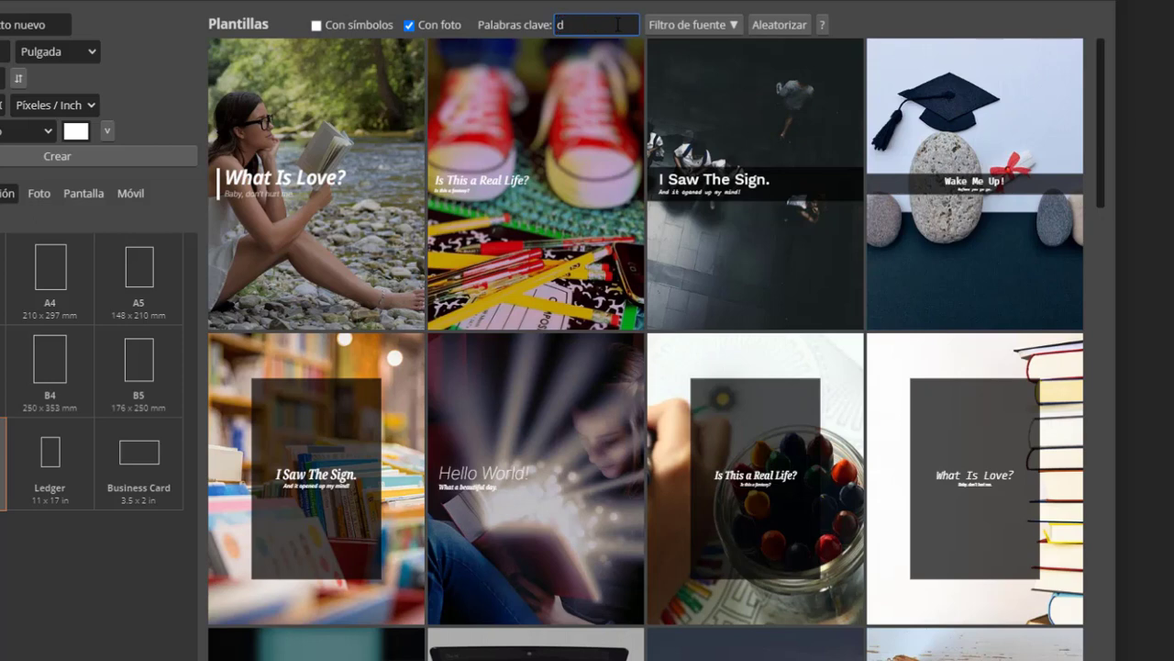
{"action": "type", "text": "erecho"}
{"action": "key", "text": "Return"}
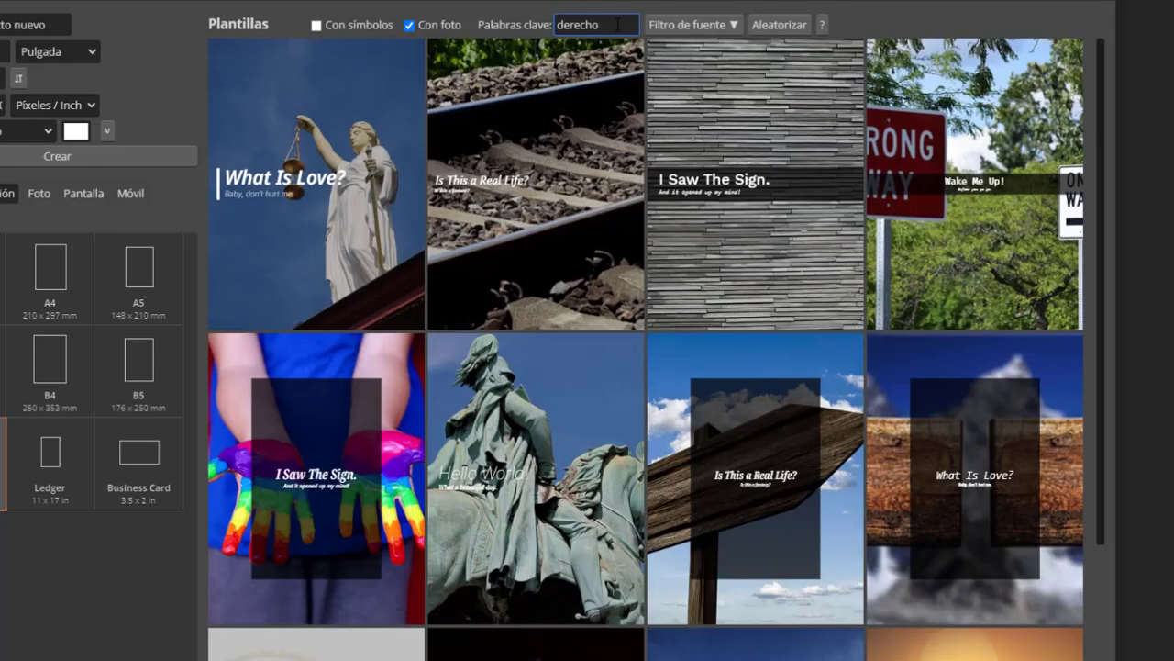
{"action": "scroll", "coordinate": [544, 388], "scroll_direction": "down", "scroll_amount": 3}
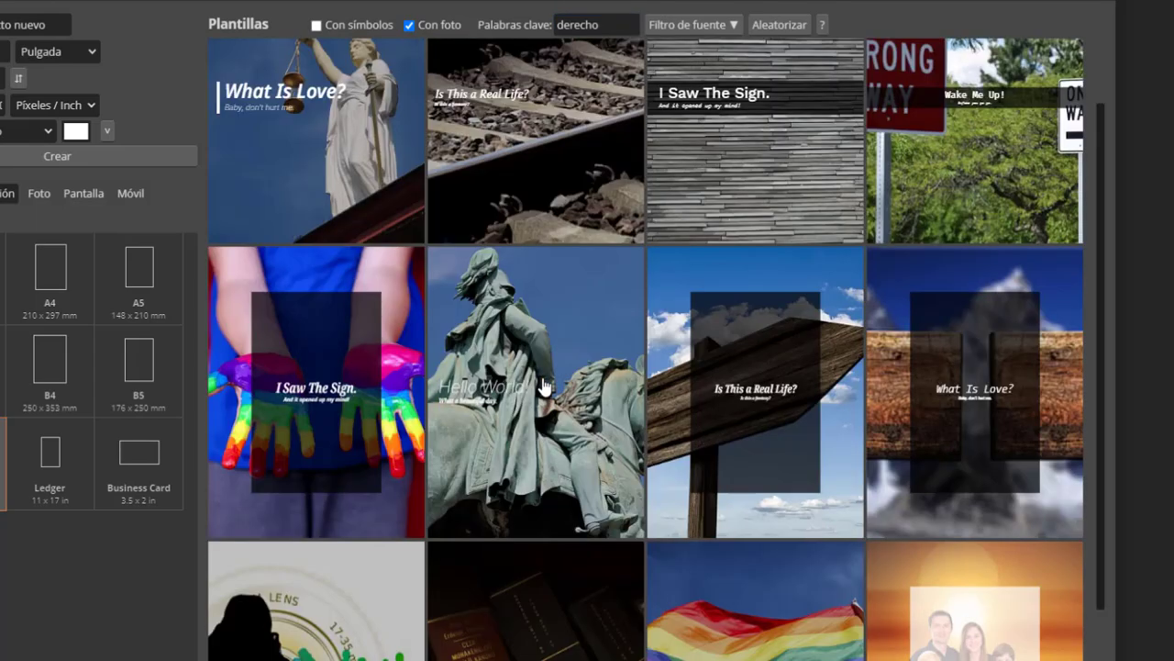
{"action": "scroll", "coordinate": [545, 387], "scroll_direction": "down", "scroll_amount": 2}
{"action": "scroll", "coordinate": [544, 388], "scroll_direction": "down", "scroll_amount": 1}
{"action": "scroll", "coordinate": [544, 388], "scroll_direction": "down", "scroll_amount": 3}
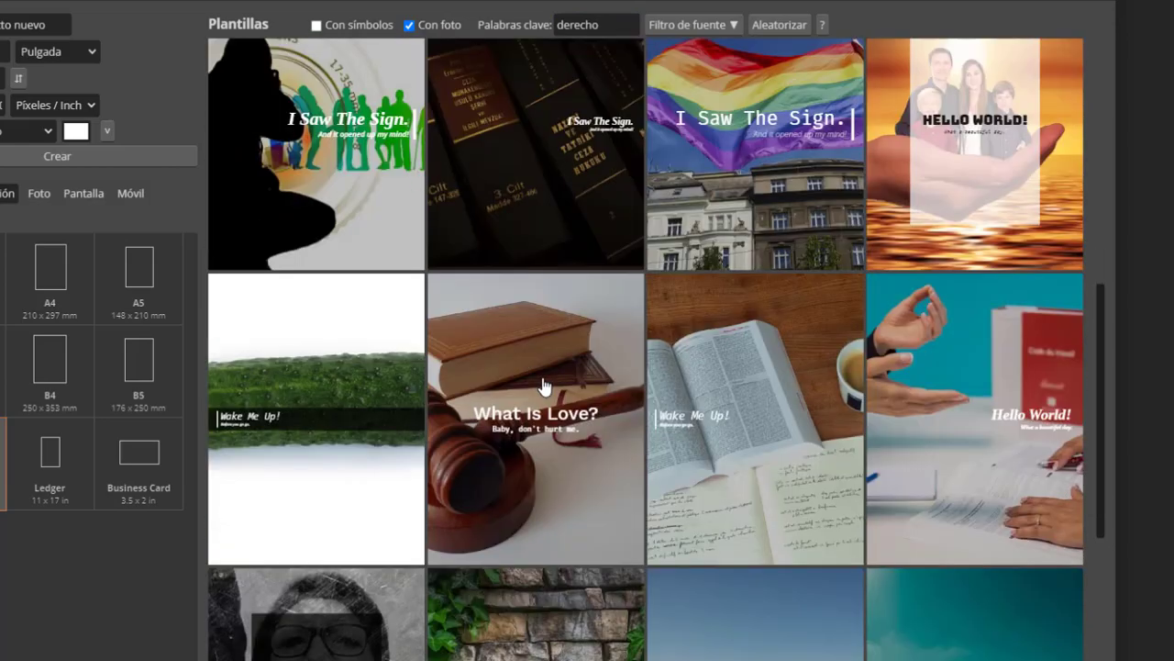
{"action": "scroll", "coordinate": [544, 387], "scroll_direction": "down", "scroll_amount": 1}
{"action": "scroll", "coordinate": [545, 387], "scroll_direction": "down", "scroll_amount": 1}
{"action": "scroll", "coordinate": [544, 387], "scroll_direction": "up", "scroll_amount": 7}
{"action": "scroll", "coordinate": [544, 387], "scroll_direction": "up", "scroll_amount": 4}
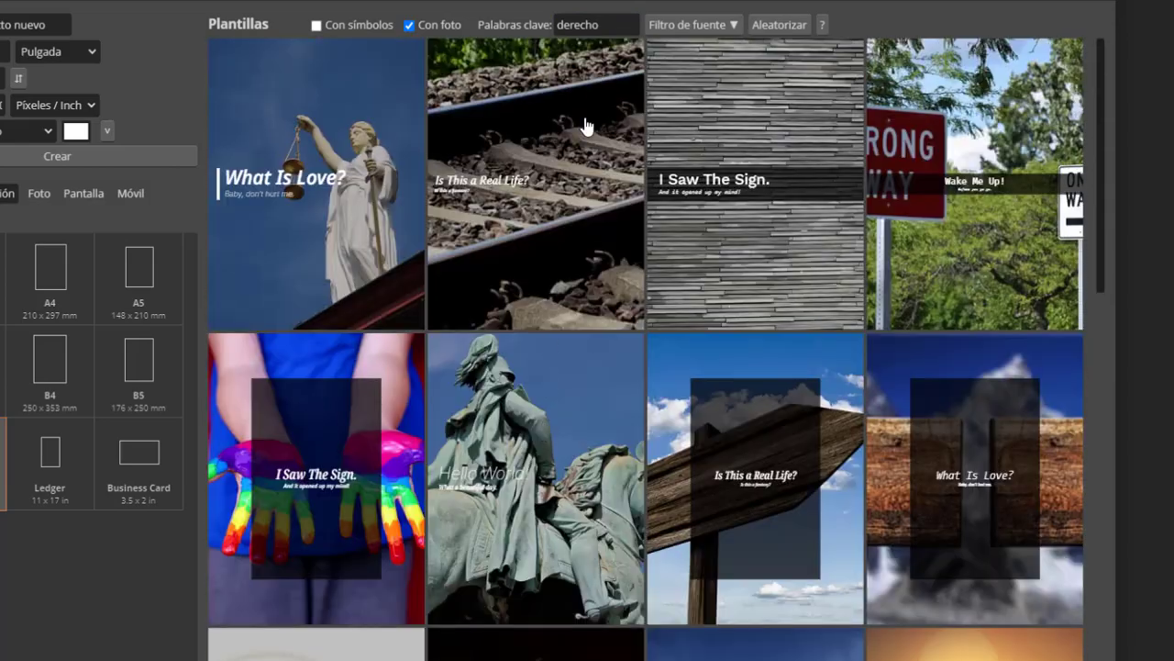
{"action": "left_click_drag", "start_coordinate": [600, 25], "coordinate": [556, 25]}
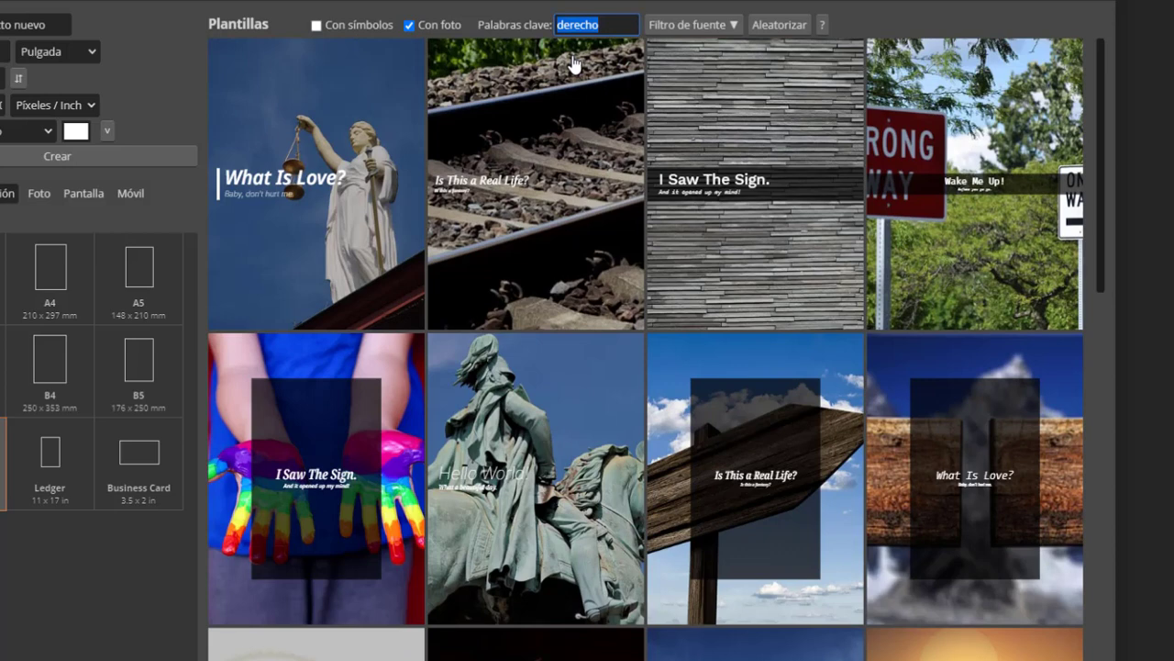
Step: Search the templates for 'matematica' and browse the results
{"action": "type", "text": "matemati"}
{"action": "type", "text": "ca"}
{"action": "key", "text": "Return"}
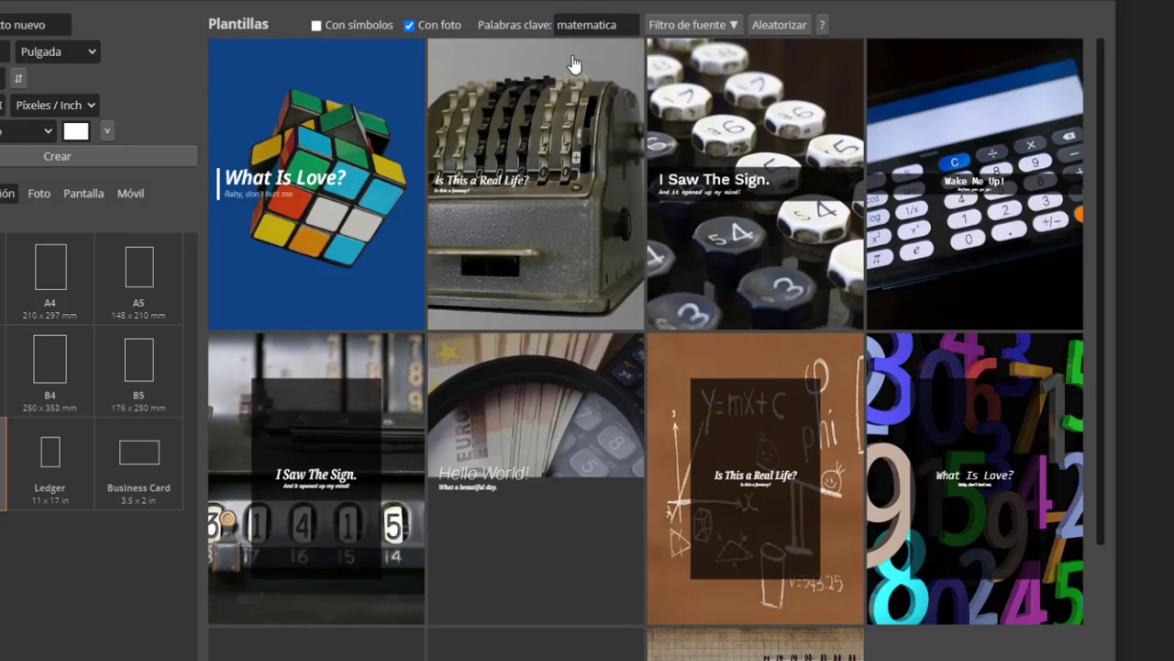
{"action": "scroll", "coordinate": [519, 388], "scroll_direction": "down", "scroll_amount": 2}
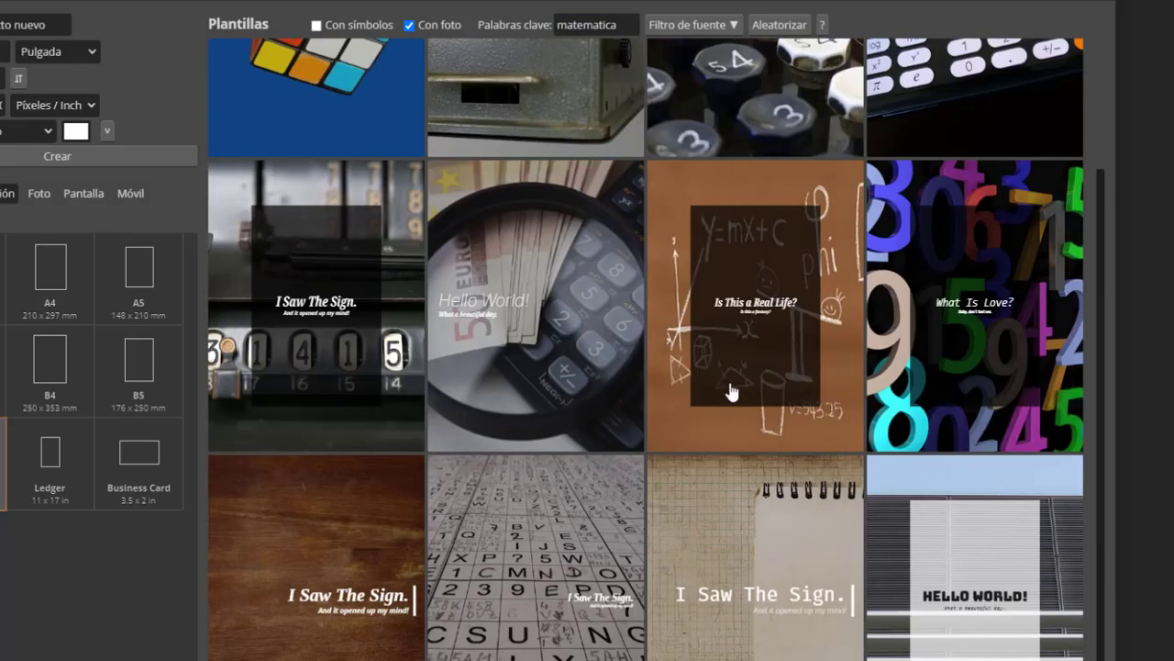
{"action": "scroll", "coordinate": [728, 393], "scroll_direction": "down", "scroll_amount": 2}
{"action": "scroll", "coordinate": [728, 393], "scroll_direction": "down", "scroll_amount": 3}
{"action": "scroll", "coordinate": [537, 342], "scroll_direction": "down", "scroll_amount": 4}
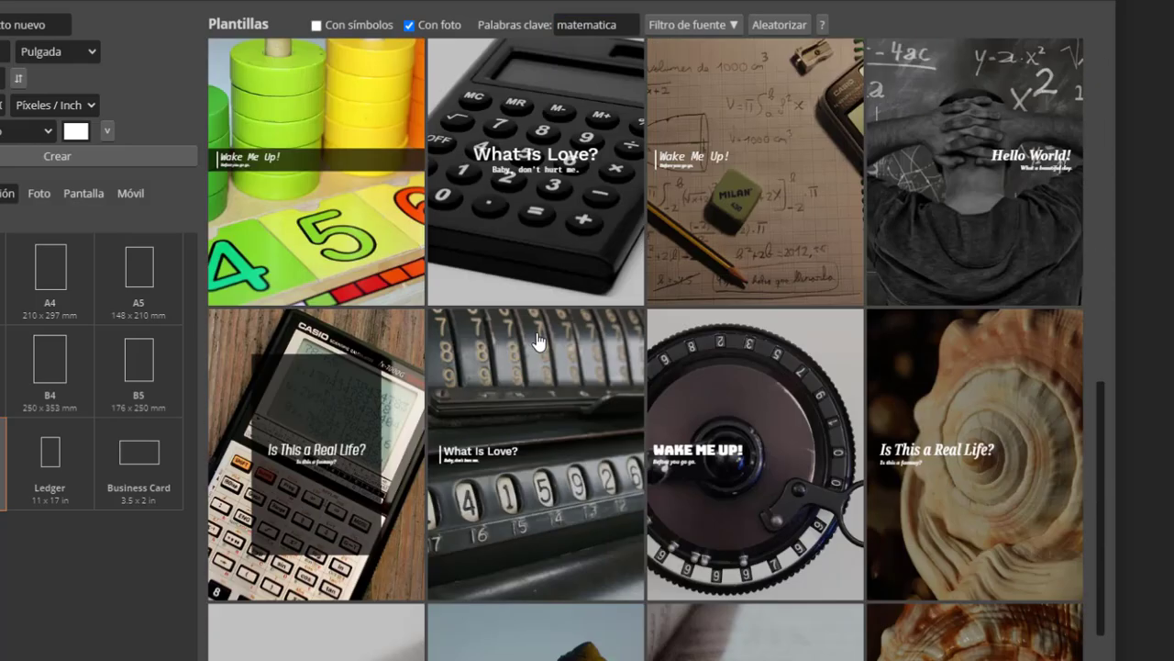
{"action": "scroll", "coordinate": [538, 342], "scroll_direction": "down", "scroll_amount": 3}
{"action": "scroll", "coordinate": [538, 342], "scroll_direction": "down", "scroll_amount": 1}
{"action": "scroll", "coordinate": [537, 342], "scroll_direction": "down", "scroll_amount": 2}
{"action": "scroll", "coordinate": [537, 342], "scroll_direction": "down", "scroll_amount": 2}
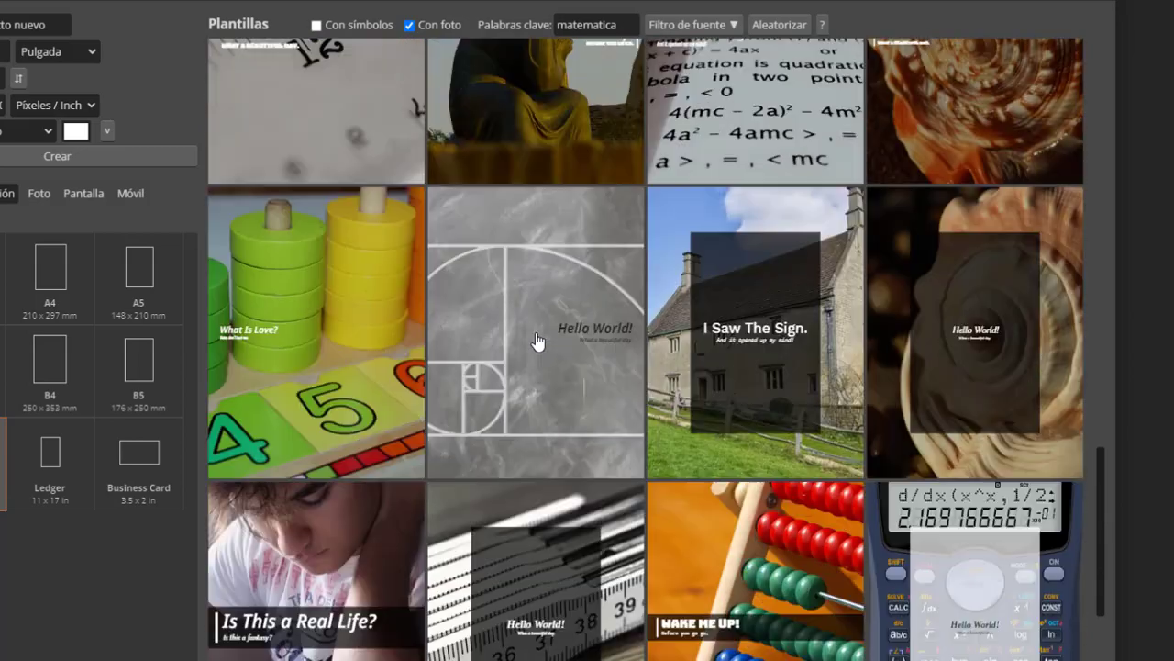
{"action": "scroll", "coordinate": [537, 342], "scroll_direction": "down", "scroll_amount": 3}
{"action": "scroll", "coordinate": [537, 341], "scroll_direction": "up", "scroll_amount": 2}
{"action": "scroll", "coordinate": [537, 341], "scroll_direction": "up", "scroll_amount": 2}
{"action": "scroll", "coordinate": [537, 342], "scroll_direction": "up", "scroll_amount": 5}
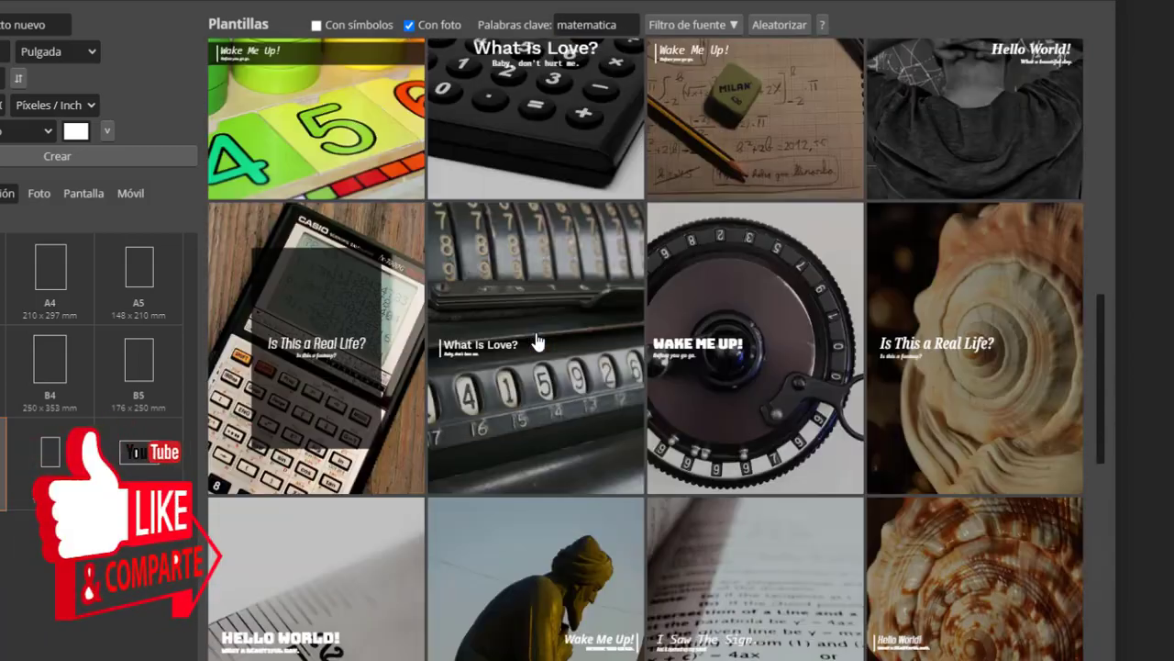
{"action": "scroll", "coordinate": [537, 341], "scroll_direction": "up", "scroll_amount": 5}
{"action": "scroll", "coordinate": [537, 341], "scroll_direction": "up", "scroll_amount": 5}
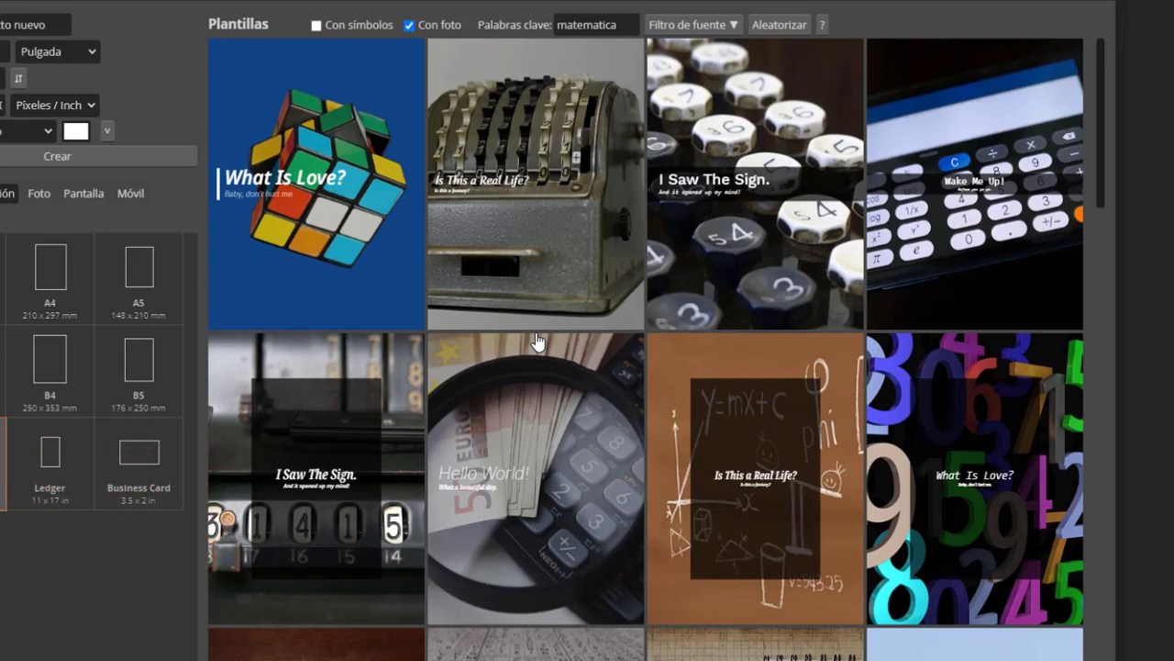
Step: Open the calculator photo template from the results
{"action": "scroll", "coordinate": [544, 415], "scroll_direction": "down", "scroll_amount": 2}
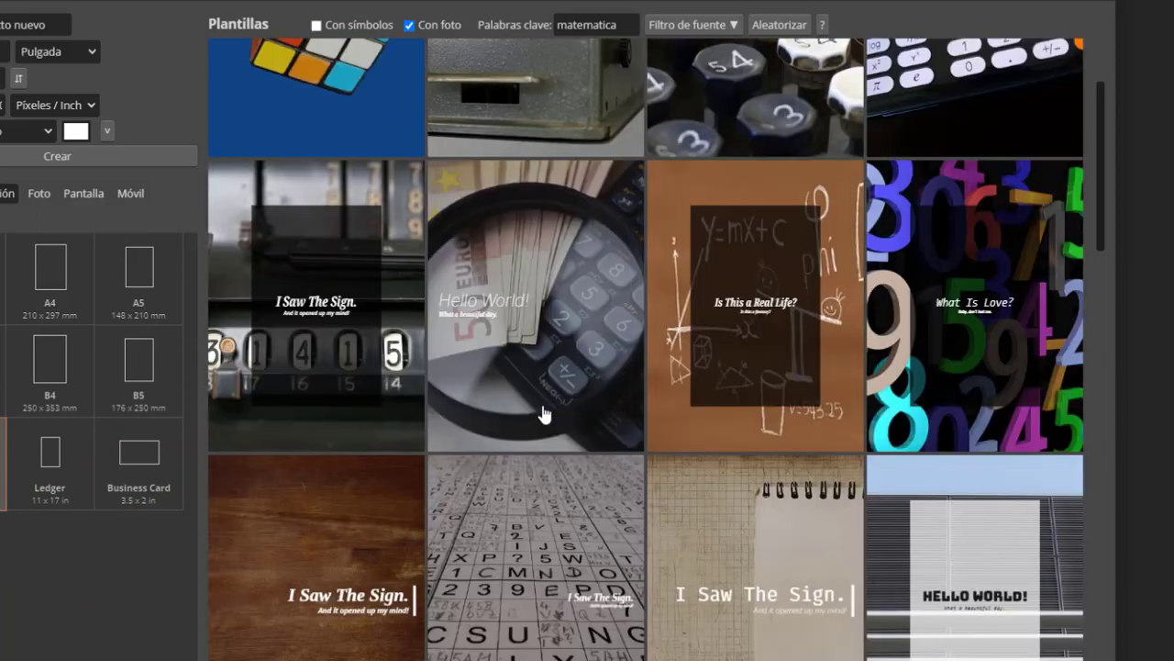
{"action": "scroll", "coordinate": [569, 404], "scroll_direction": "down", "scroll_amount": 1}
{"action": "scroll", "coordinate": [601, 393], "scroll_direction": "down", "scroll_amount": 4}
{"action": "scroll", "coordinate": [598, 385], "scroll_direction": "down", "scroll_amount": 4}
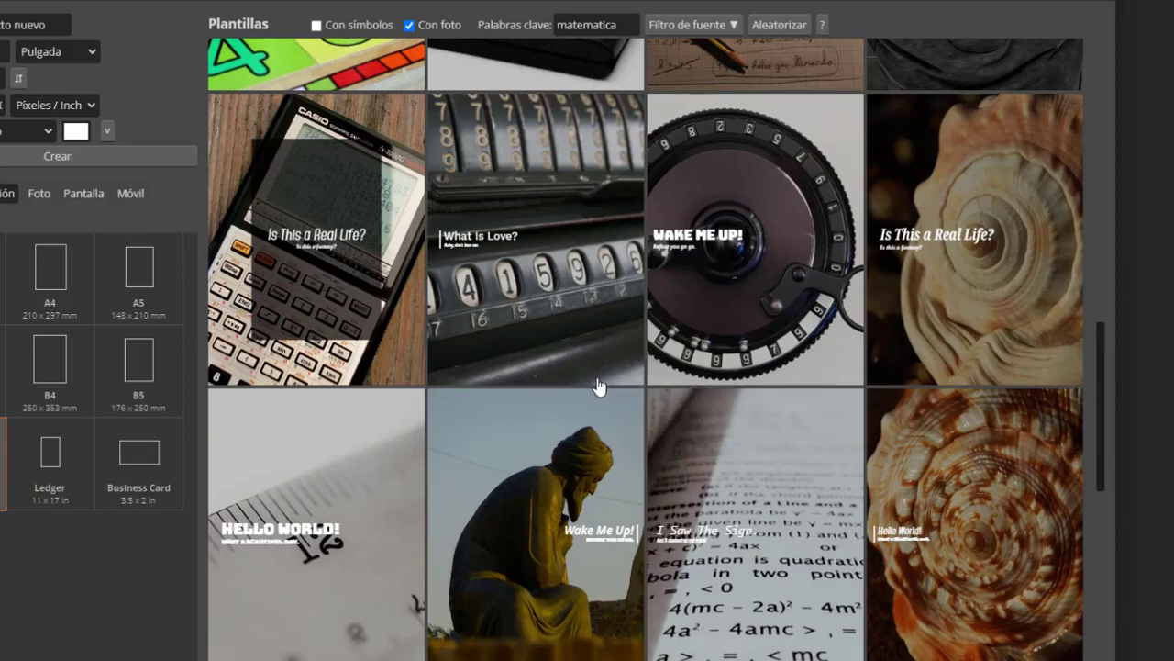
{"action": "scroll", "coordinate": [599, 385], "scroll_direction": "down", "scroll_amount": 2}
{"action": "scroll", "coordinate": [598, 385], "scroll_direction": "down", "scroll_amount": 2}
{"action": "scroll", "coordinate": [599, 386], "scroll_direction": "down", "scroll_amount": 3}
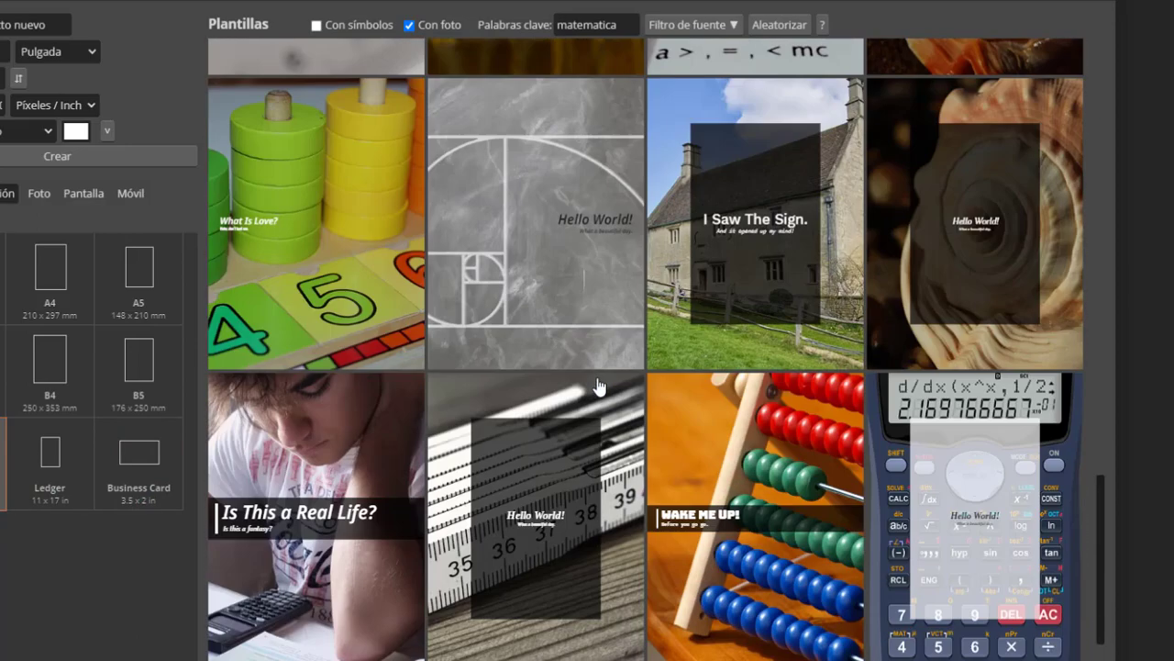
{"action": "scroll", "coordinate": [599, 386], "scroll_direction": "down", "scroll_amount": 2}
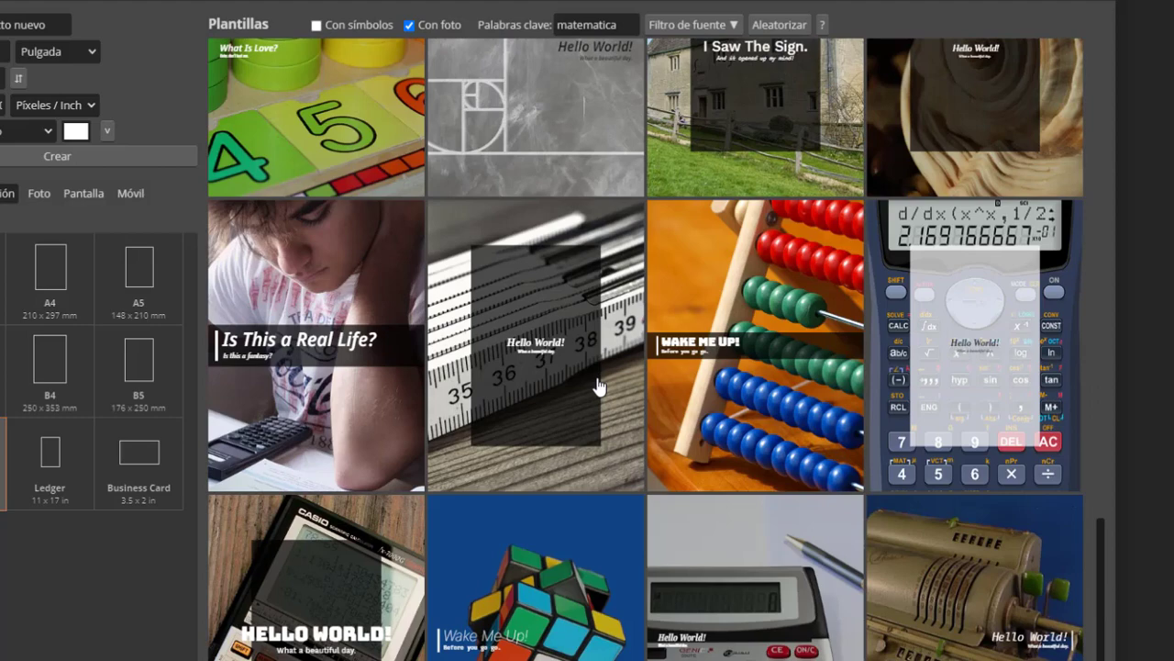
{"action": "scroll", "coordinate": [643, 373], "scroll_direction": "down", "scroll_amount": 1}
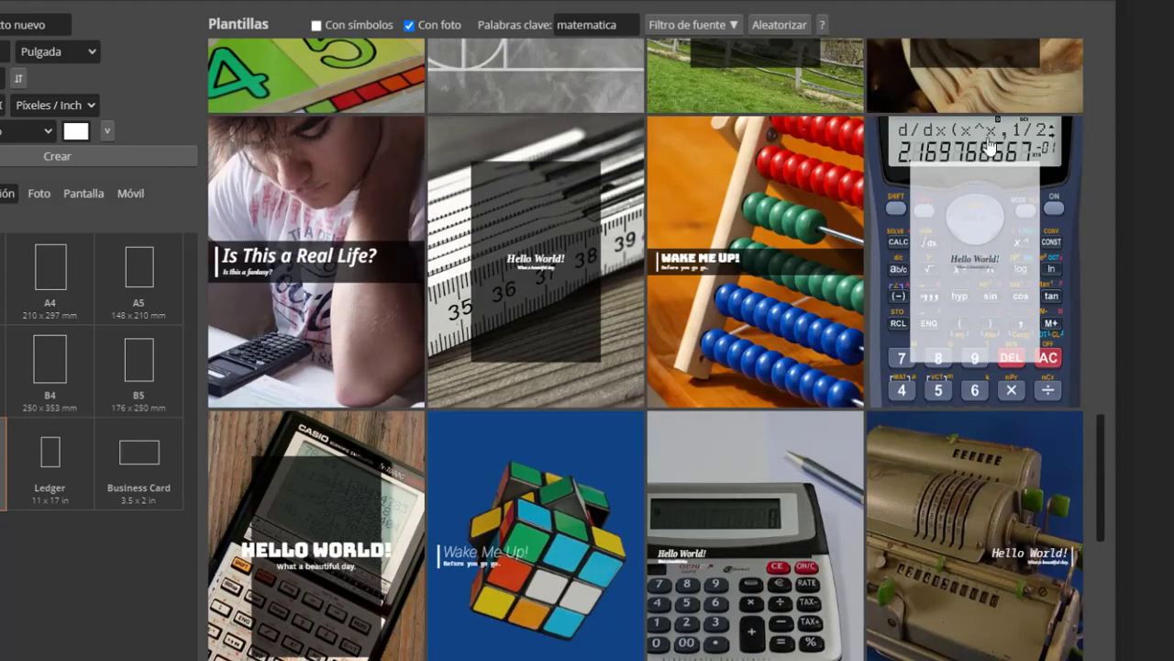
{"action": "left_click", "coordinate": [976, 233]}
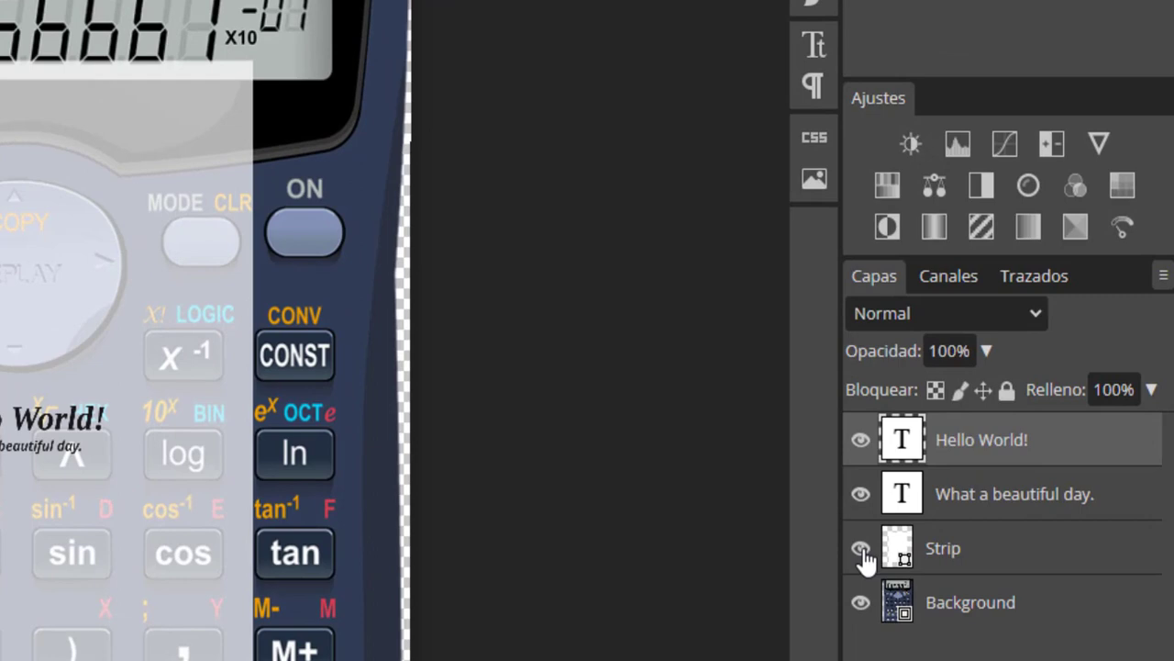
{"action": "left_click", "coordinate": [861, 549]}
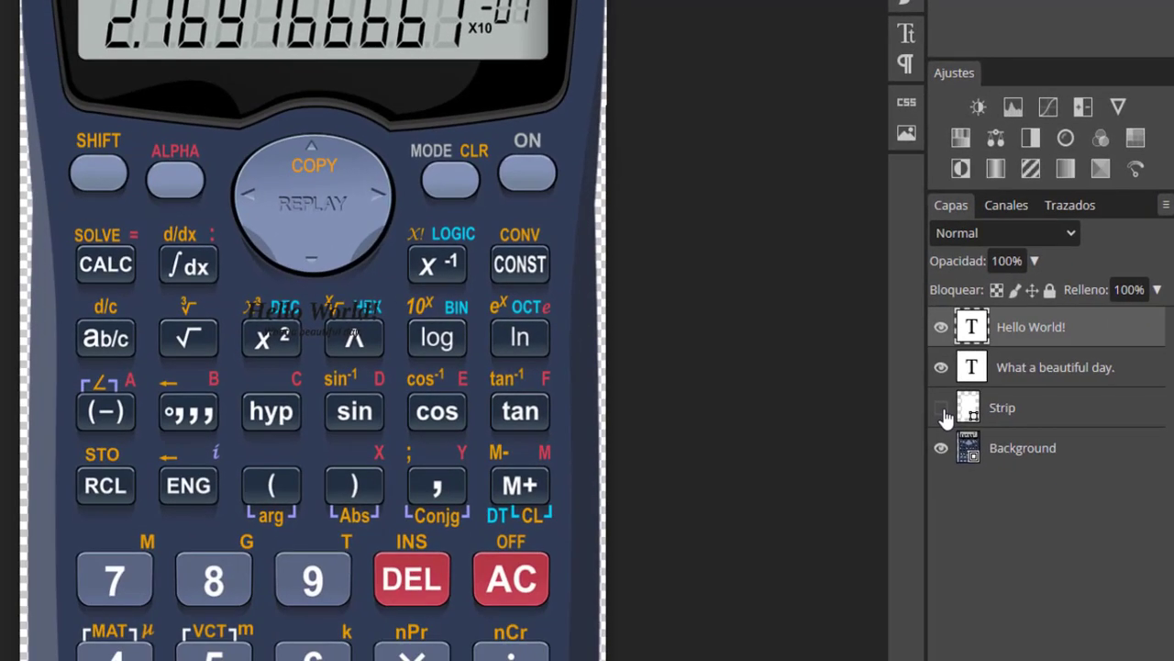
{"action": "left_click", "coordinate": [941, 409]}
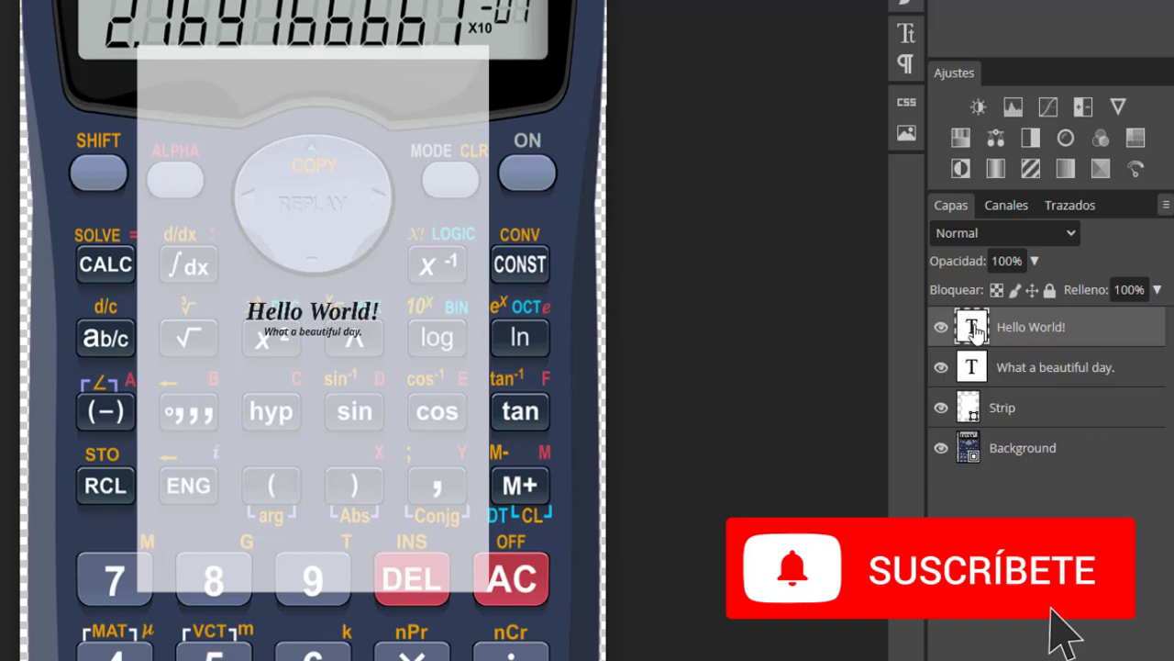
Step: Change the title 'Hello World!' to 'Matemática' and the subtitle to 'La ciencia y la aplicación práctica'
{"action": "double_click", "coordinate": [975, 327]}
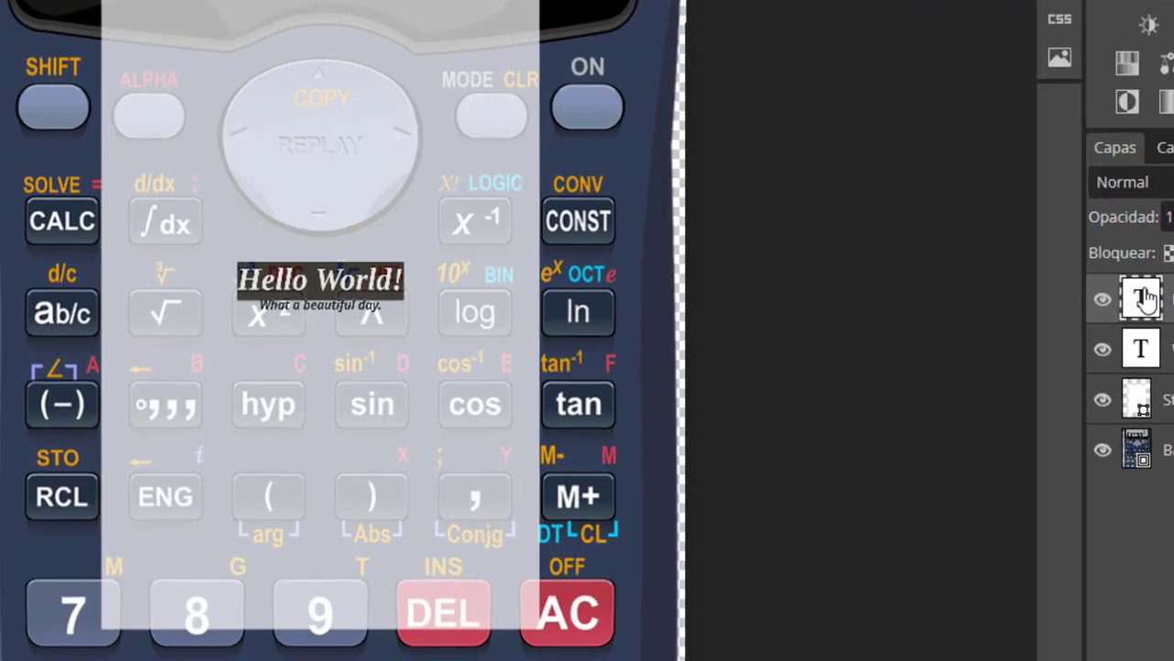
{"action": "type", "text": "Matemát"}
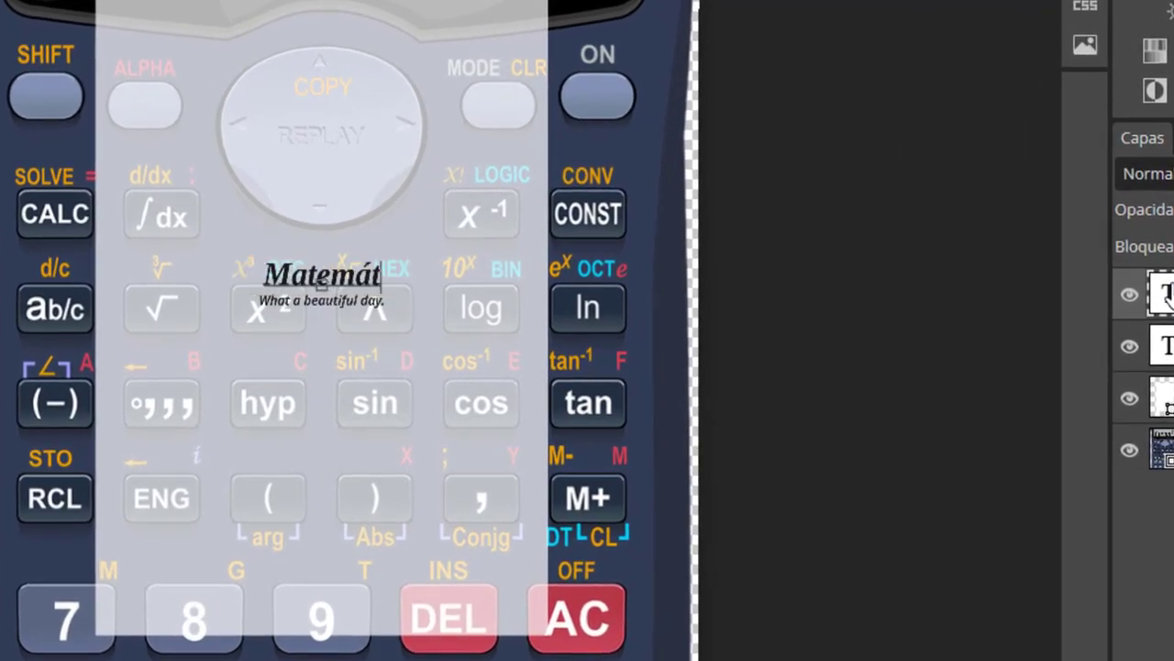
{"action": "type", "text": "ica"}
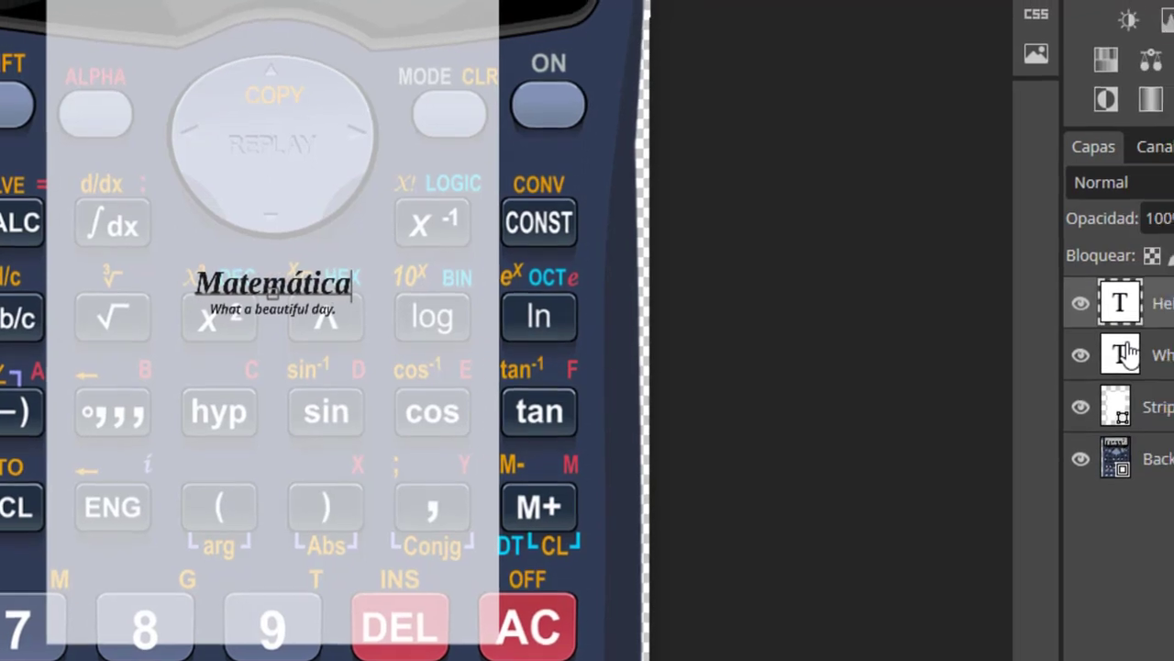
{"action": "double_click", "coordinate": [1025, 372]}
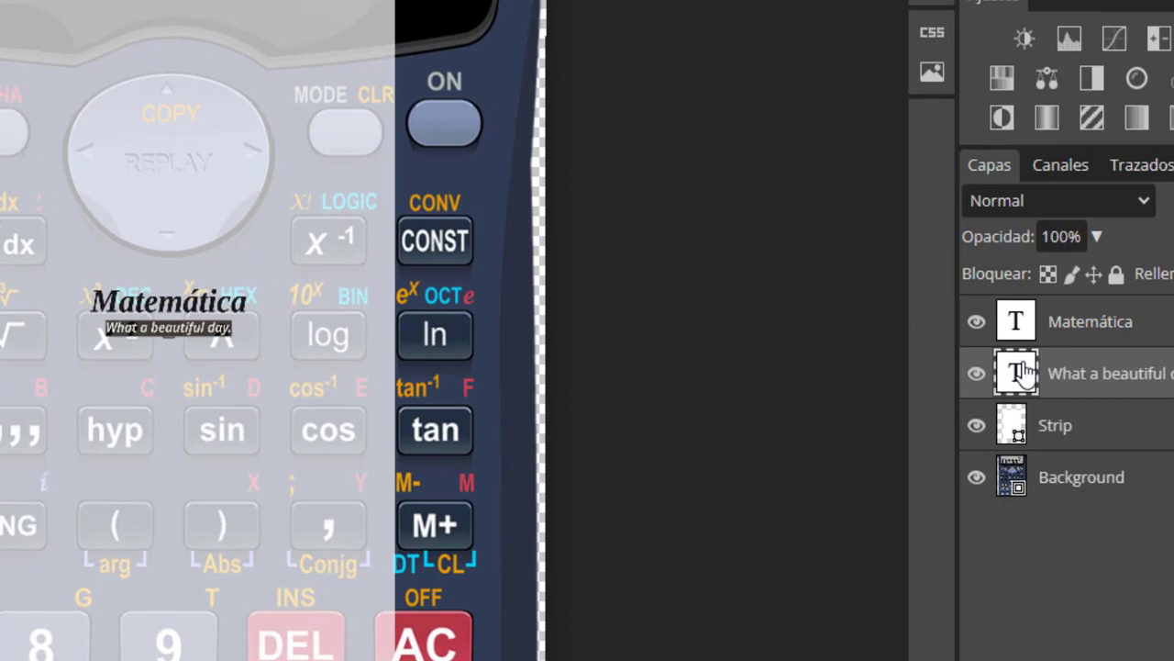
{"action": "type", "text": "L"}
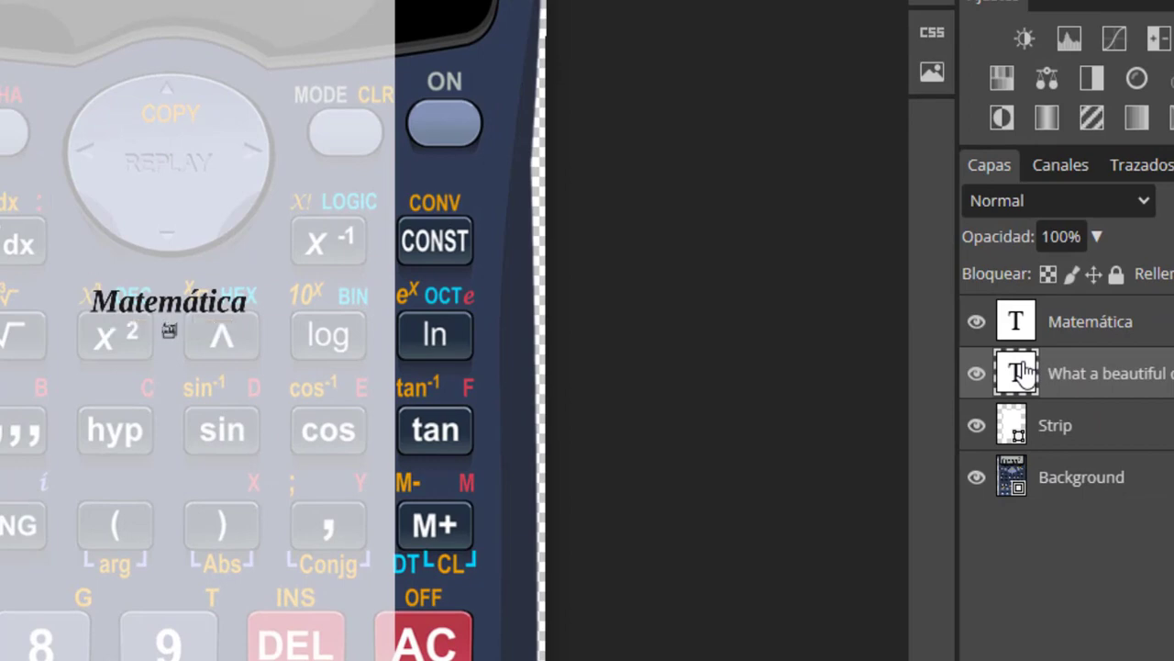
{"action": "type", "text": "a ciencia"}
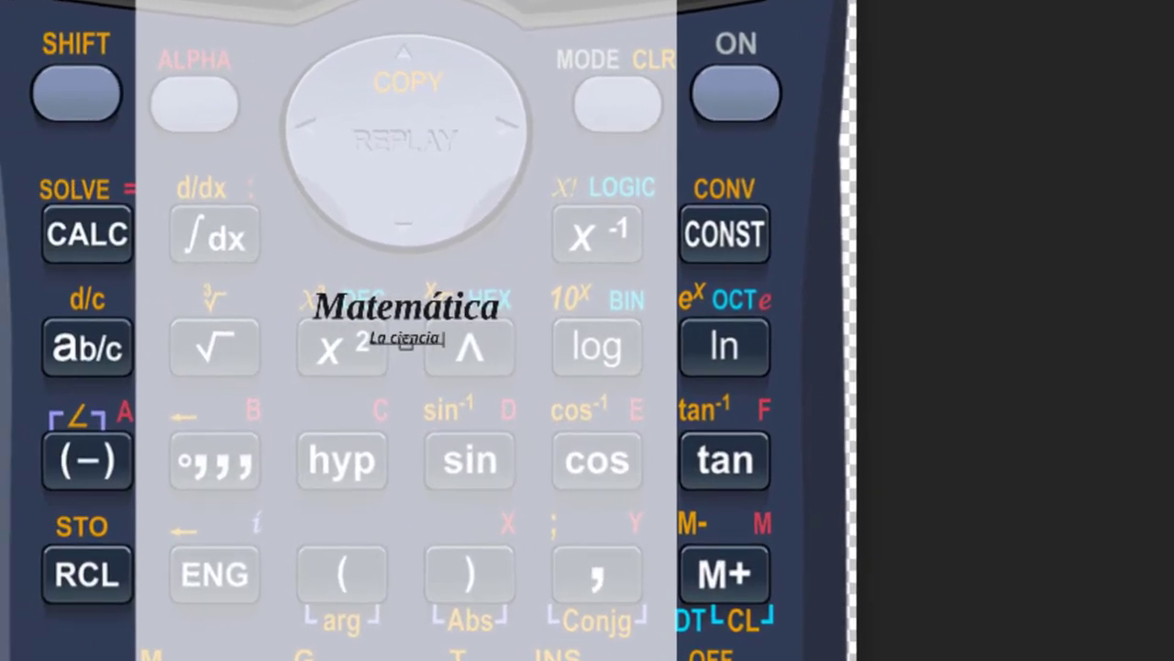
{"action": "type", "text": " y"}
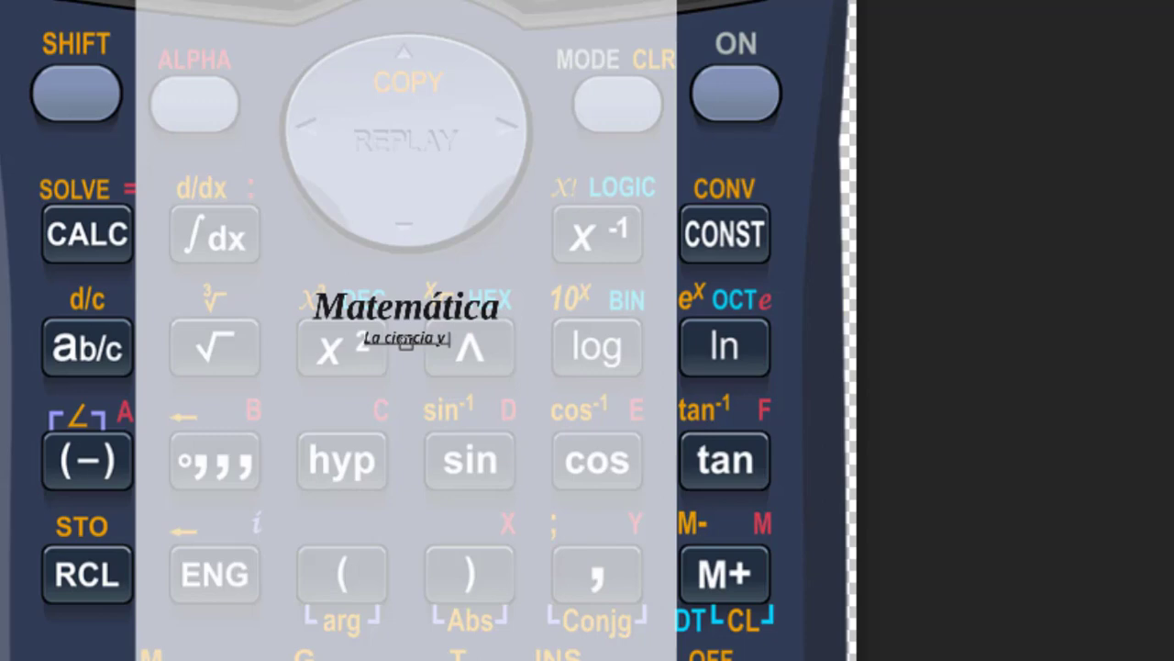
{"action": "type", "text": " la"}
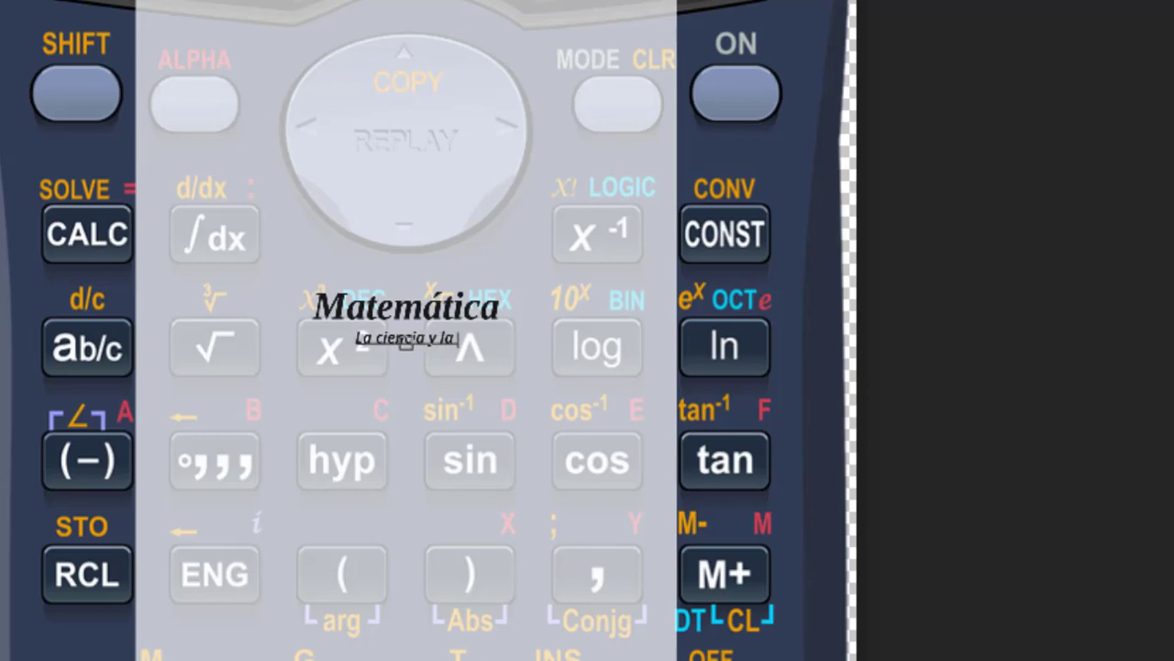
{"action": "type", "text": " aplicació"}
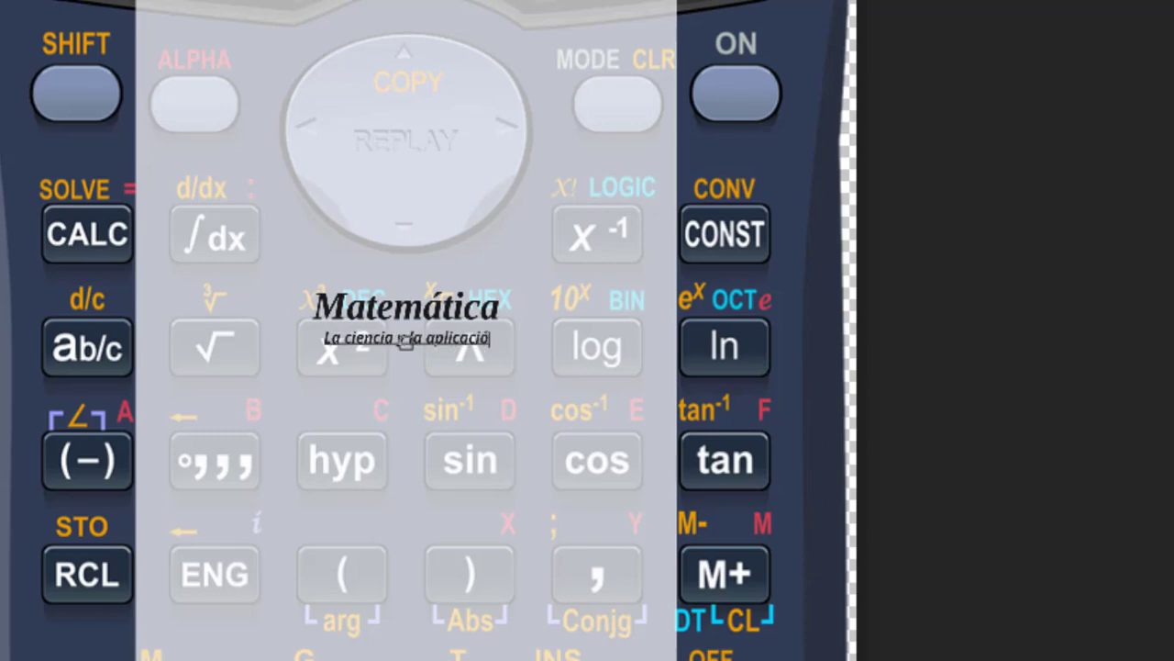
{"action": "type", "text": "n práct"}
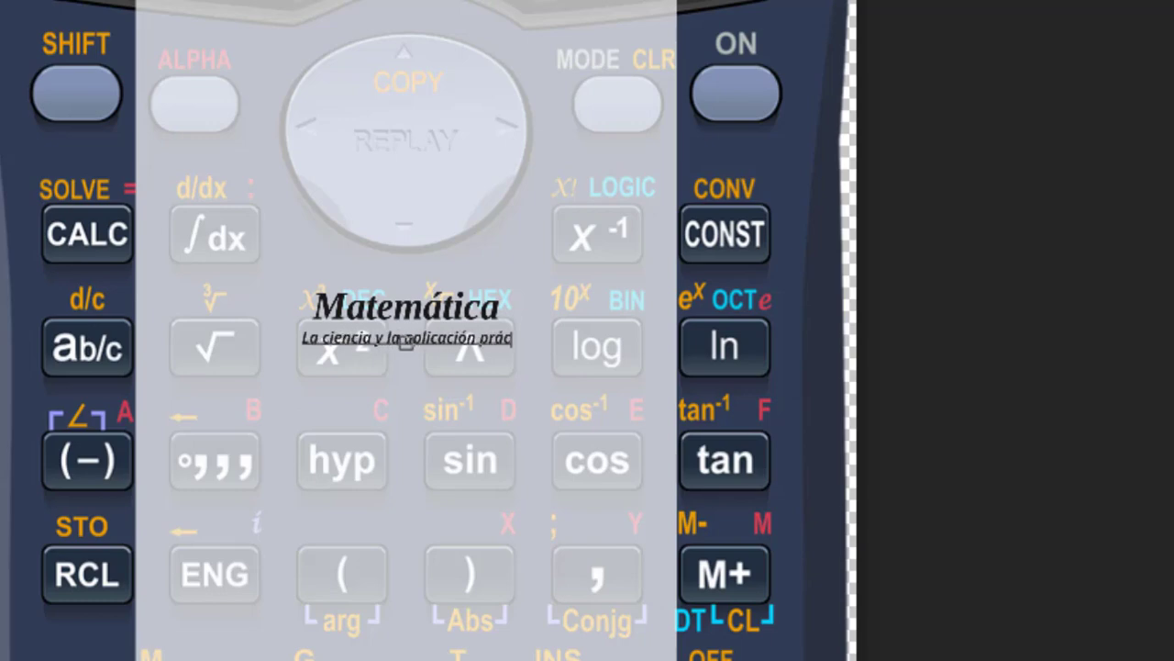
{"action": "type", "text": "ica"}
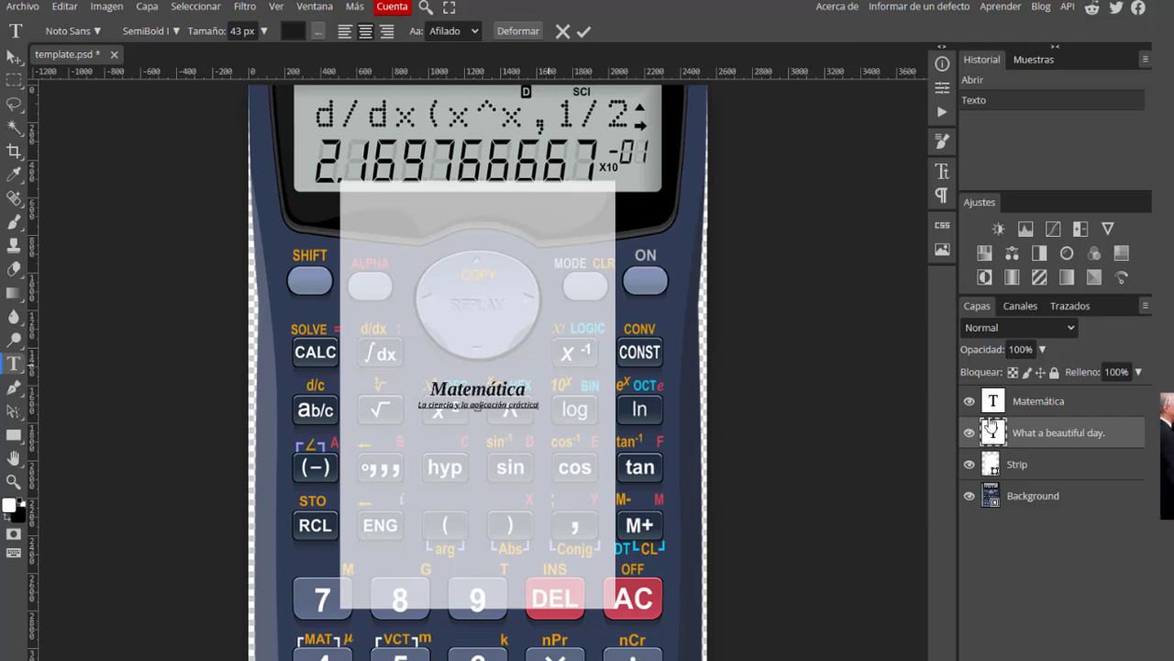
Step: Set the MATEMÁTICA title to the Troika font at 200 px
{"action": "double_click", "coordinate": [993, 401]}
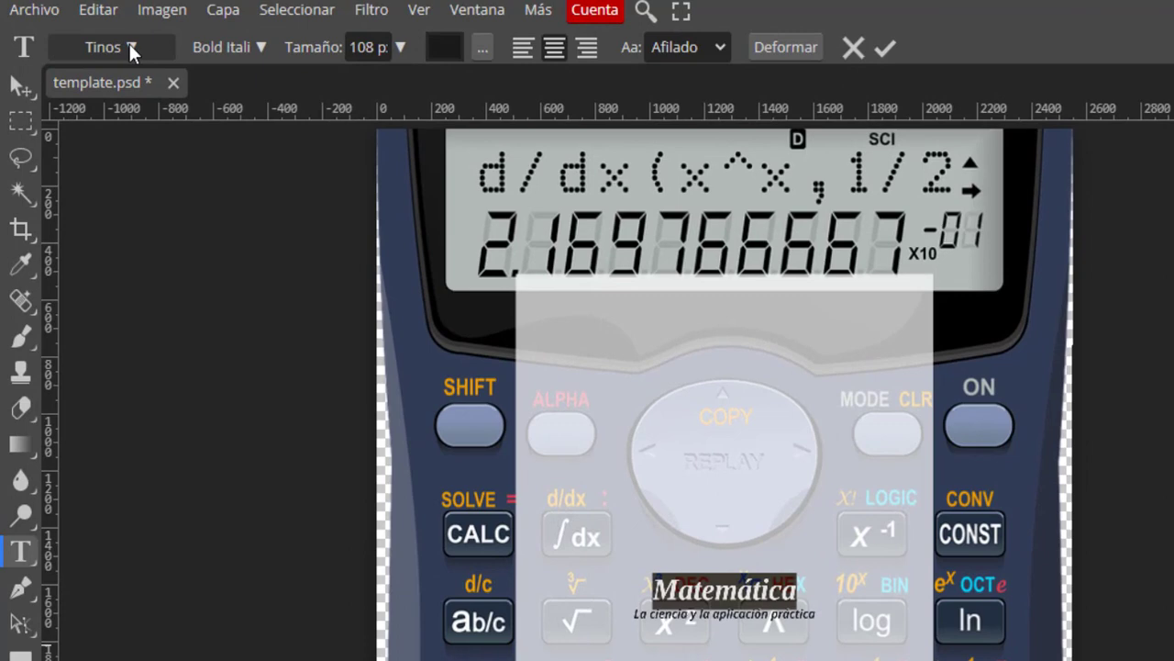
{"action": "left_click", "coordinate": [119, 43]}
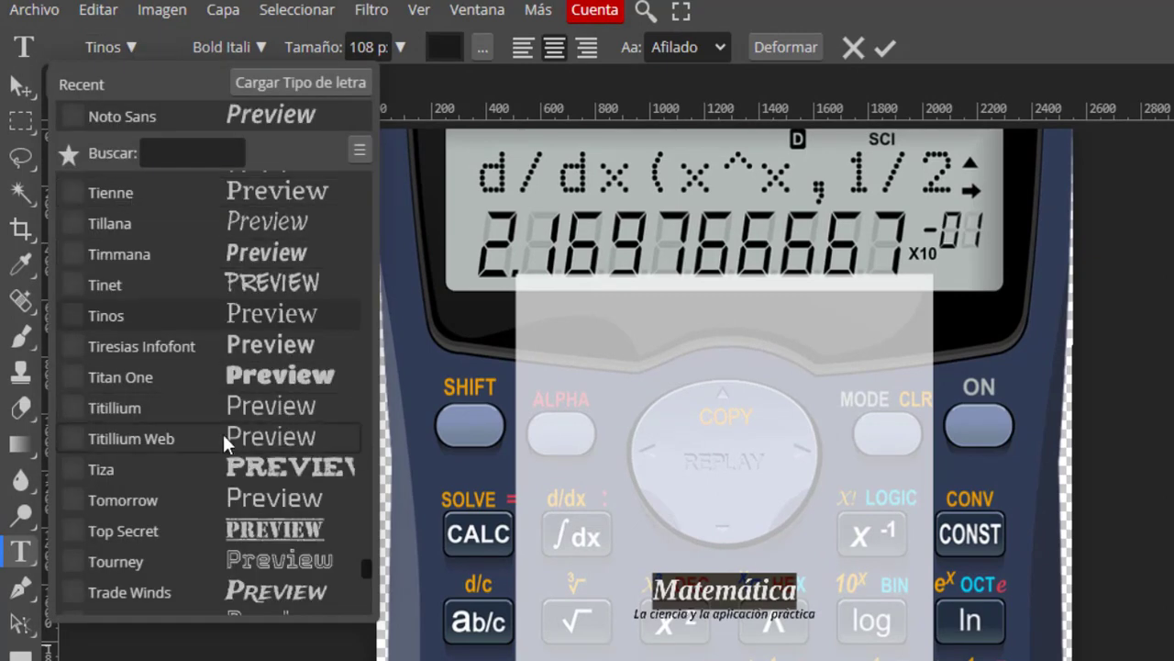
{"action": "scroll", "coordinate": [223, 434], "scroll_direction": "down", "scroll_amount": 3}
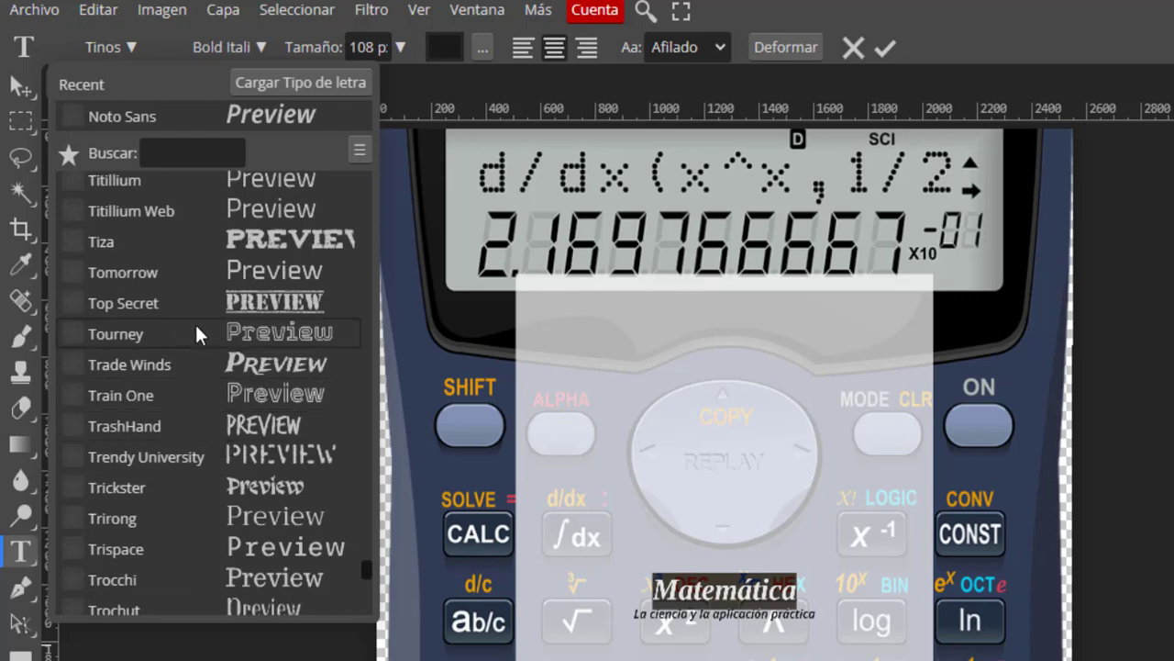
{"action": "scroll", "coordinate": [194, 322], "scroll_direction": "down", "scroll_amount": 3}
{"action": "scroll", "coordinate": [195, 322], "scroll_direction": "down", "scroll_amount": 2}
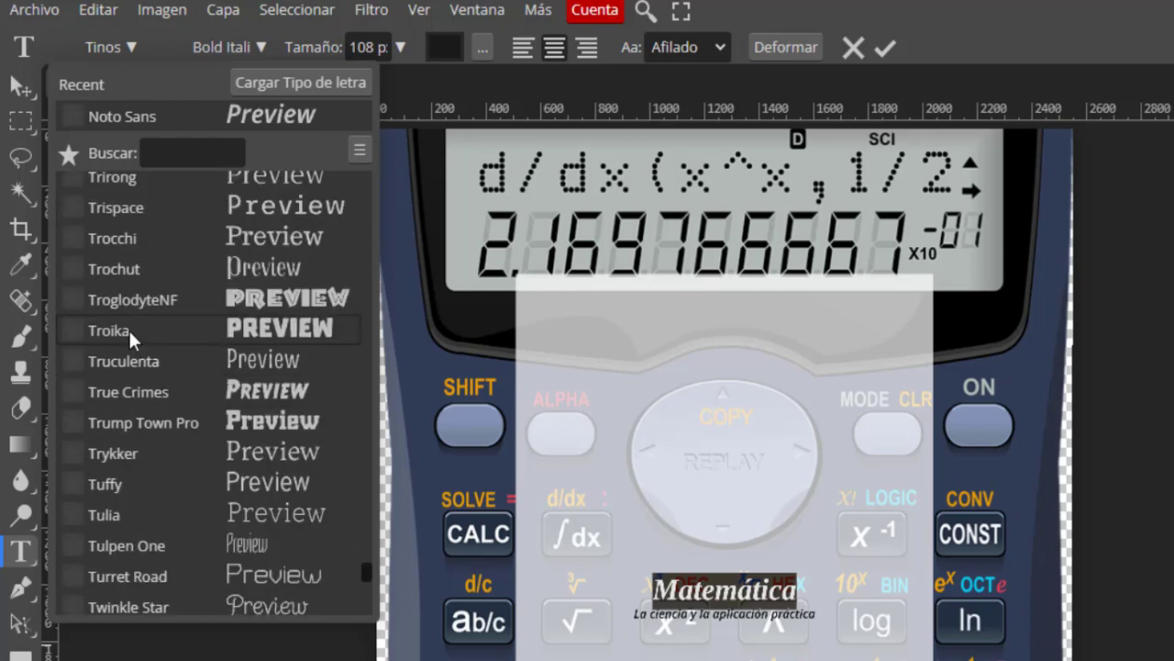
{"action": "left_click", "coordinate": [104, 330]}
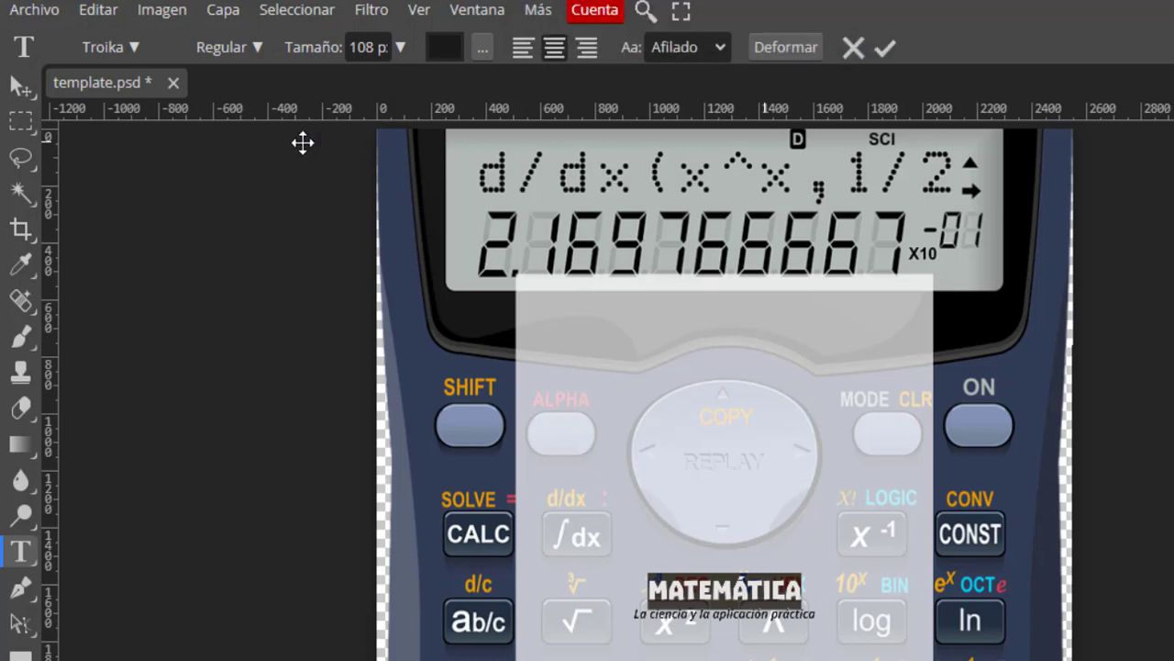
{"action": "left_click", "coordinate": [399, 51]}
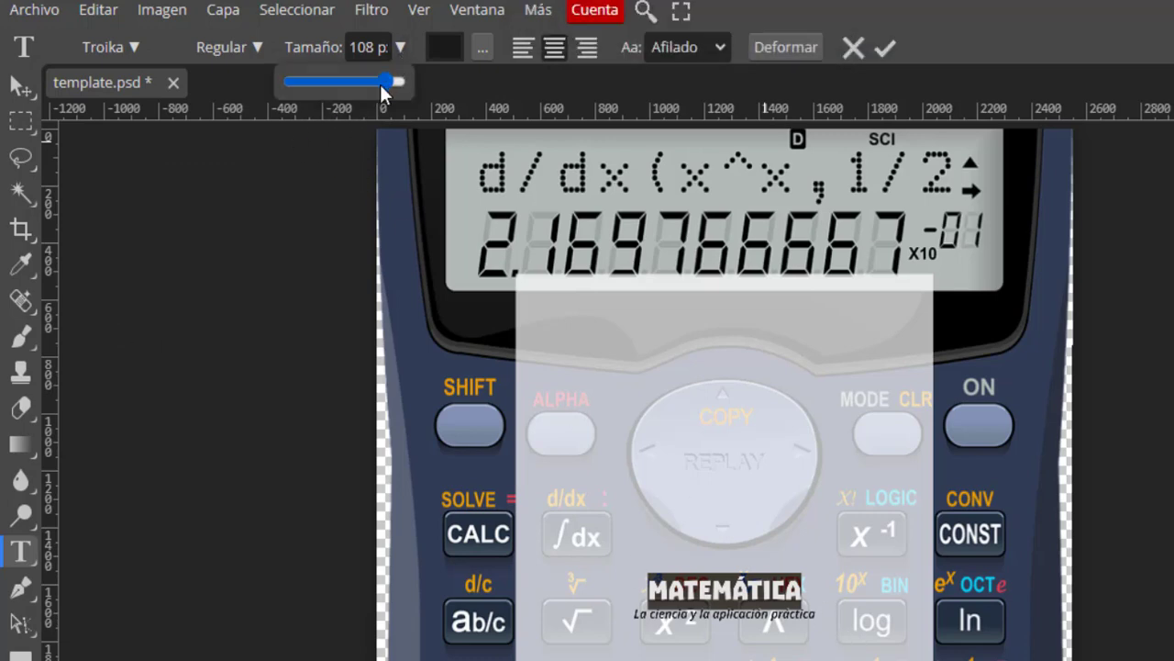
{"action": "left_click_drag", "start_coordinate": [380, 84], "coordinate": [431, 87]}
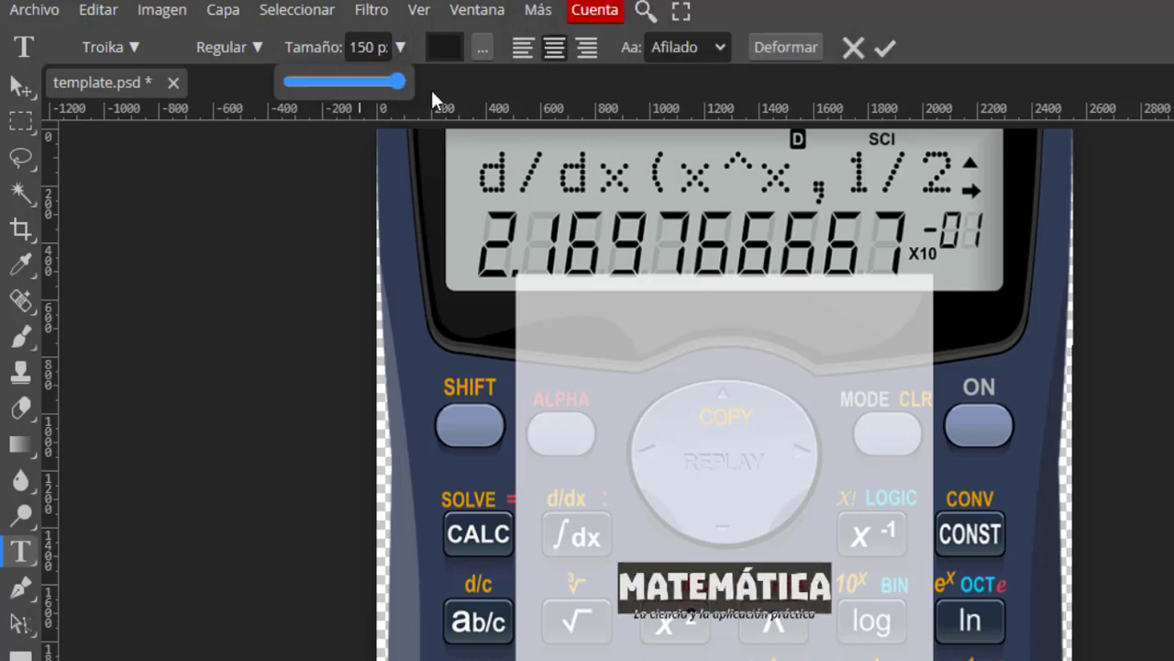
{"action": "left_click", "coordinate": [358, 82]}
{"action": "left_click", "coordinate": [372, 51]}
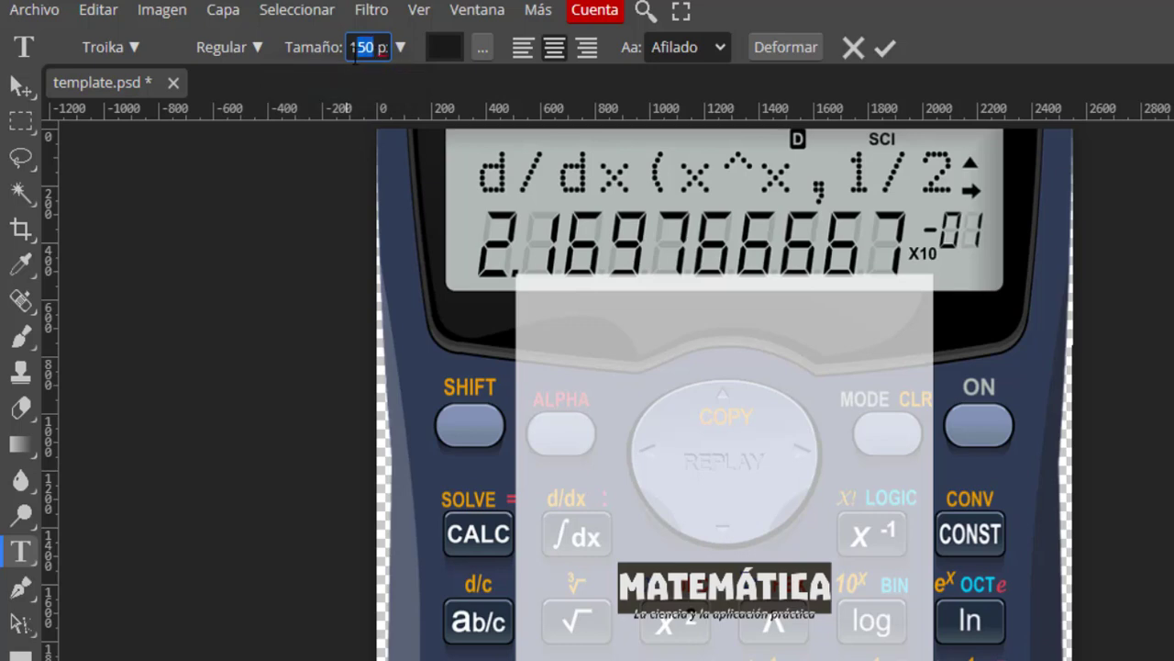
{"action": "left_click_drag", "start_coordinate": [377, 55], "coordinate": [339, 58]}
{"action": "type", "text": "200"}
{"action": "key", "text": "Return"}
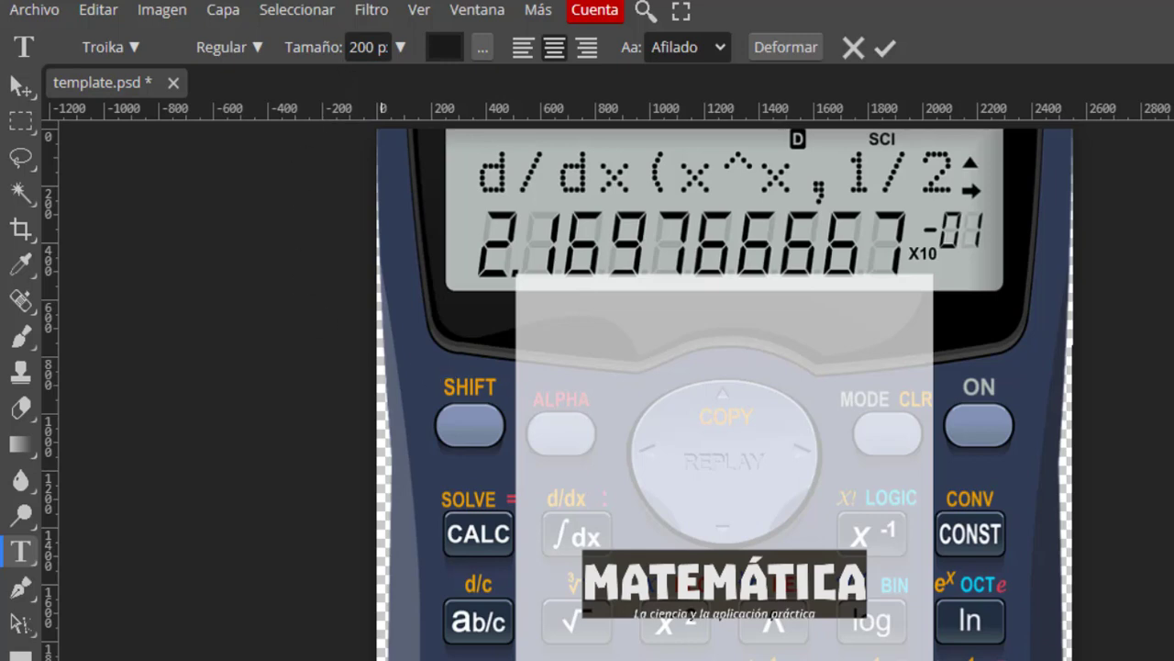
Step: Enlarge the subtitle text to 62 px and commit the change
{"action": "left_click", "coordinate": [724, 613]}
{"action": "double_click", "coordinate": [725, 613]}
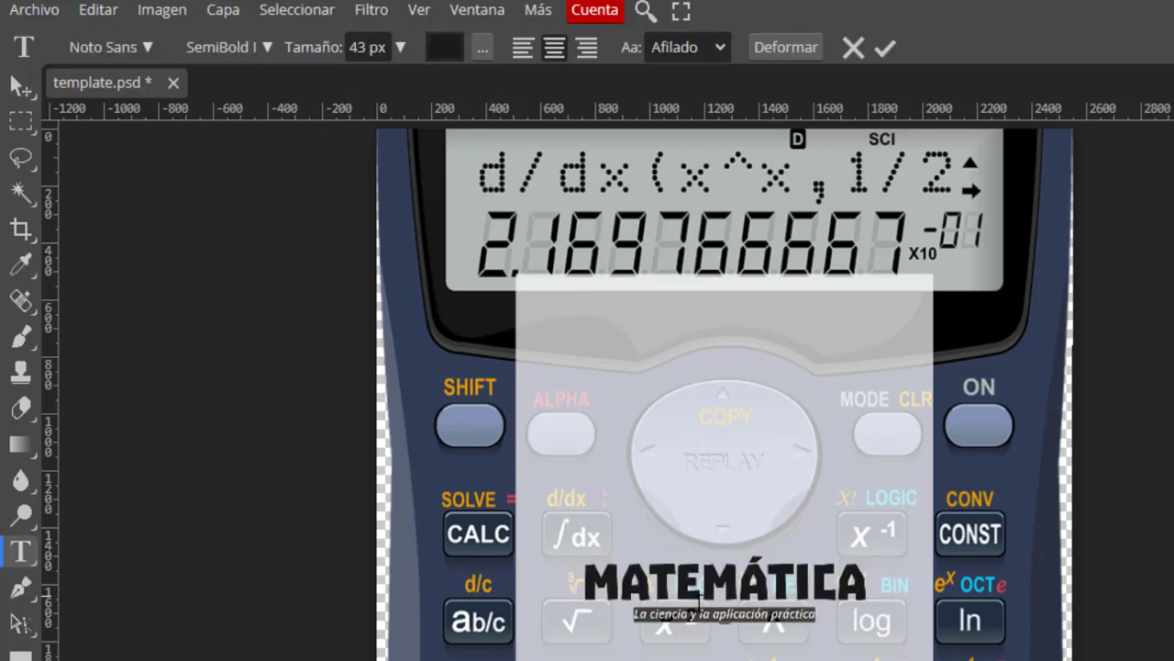
{"action": "left_click", "coordinate": [400, 47]}
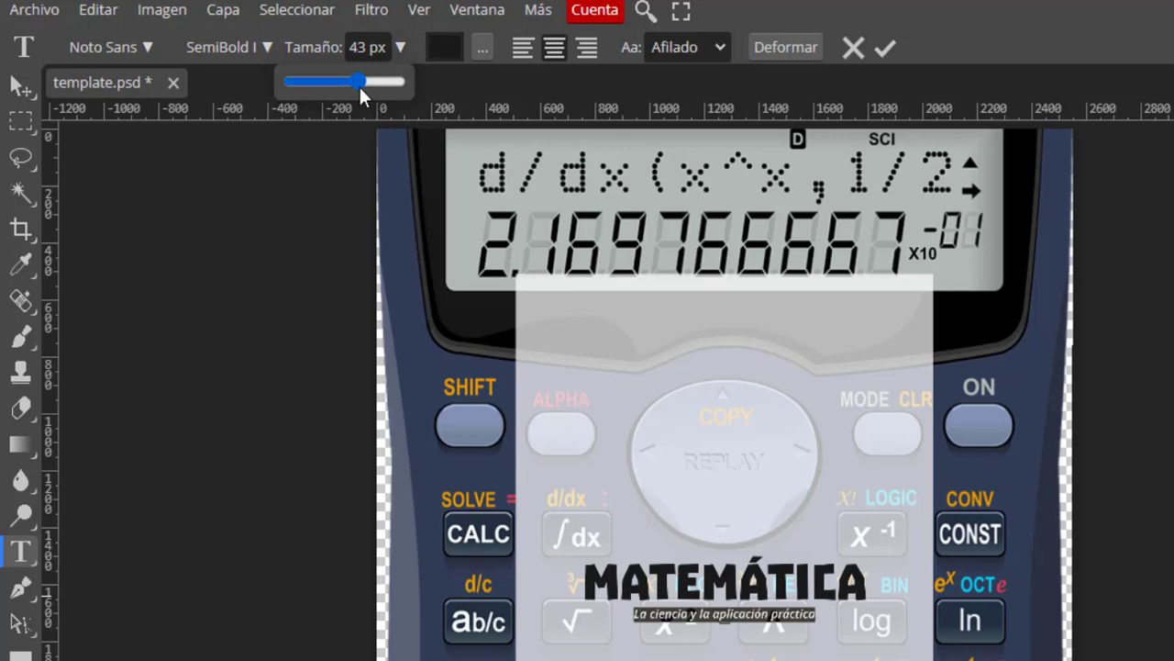
{"action": "left_click_drag", "start_coordinate": [359, 83], "coordinate": [367, 83]}
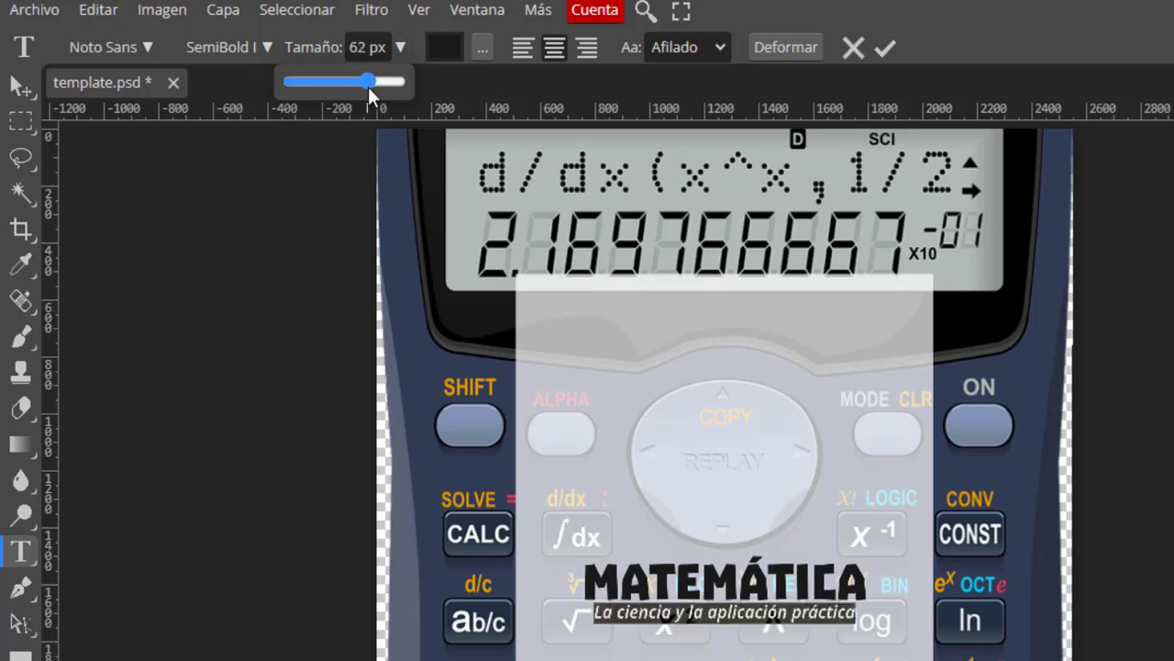
{"action": "left_click", "coordinate": [456, 267]}
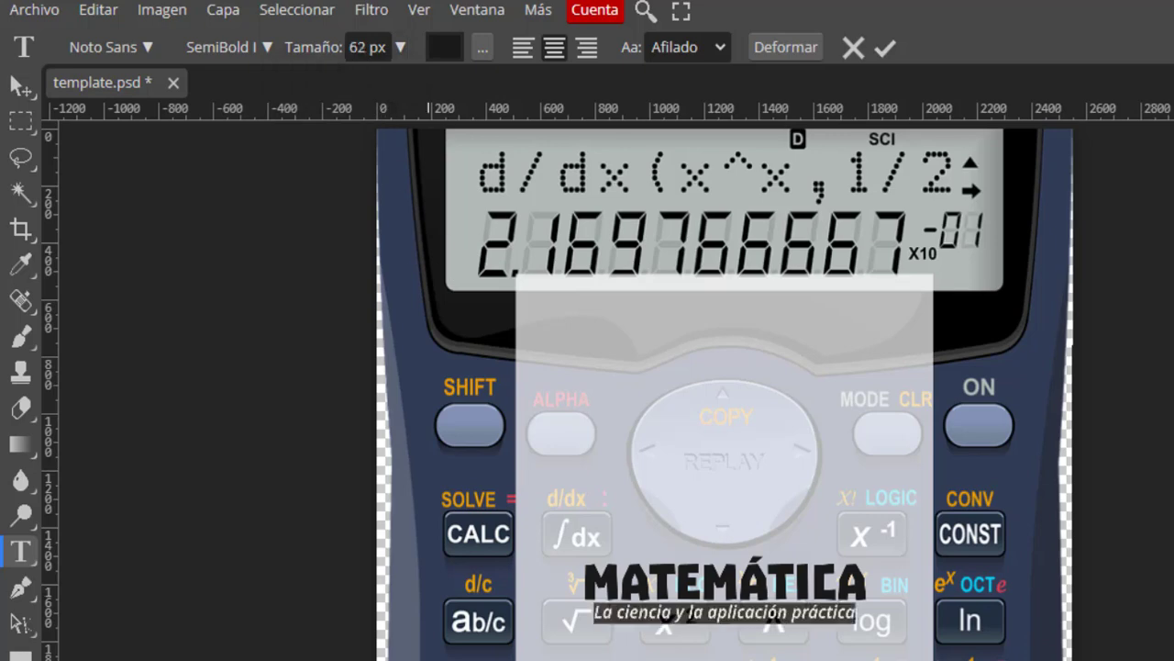
{"action": "left_click", "coordinate": [23, 86]}
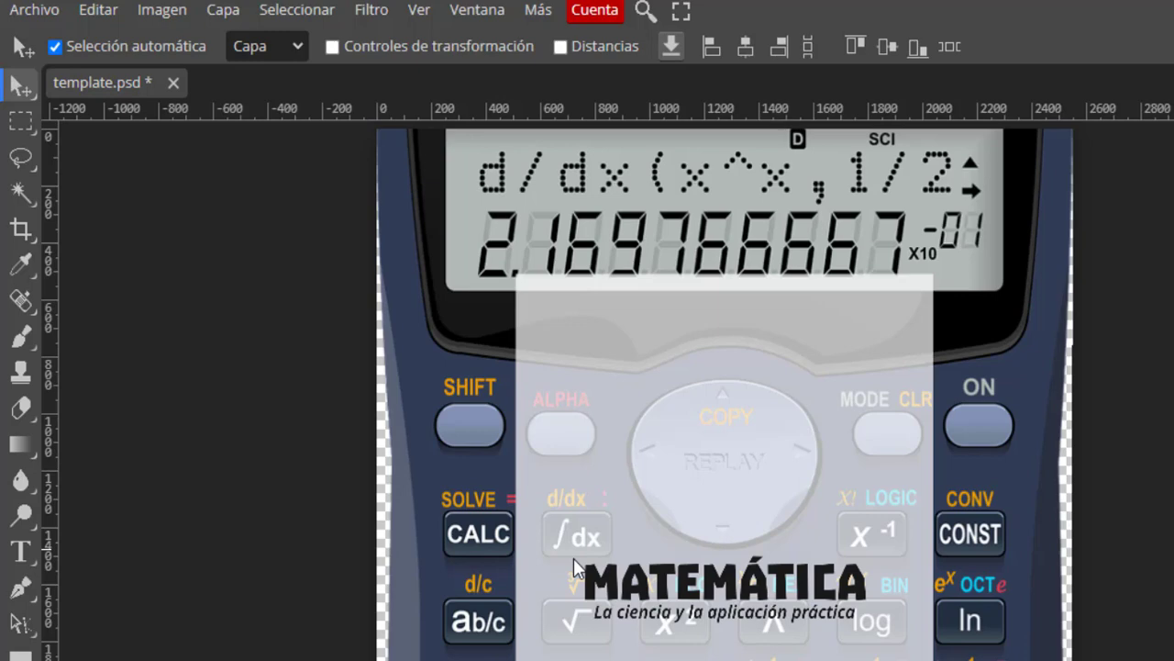
Step: Open the Archivo menu to reach the Exportar como format options
{"action": "scroll", "coordinate": [574, 563], "scroll_direction": "down", "scroll_amount": 2}
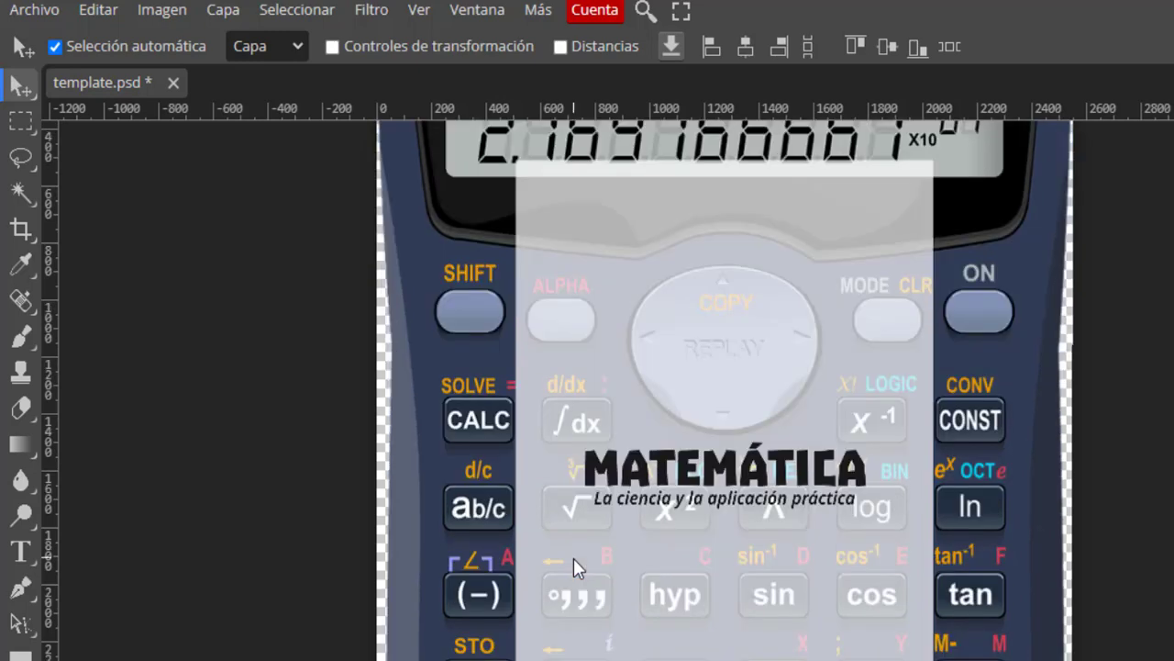
{"action": "scroll", "coordinate": [575, 564], "scroll_direction": "up", "scroll_amount": 3}
{"action": "scroll", "coordinate": [573, 558], "scroll_direction": "down", "scroll_amount": 2}
{"action": "scroll", "coordinate": [573, 558], "scroll_direction": "up", "scroll_amount": 1}
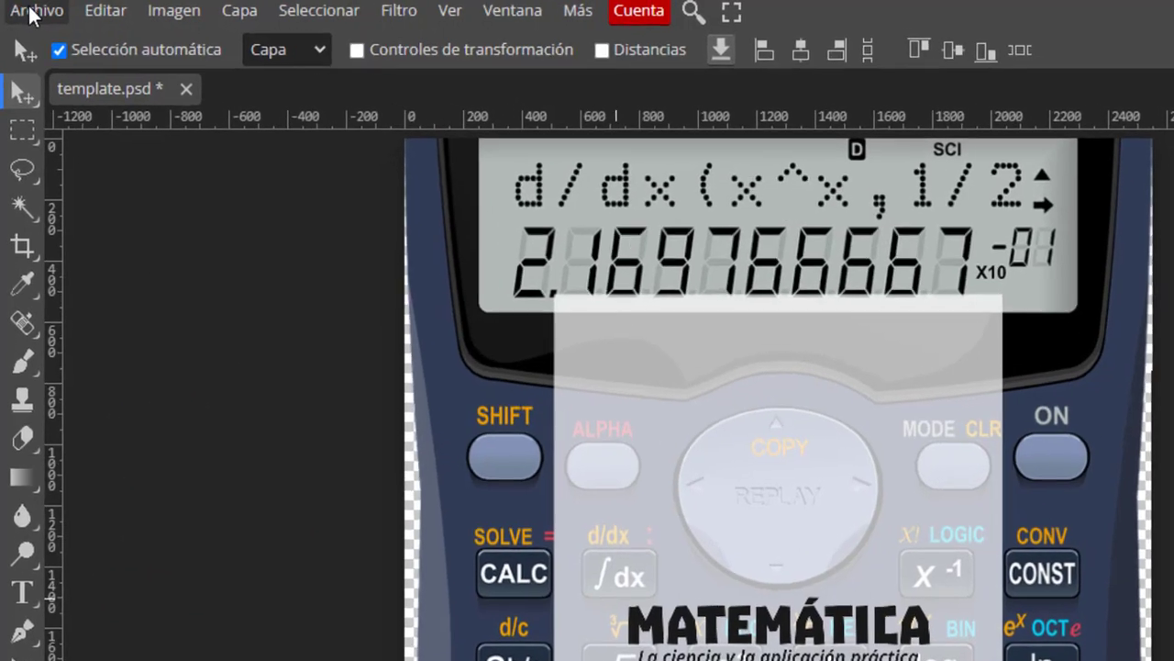
{"action": "left_click", "coordinate": [31, 9]}
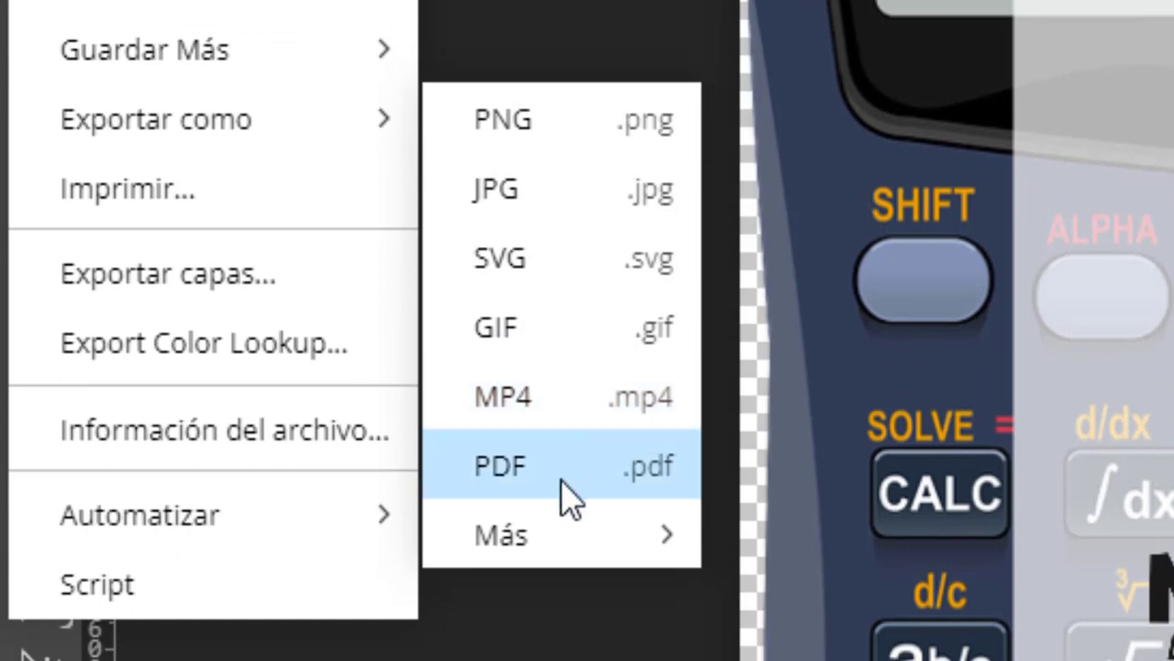
{"action": "mouse_move", "coordinate": [156, 87]}
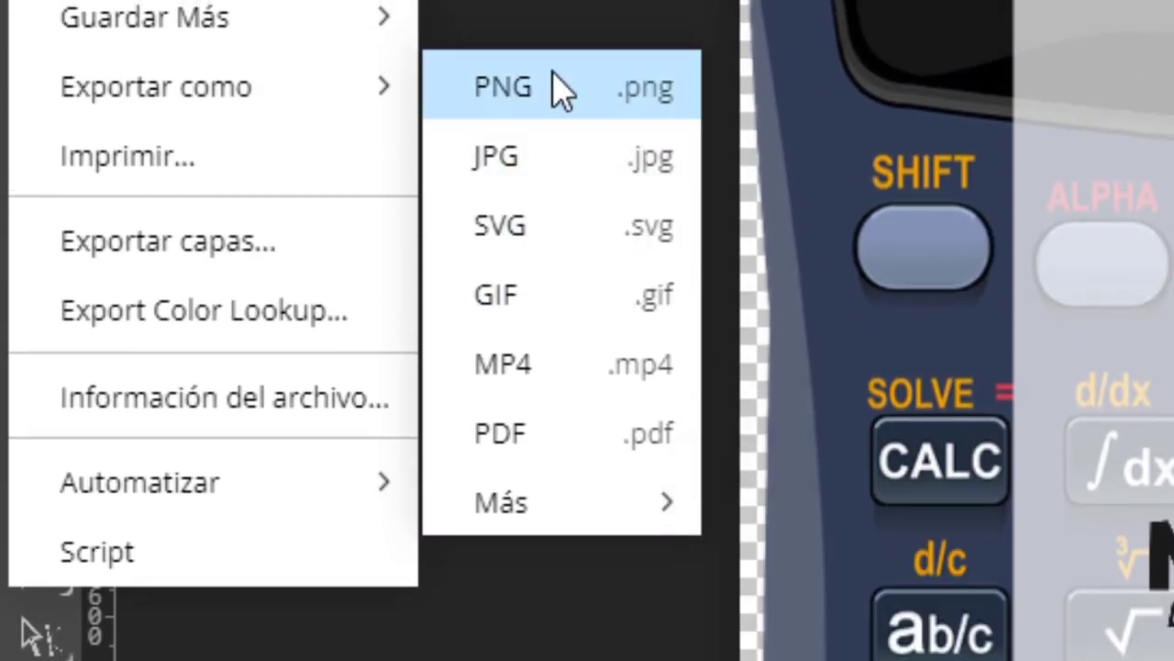
Step: Choose JPG export and rename the file to 'portada' at 2550 × 3300 px, 100% quality
{"action": "left_click", "coordinate": [562, 169]}
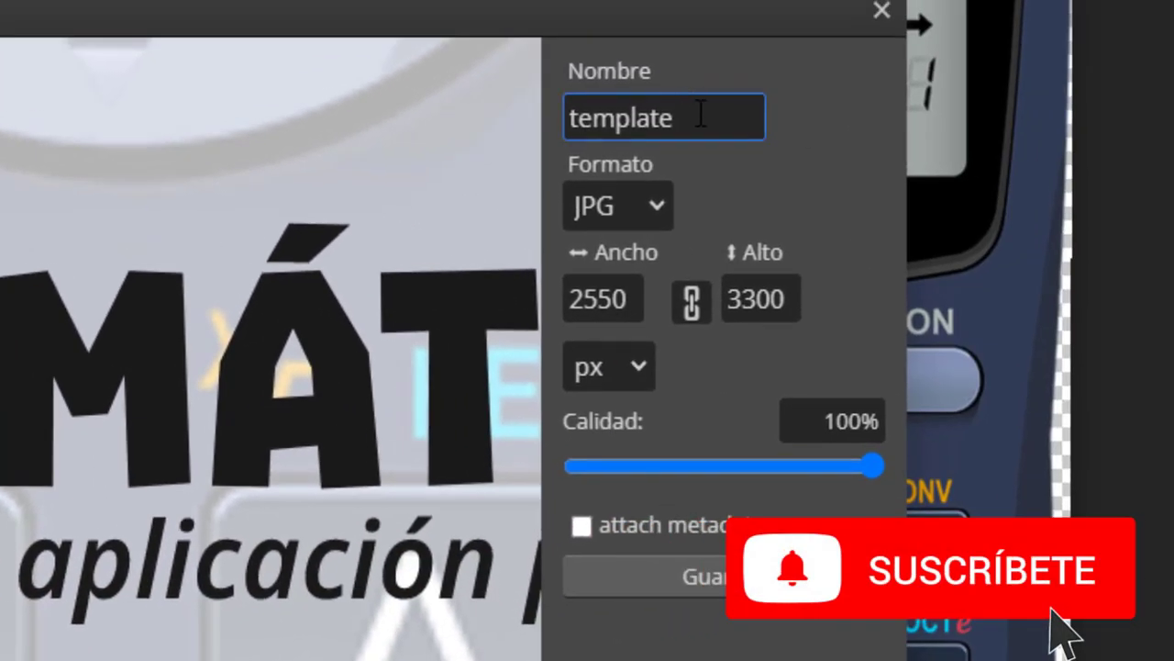
{"action": "left_click_drag", "start_coordinate": [695, 116], "coordinate": [556, 116]}
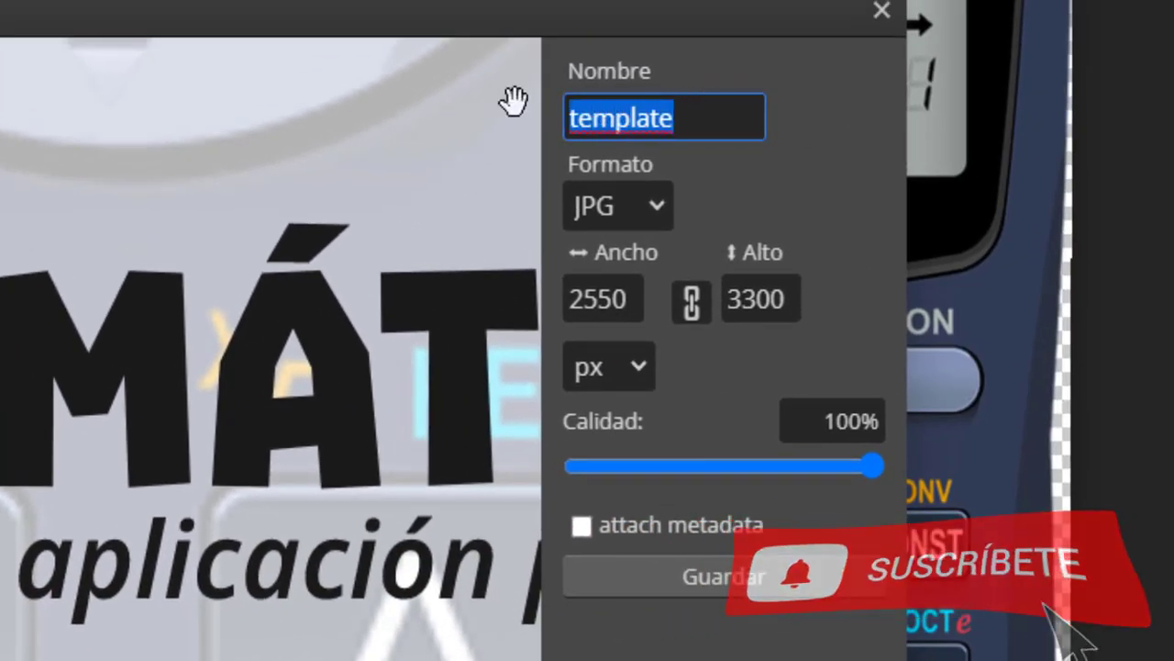
{"action": "type", "text": "portada"}
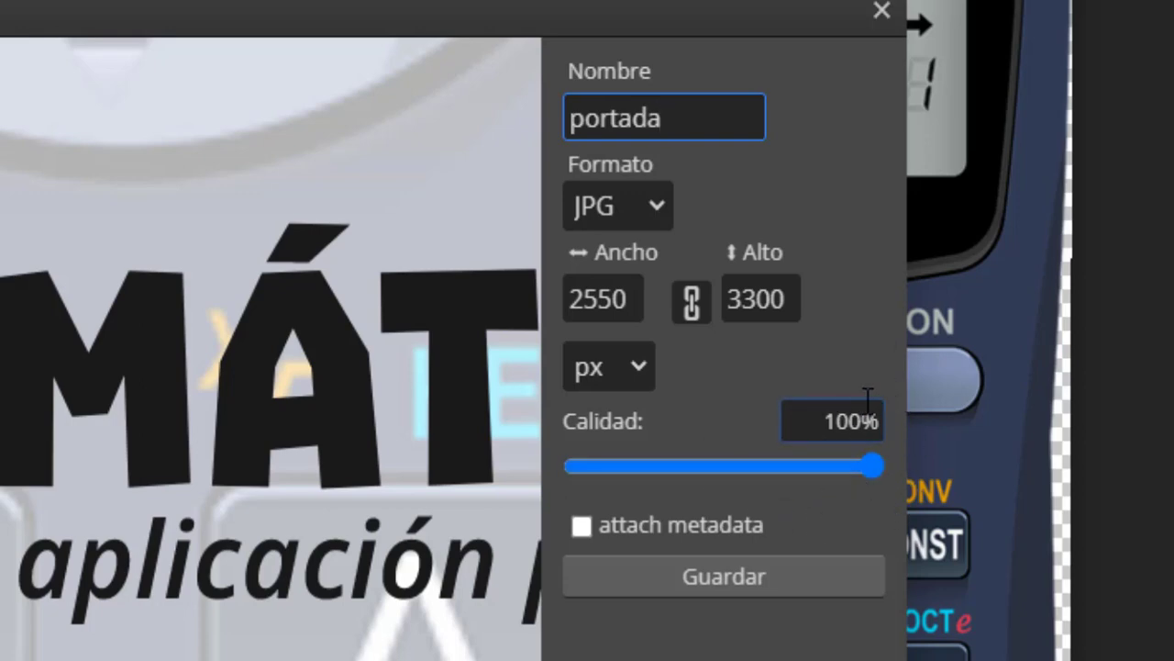
Step: Save portada.jpg and open the downloaded image
{"action": "left_click", "coordinate": [708, 579]}
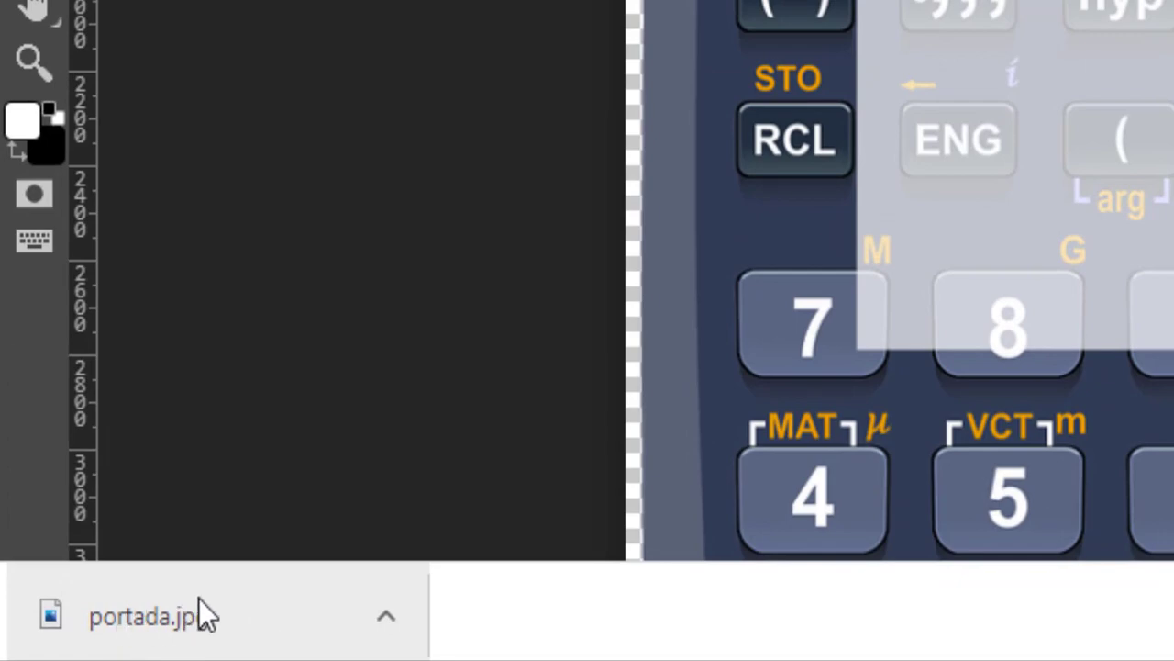
{"action": "left_click", "coordinate": [203, 615]}
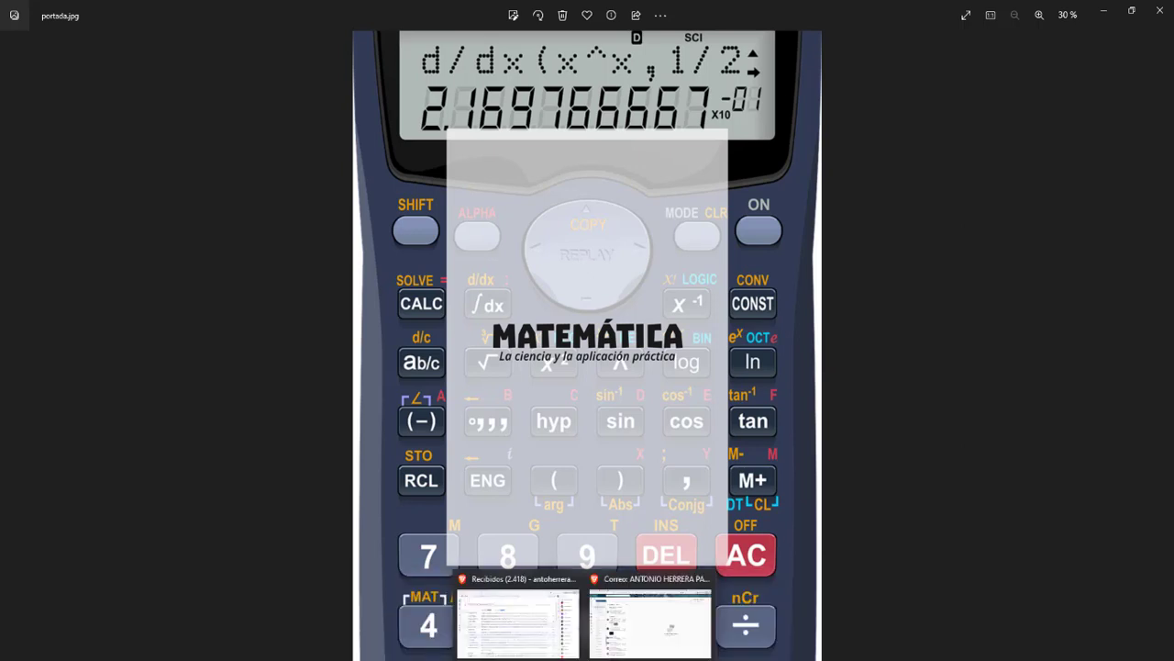
Step: Switch from the Photos viewer back to the Photopea window
{"action": "left_click", "coordinate": [643, 624]}
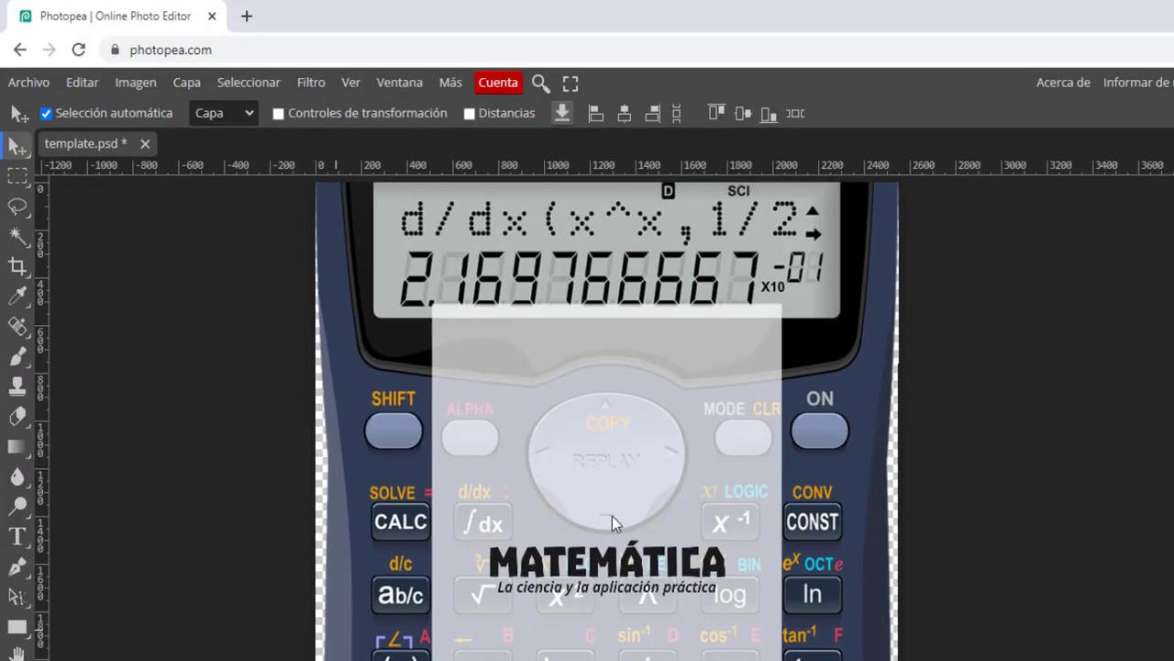